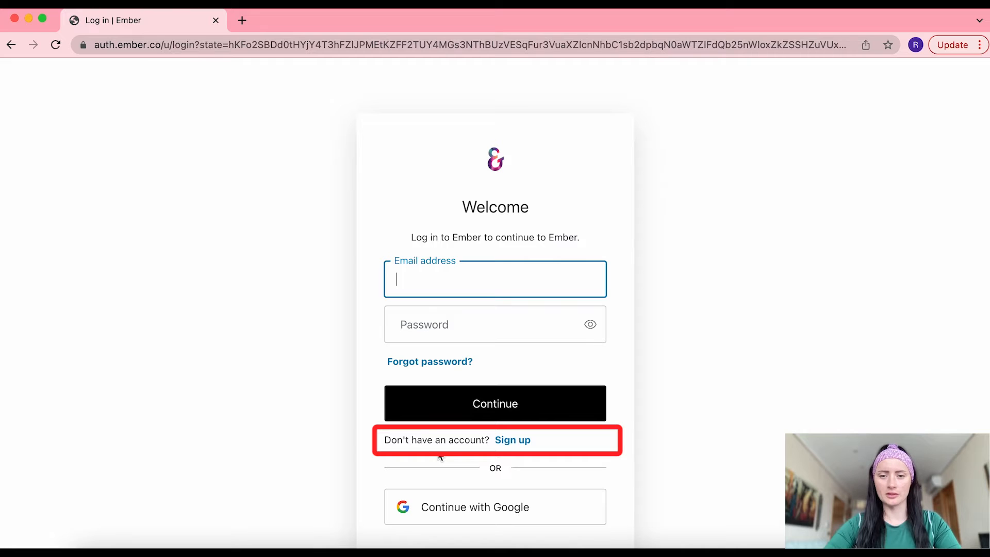
Sign up for a new Ember account using the saved email and a password meeting all requirements
left_click(518, 443)
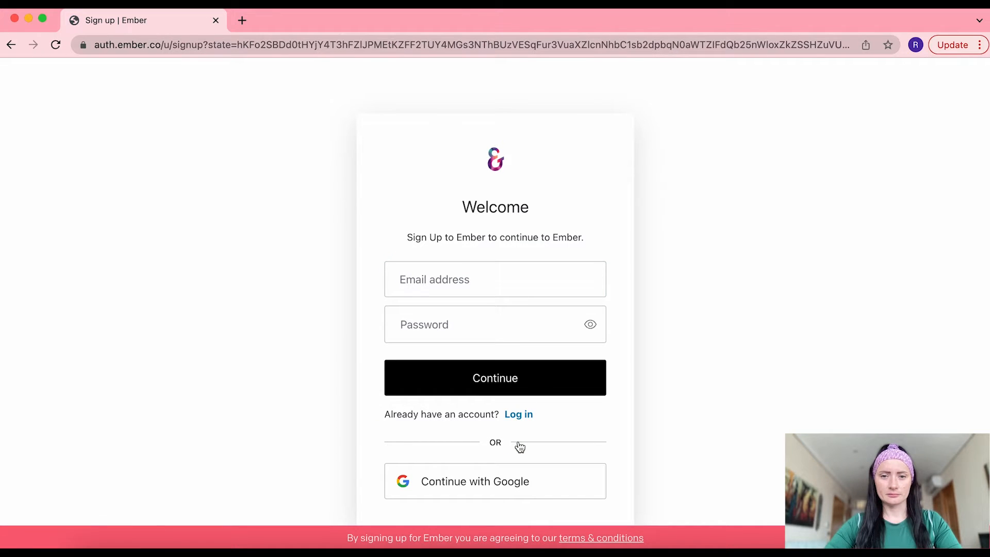
left_click(452, 280)
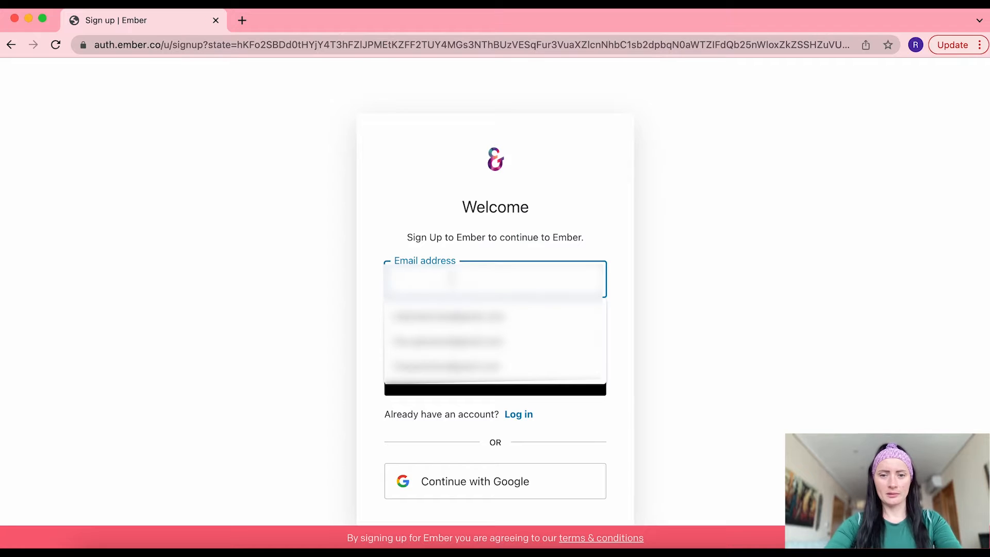
left_click(456, 315)
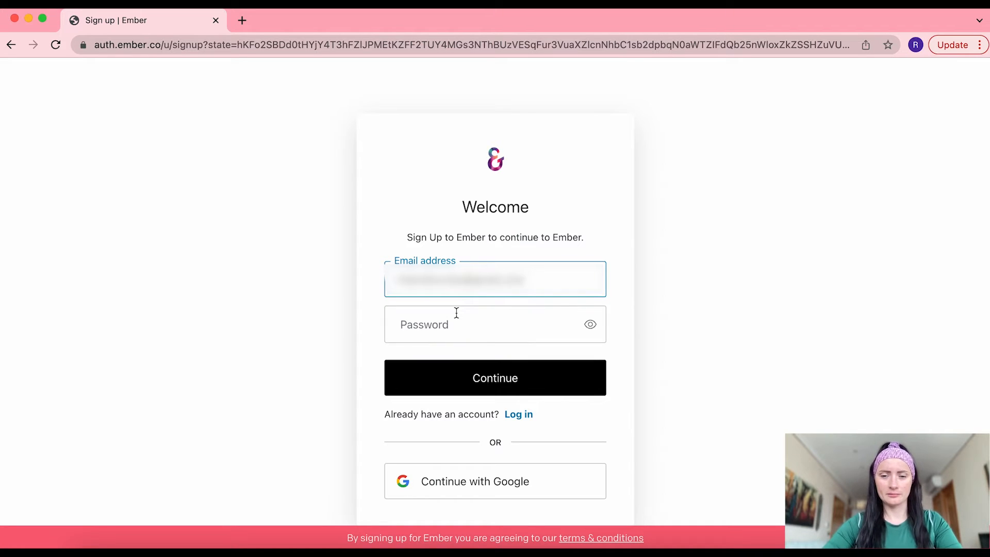
left_click(457, 323)
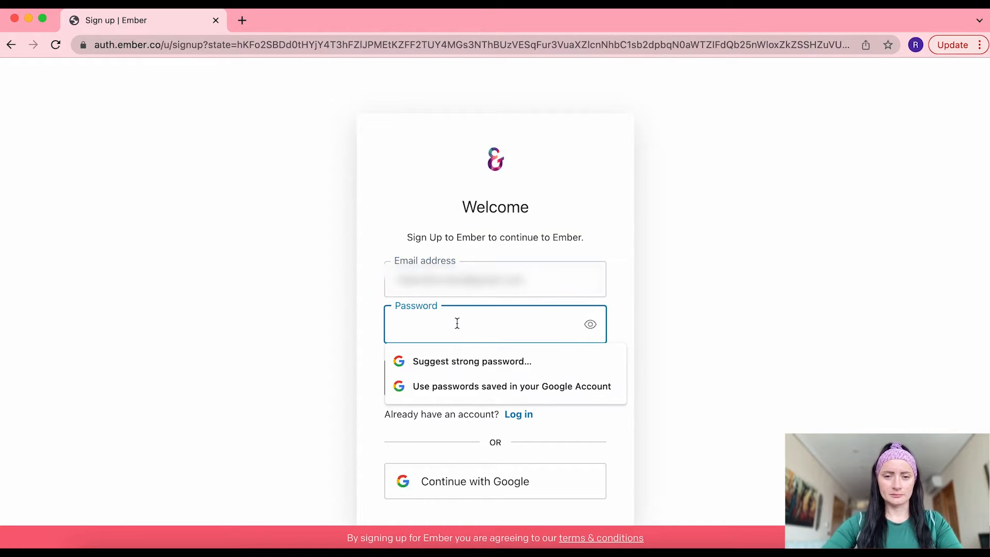
type("•••••••")
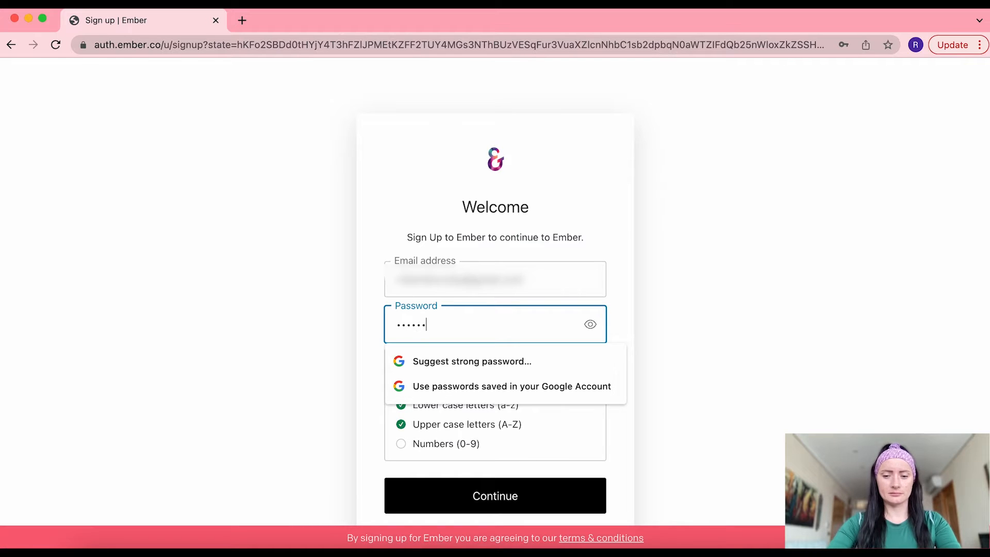
type("•••")
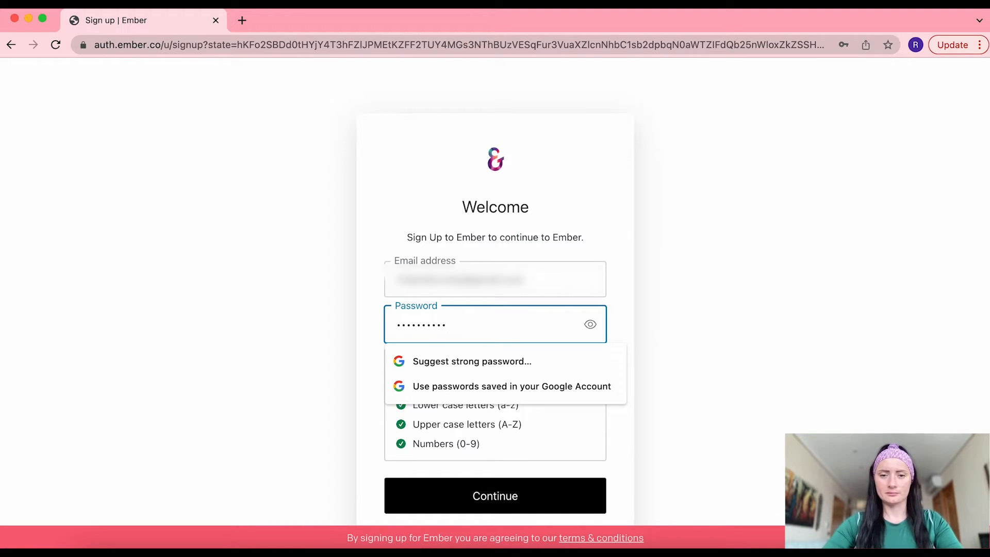
left_click(626, 291)
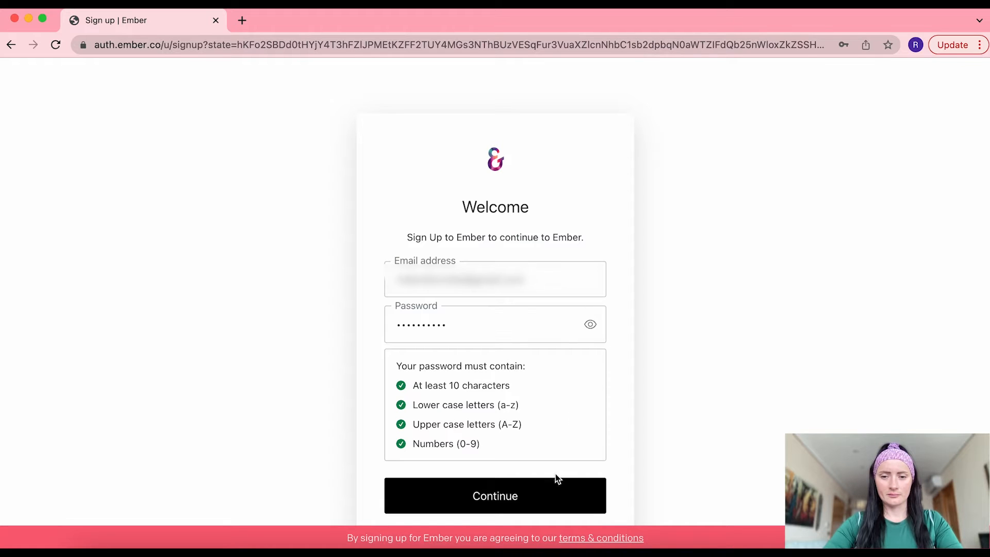
left_click(557, 499)
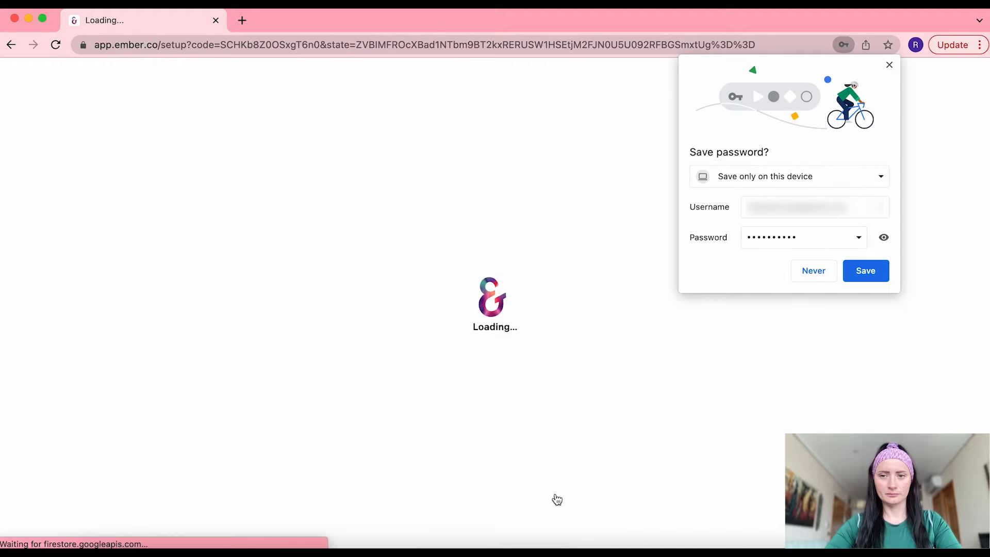
Decline the browser's offer to save the password and pick Sole Trader as business structure
left_click(815, 267)
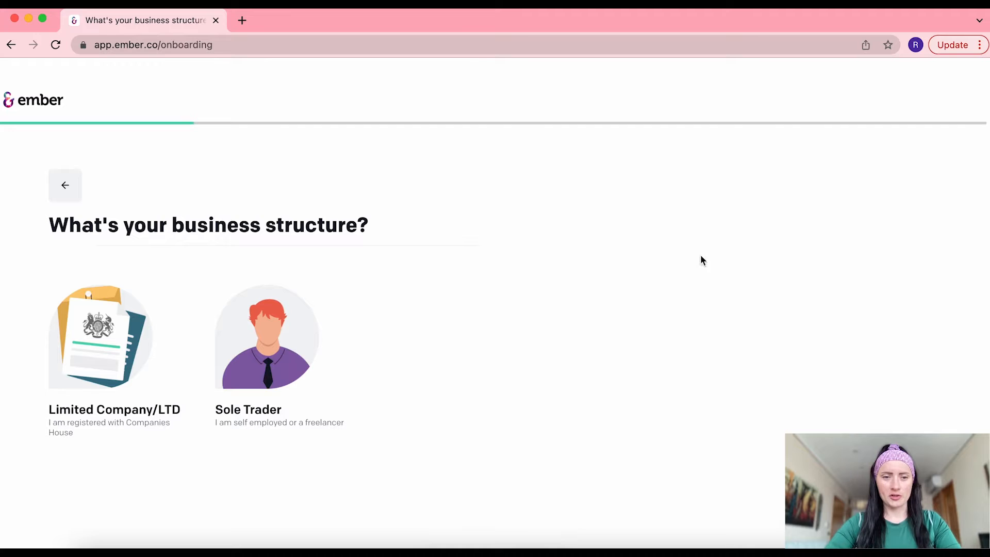
left_click(258, 415)
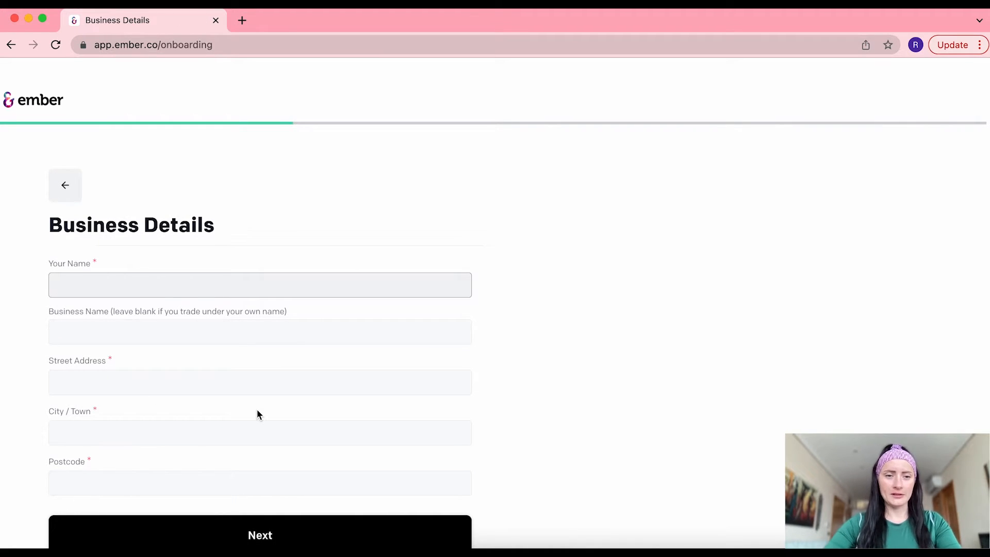
Fill in Business Details with the owner's name and a test street, town and postcode
scroll(259, 414, "down", 2)
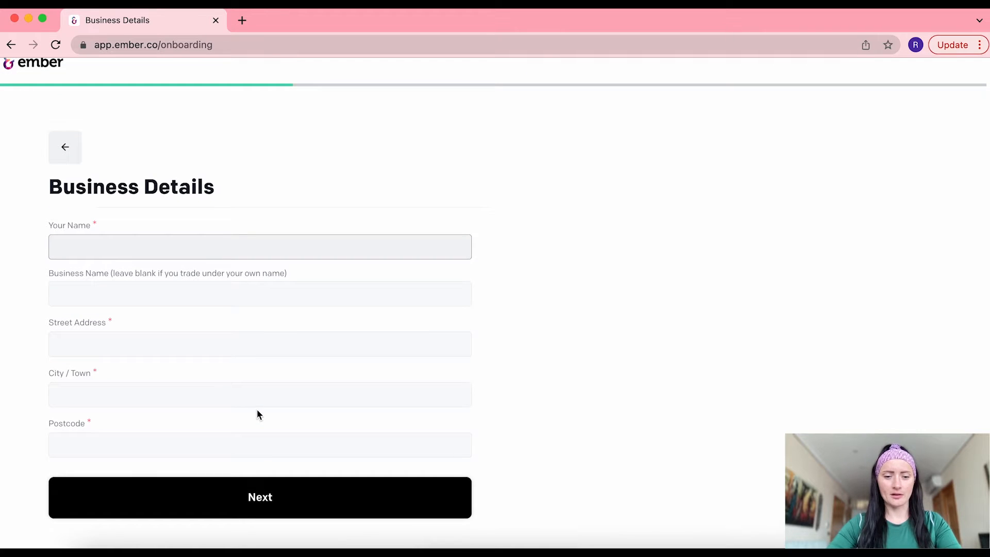
type("Rita")
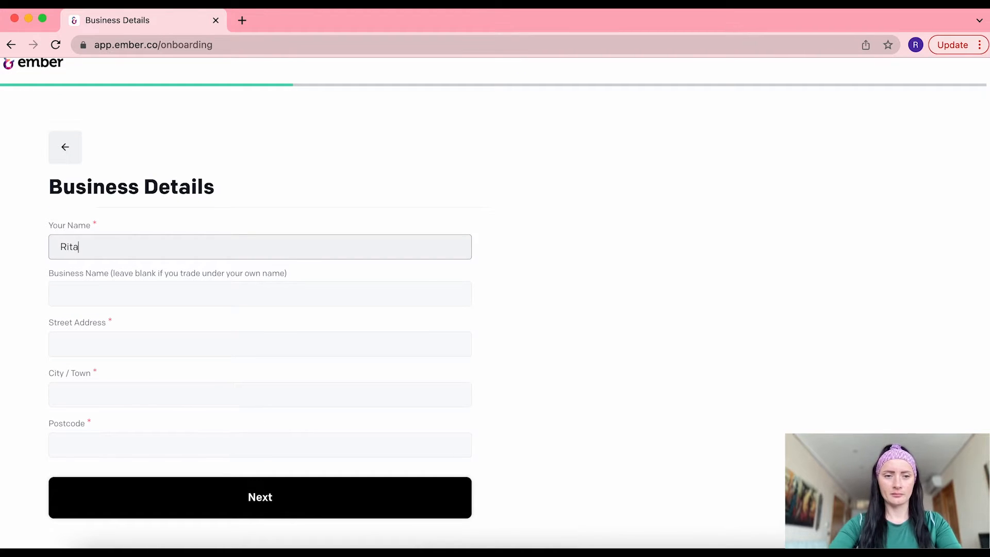
type(" K")
left_click(184, 344)
type("Test street")
left_click(178, 392)
type("Test")
left_click(156, 442)
type("TTG 3SE")
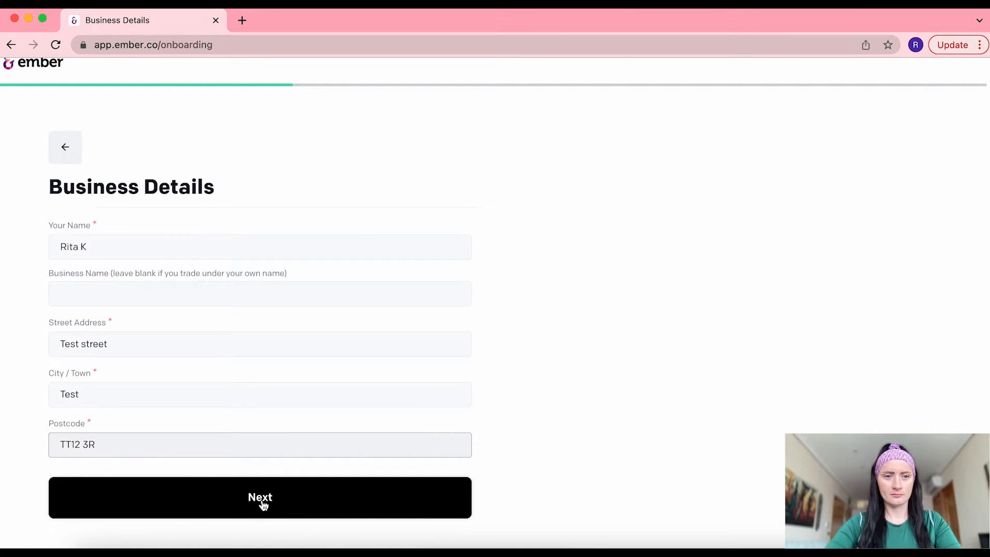
left_click(262, 504)
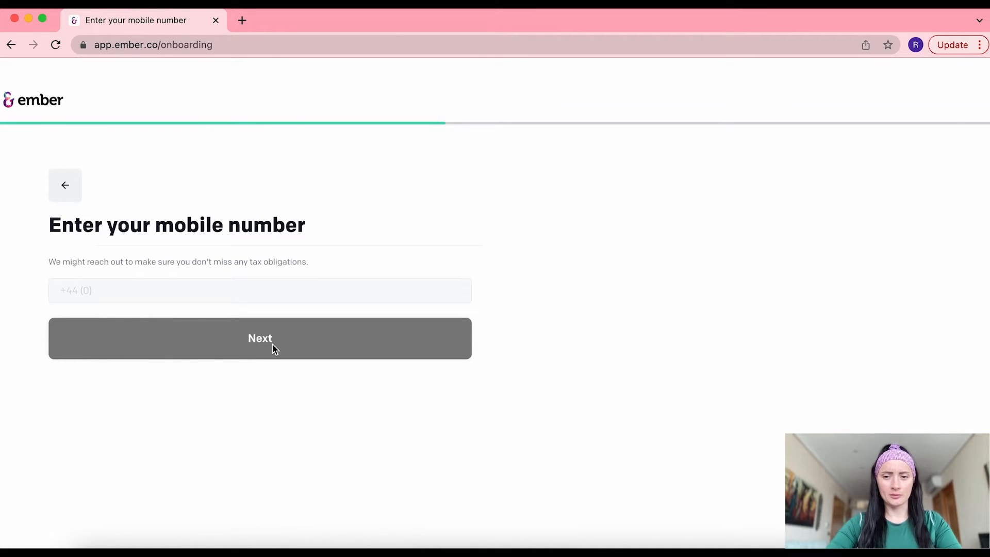
Enter the owner's mobile number and submit it
left_click(121, 287)
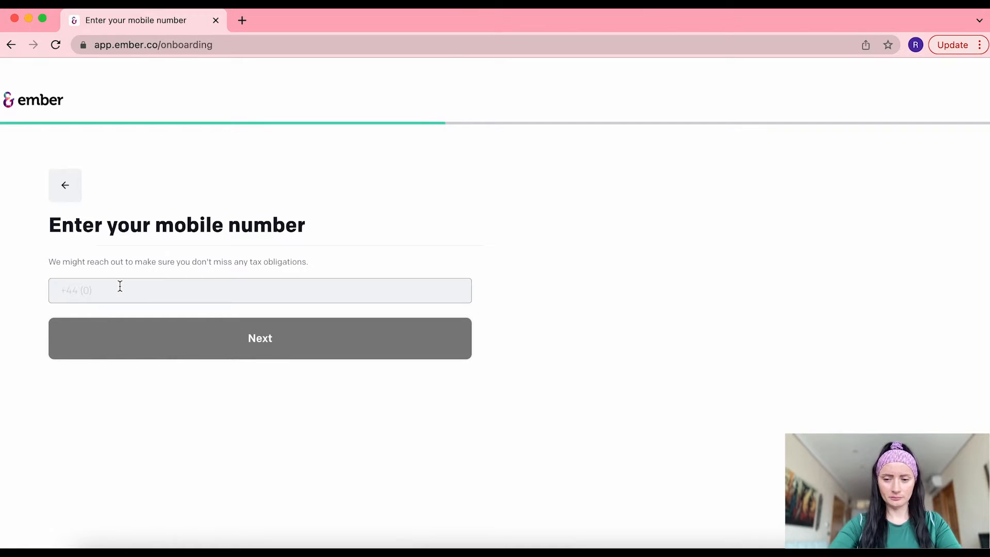
type("••••••")
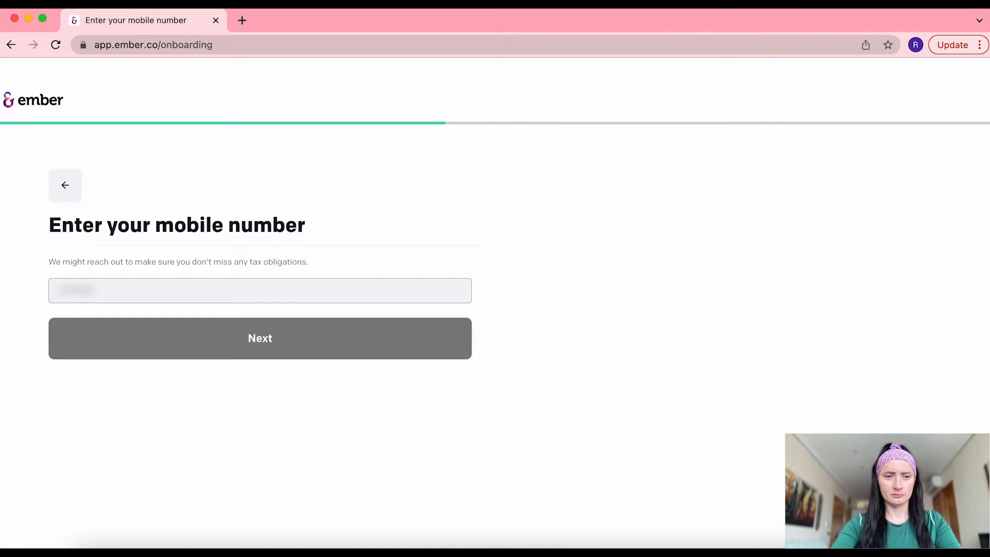
type("•••••")
left_click(246, 337)
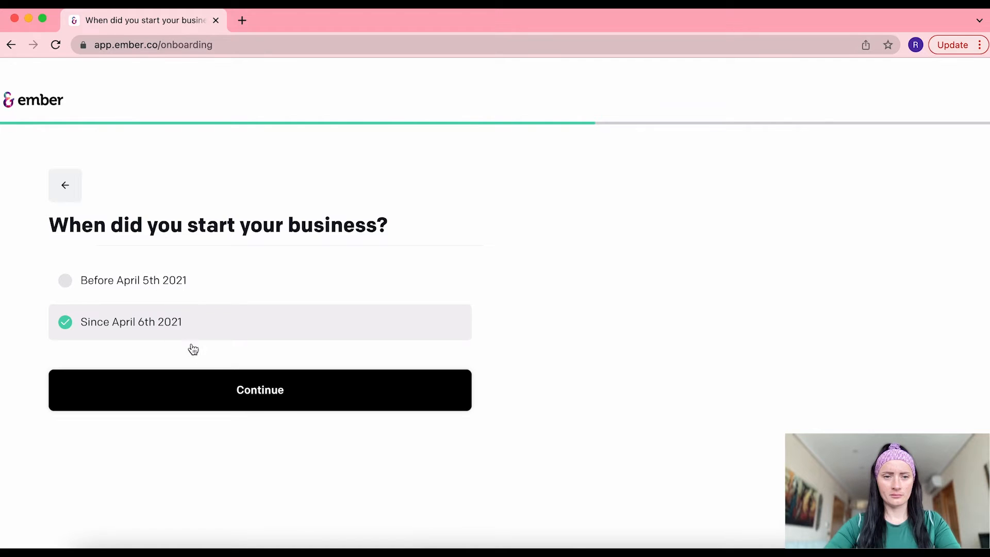
Answer started since April 6th 2021, not Self Assessment registered, and not VAT registered
left_click(247, 392)
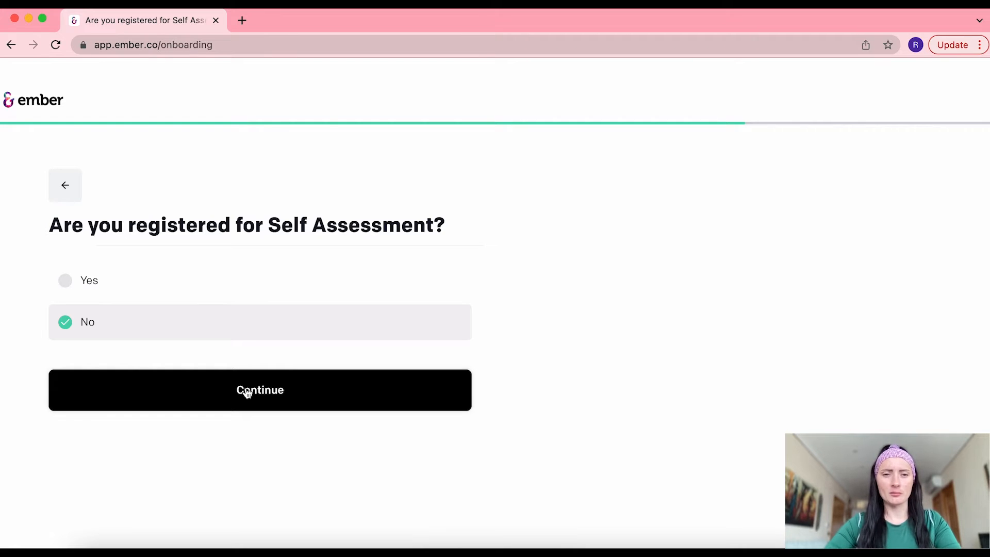
left_click(279, 392)
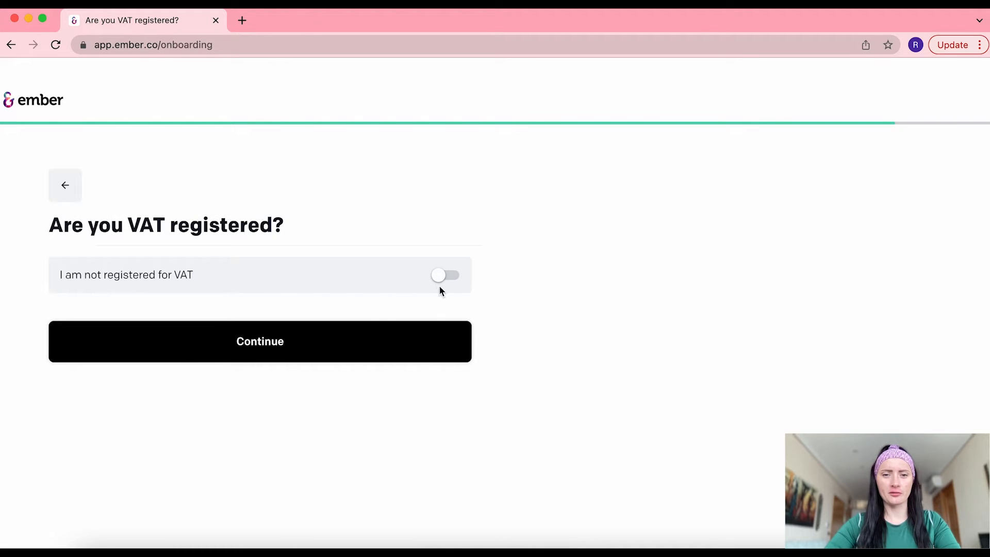
left_click(451, 277)
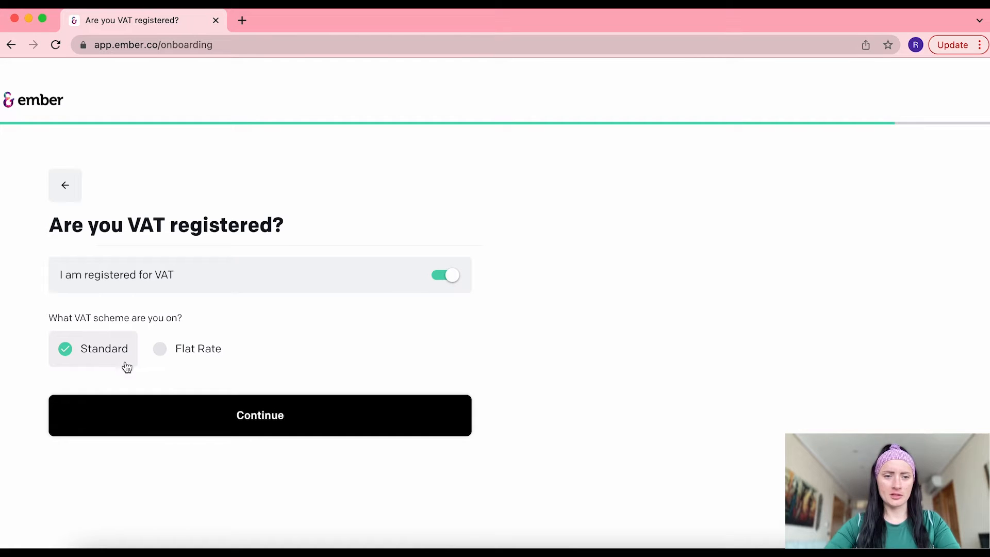
left_click(437, 277)
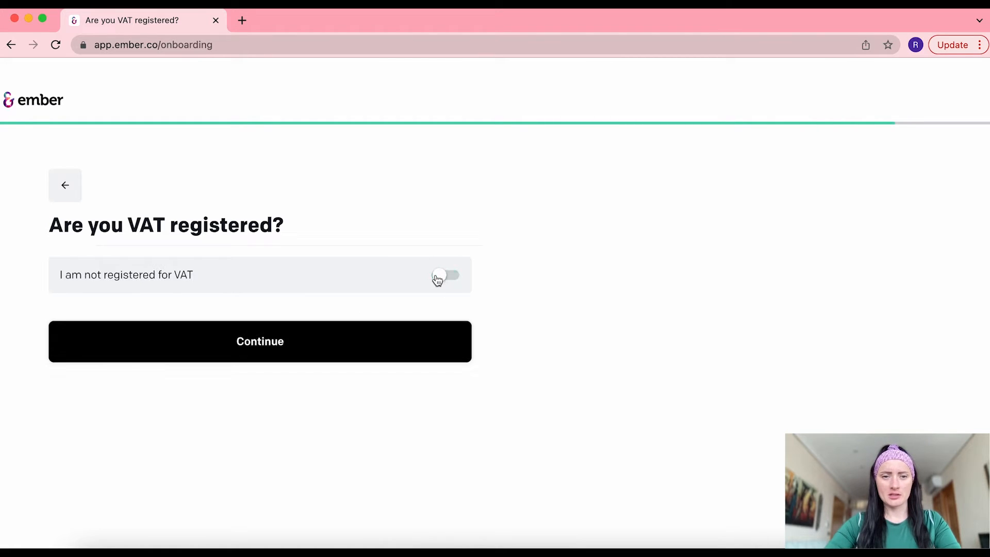
left_click(249, 342)
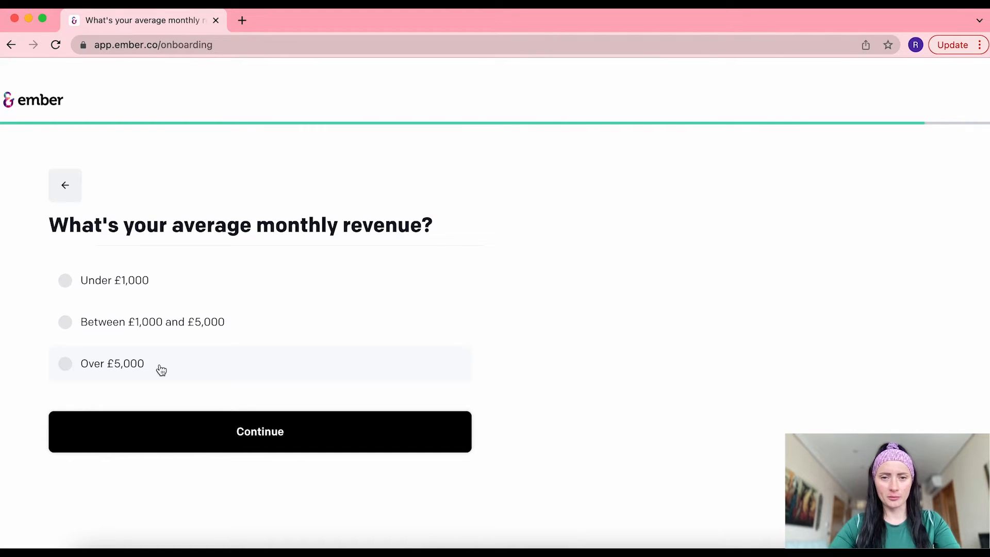
Set average monthly revenue to Under £1,000 and review the plan options
left_click(111, 283)
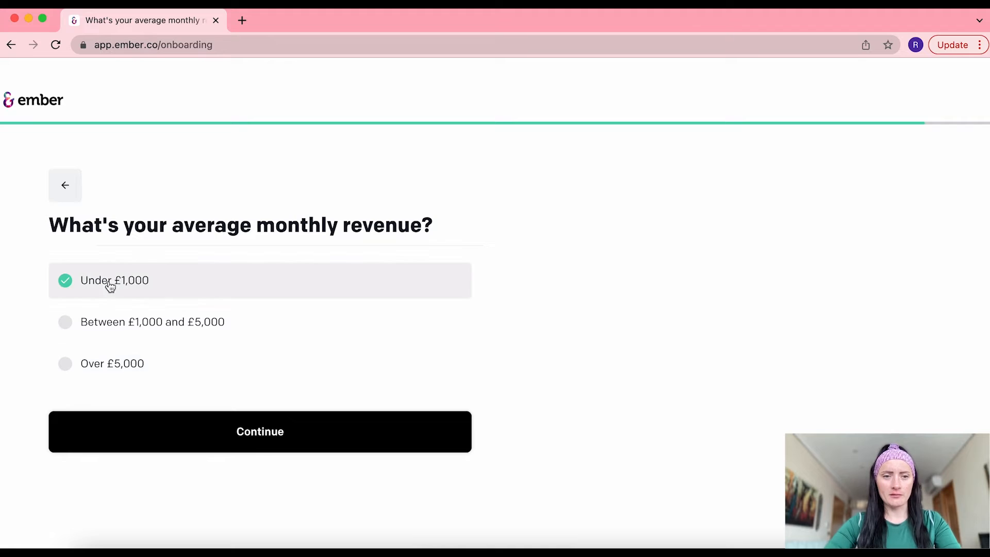
left_click(306, 439)
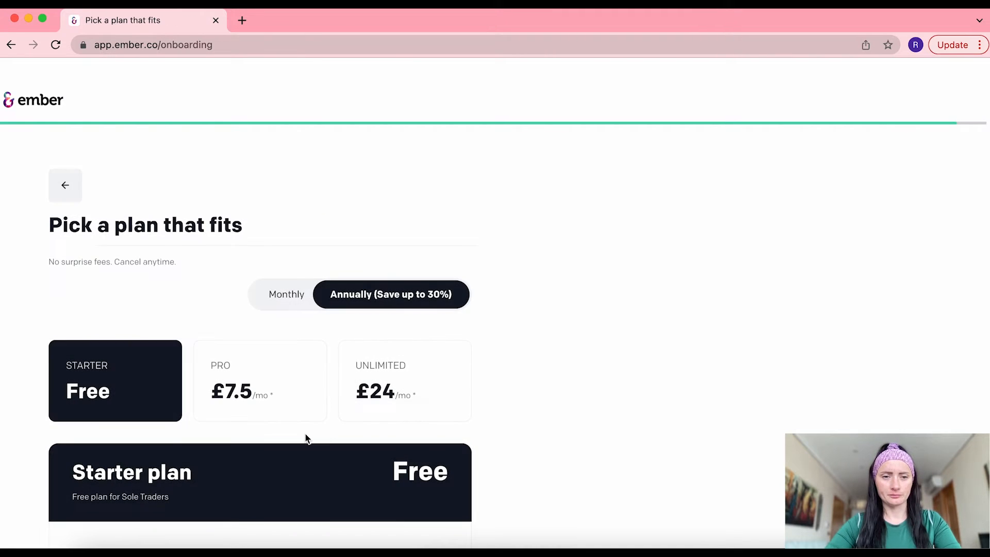
scroll(307, 439, "down", 3)
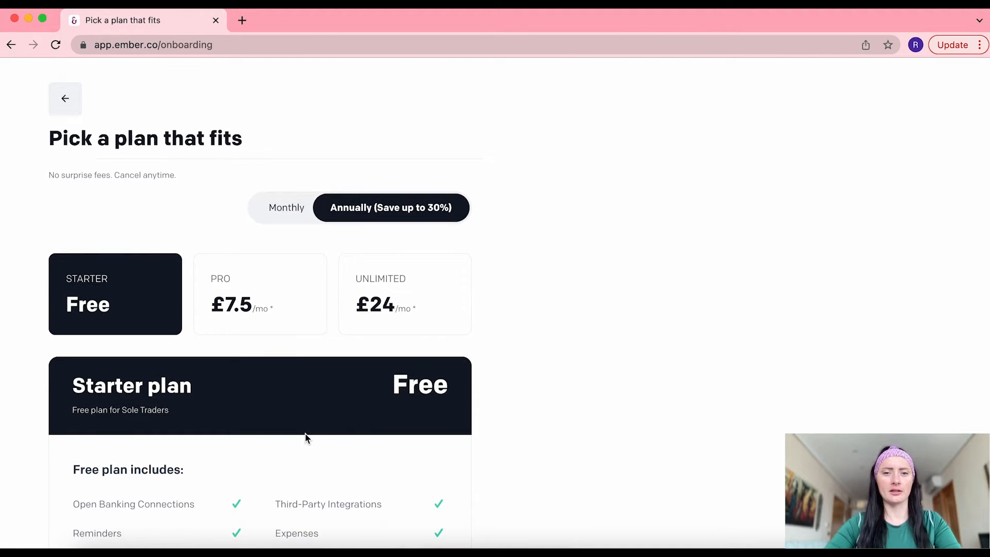
scroll(305, 437, "down", 1)
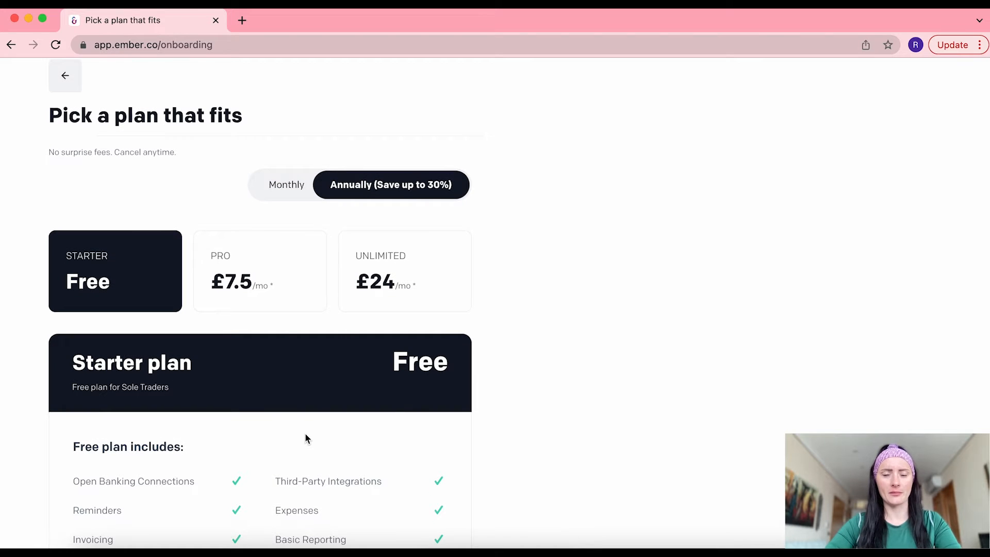
scroll(305, 435, "down", 3)
scroll(306, 434, "up", 2)
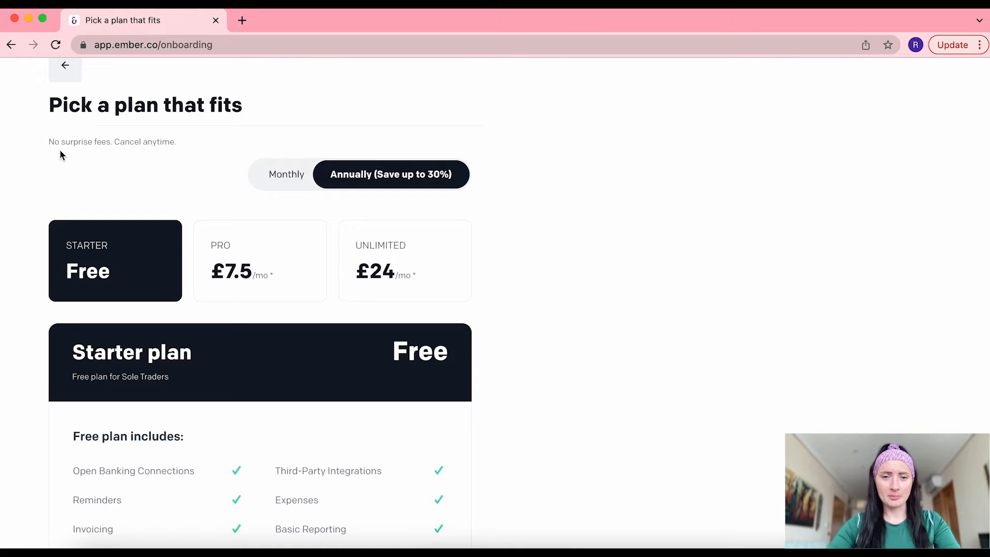
scroll(172, 281, "down", 3)
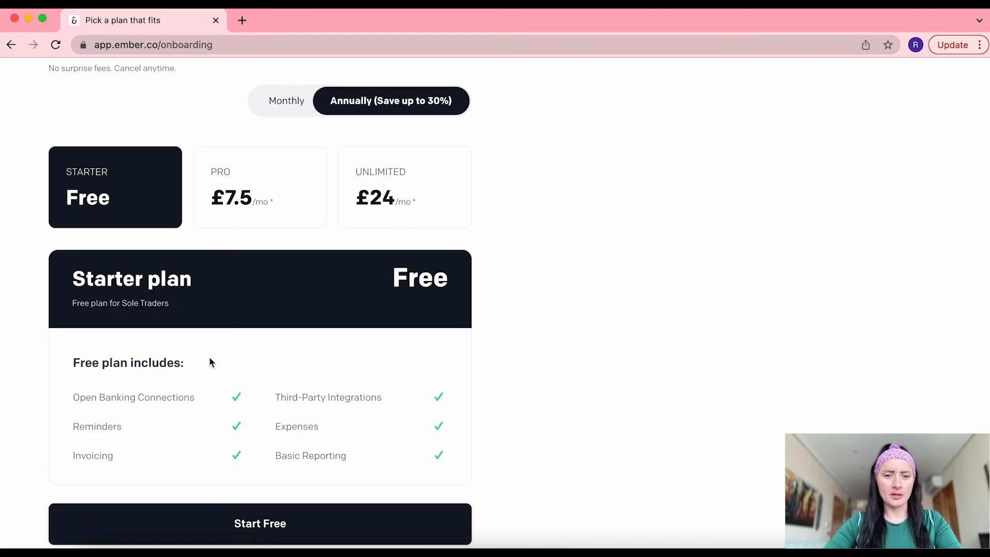
scroll(270, 461, "down", 3)
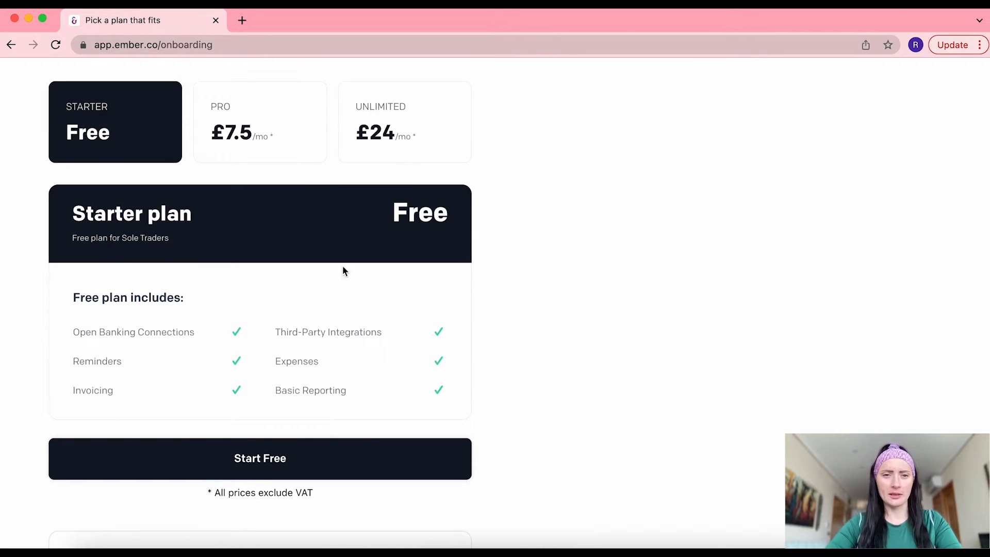
Compare the Pro, Unlimited and Starter plans, then start on the free Starter plan
left_click(281, 122)
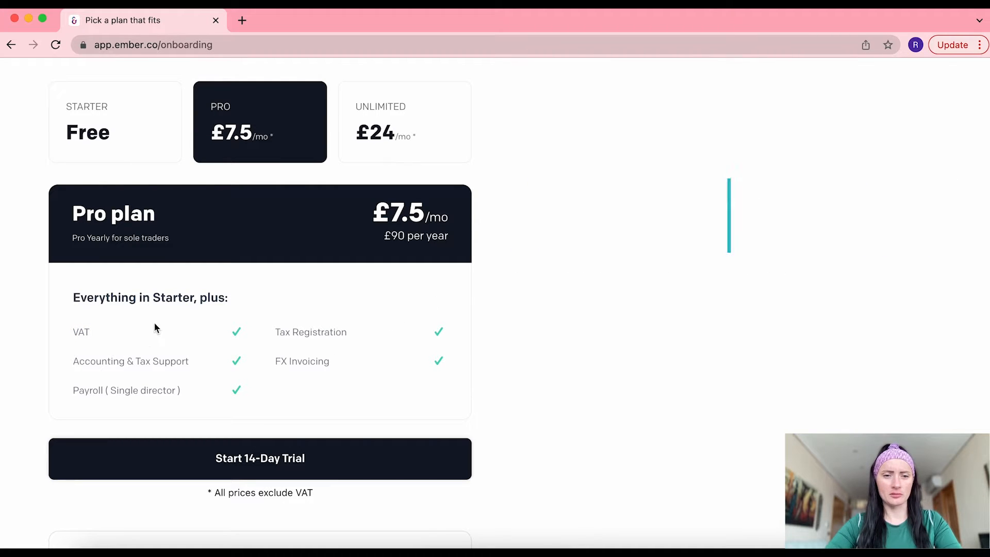
left_click(385, 133)
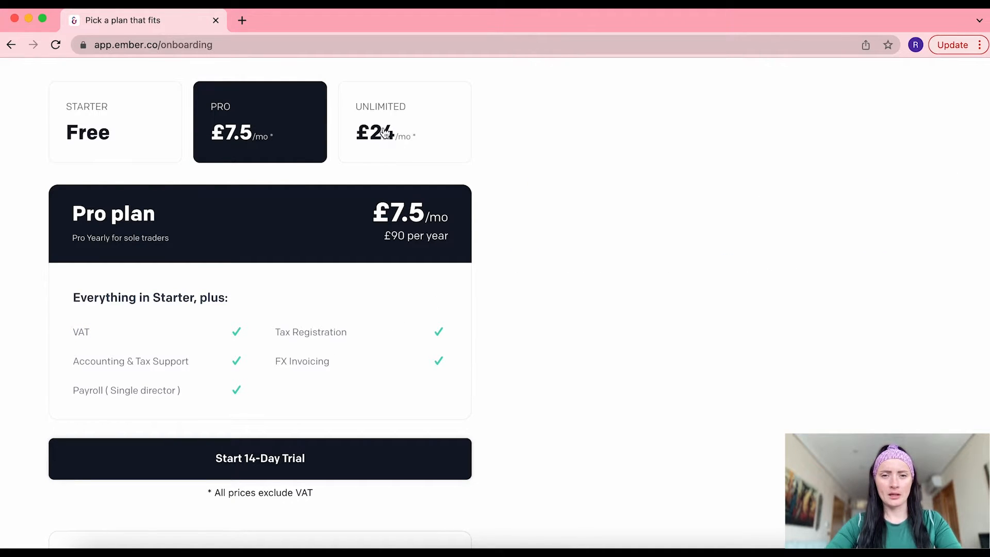
scroll(400, 322, "down", 3)
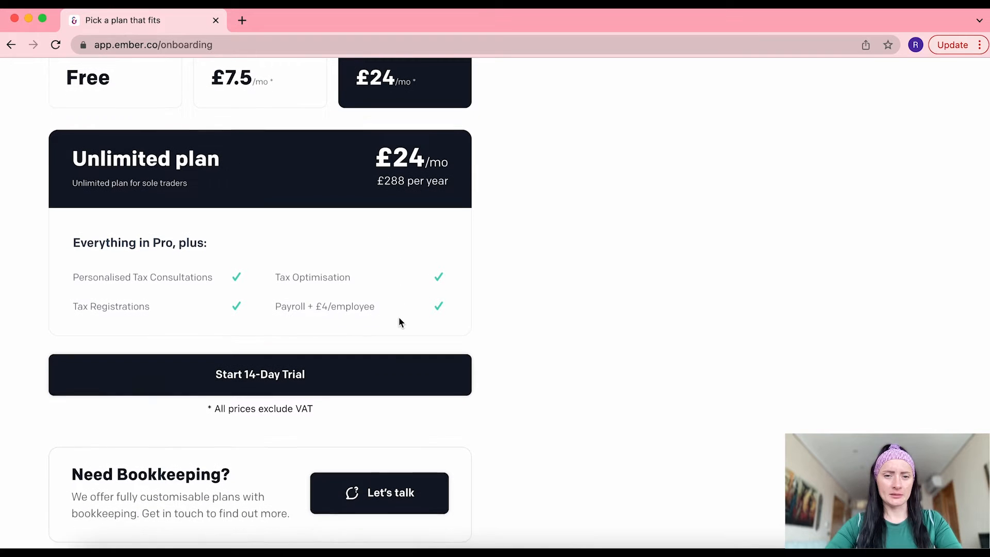
scroll(398, 317, "up", 5)
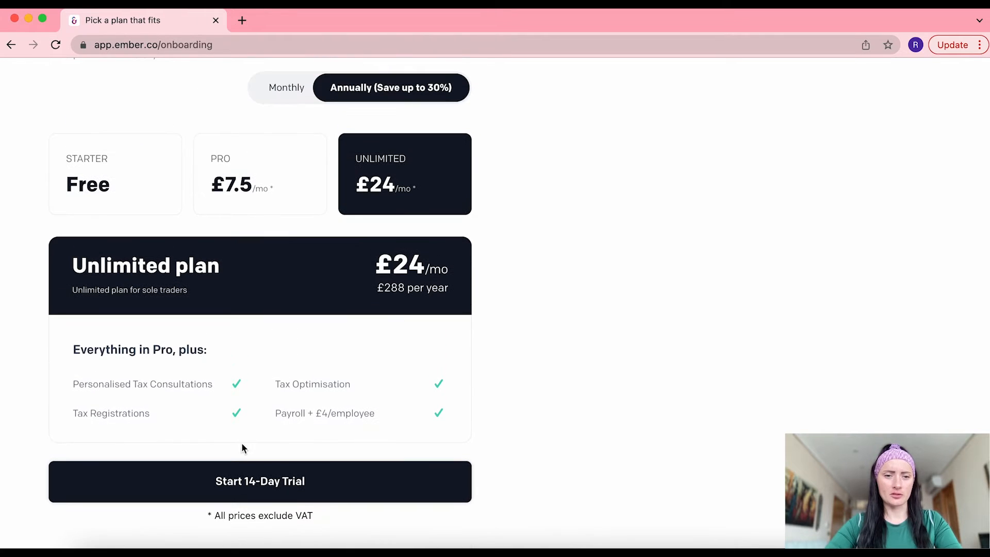
left_click(102, 180)
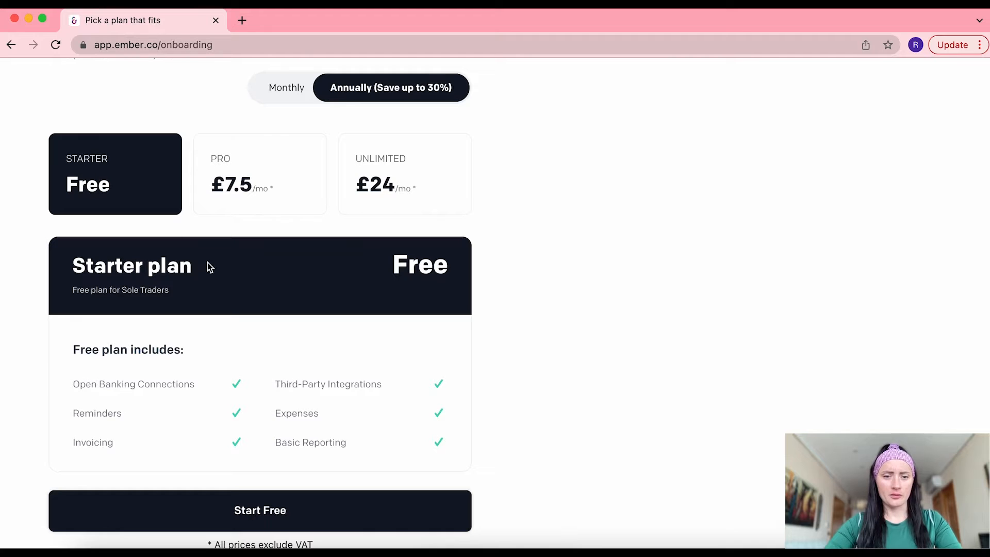
scroll(210, 265, "down", 3)
left_click(287, 410)
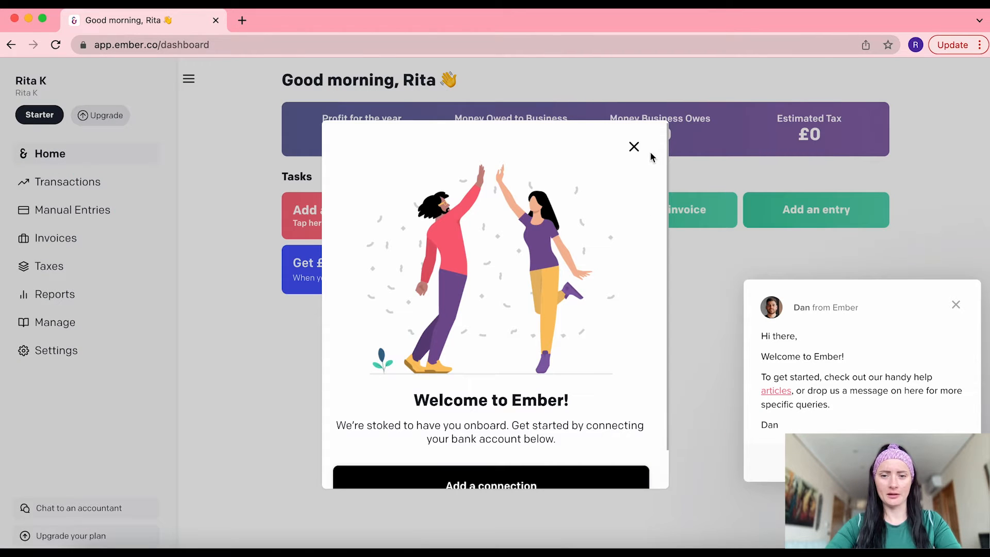
Close the Welcome to Ember pop-up and the support chat greeting
left_click(635, 147)
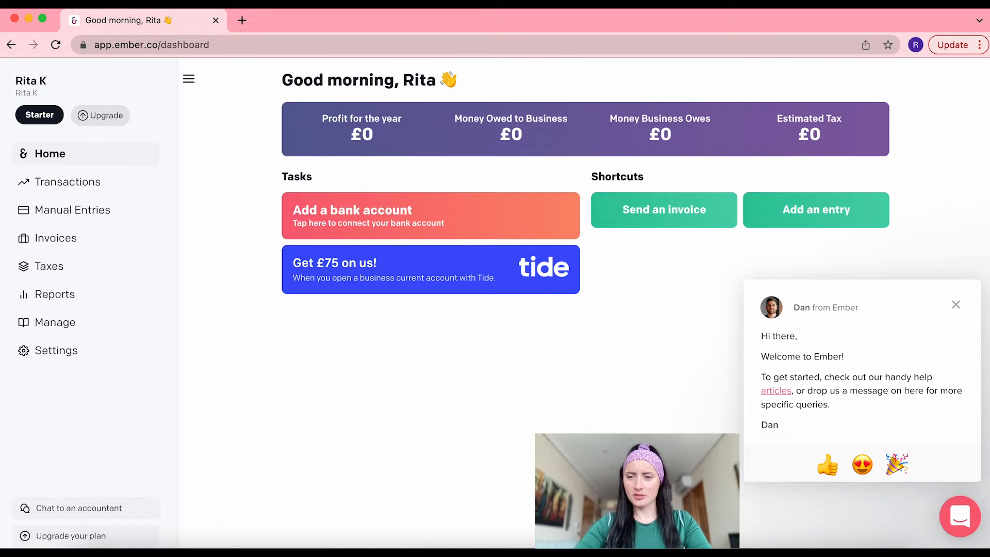
left_click(957, 304)
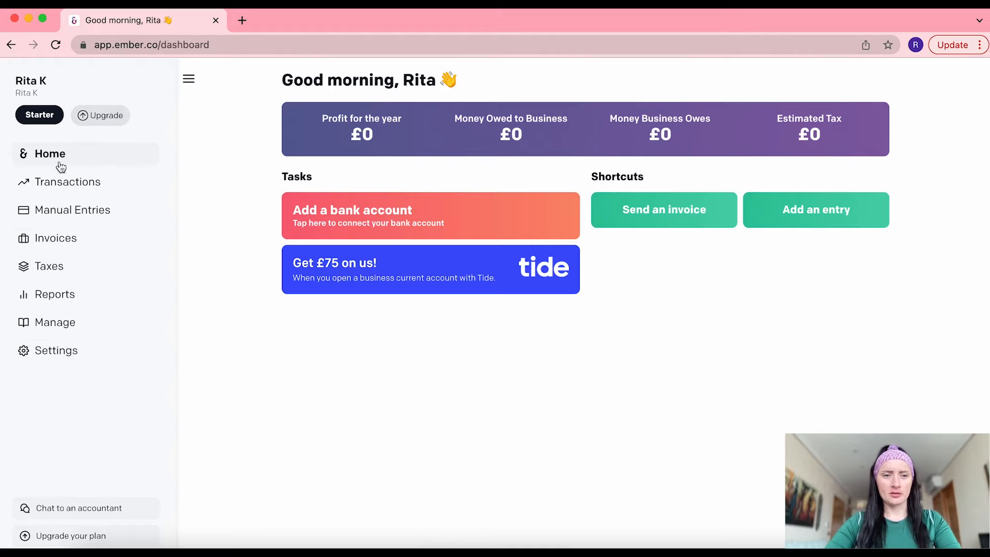
Open Settings and view the Business details page with country and industry
left_click(63, 359)
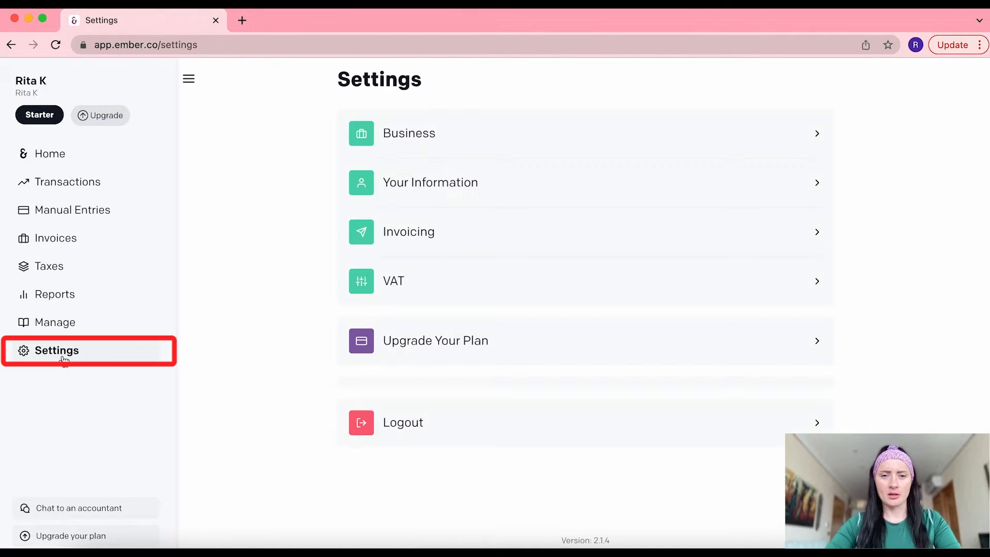
left_click(456, 133)
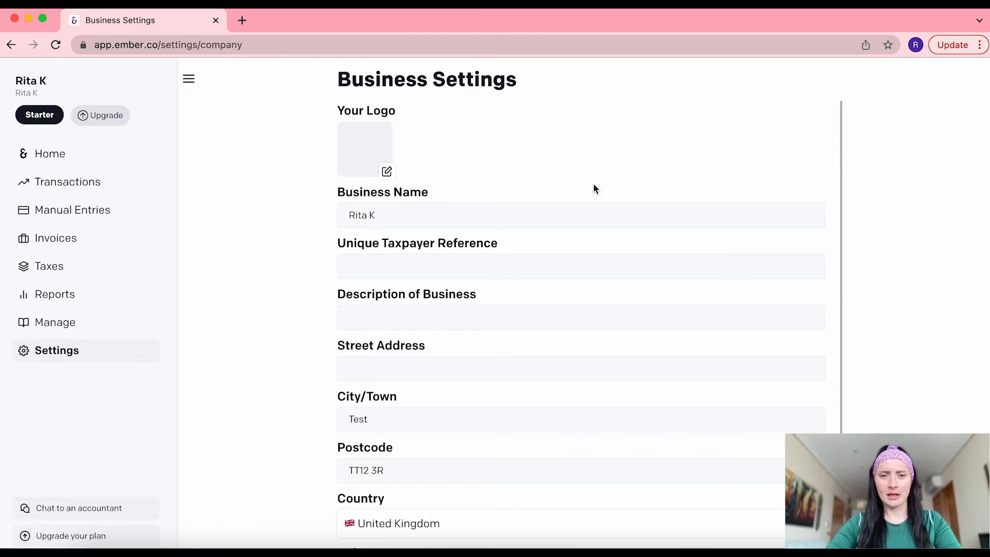
scroll(593, 186, "down", 1)
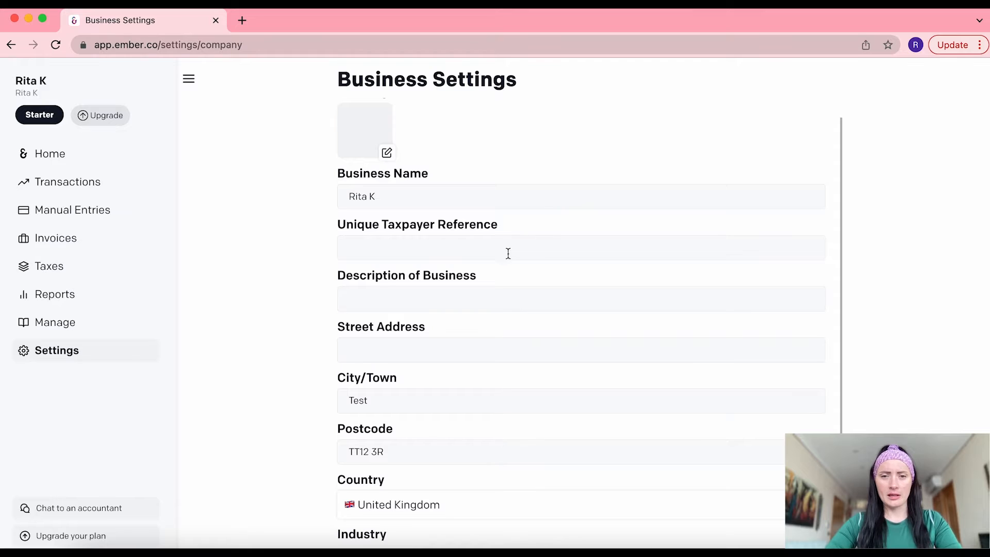
scroll(488, 256, "down", 2)
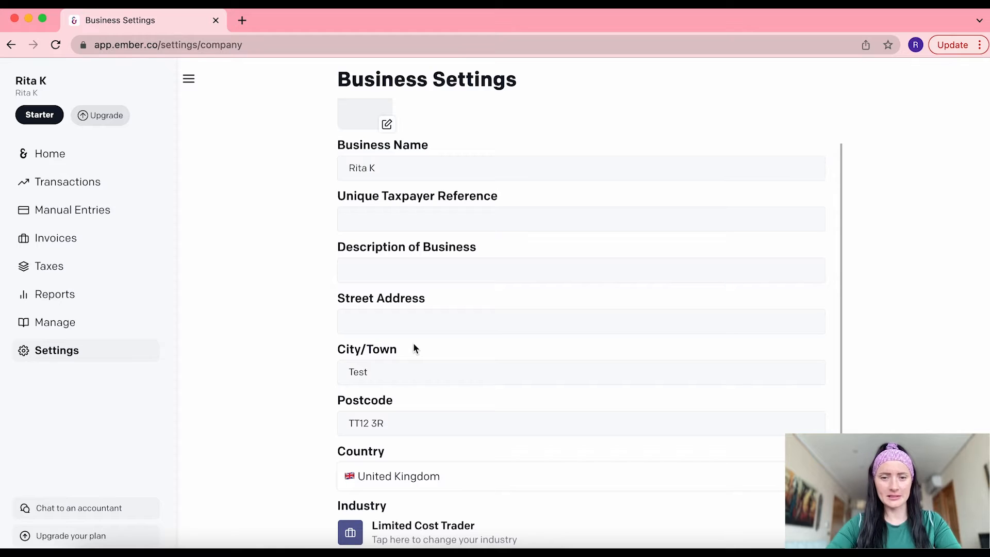
Pick Health, Wellness and Fitness from the Select your industry list, replacing Limited Cost Trader
left_click(418, 537)
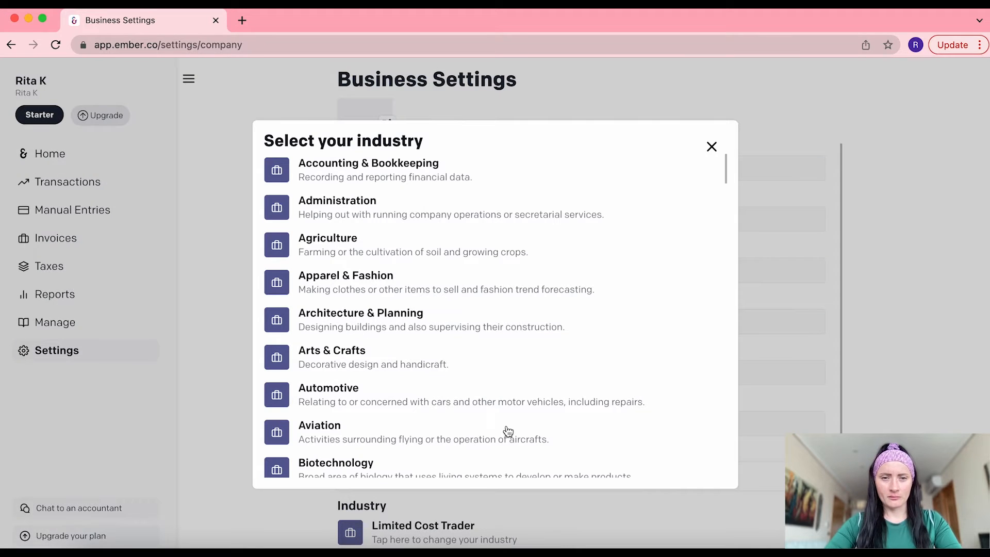
scroll(508, 432, "down", 5)
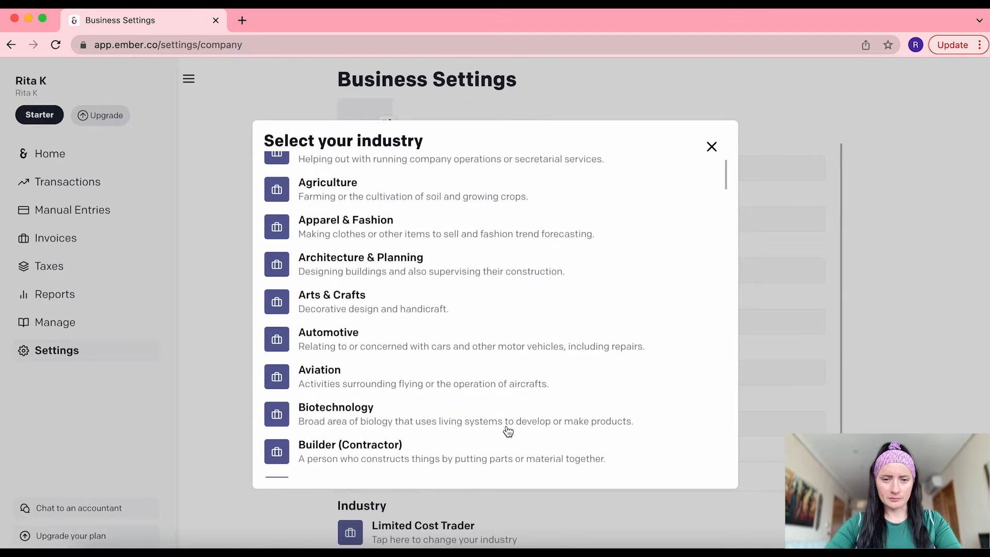
scroll(508, 431, "down", 5)
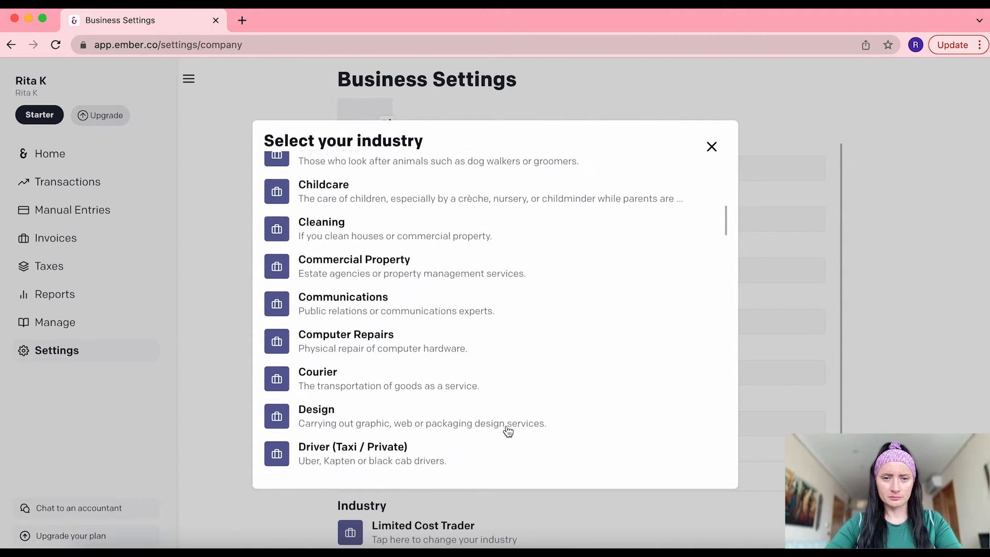
scroll(508, 431, "down", 5)
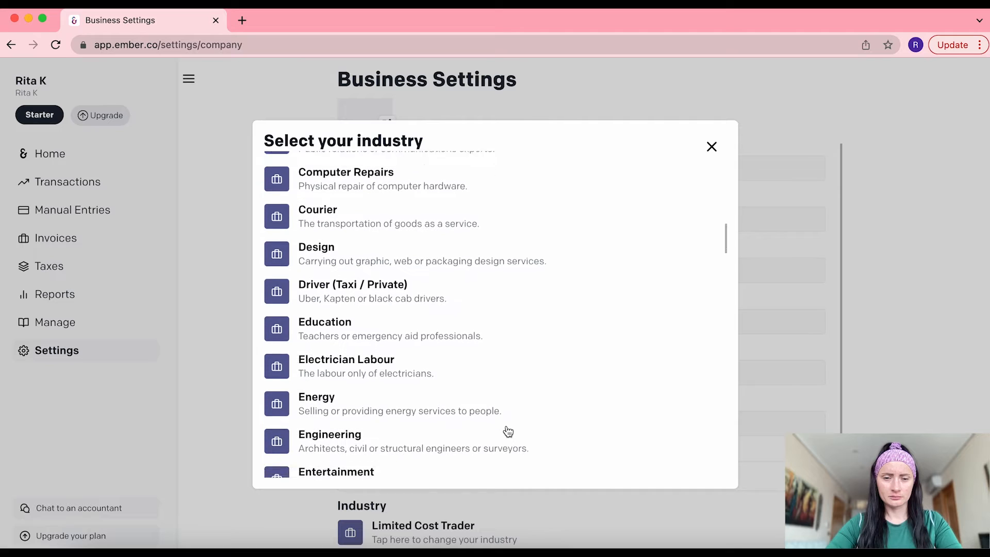
scroll(508, 431, "down", 5)
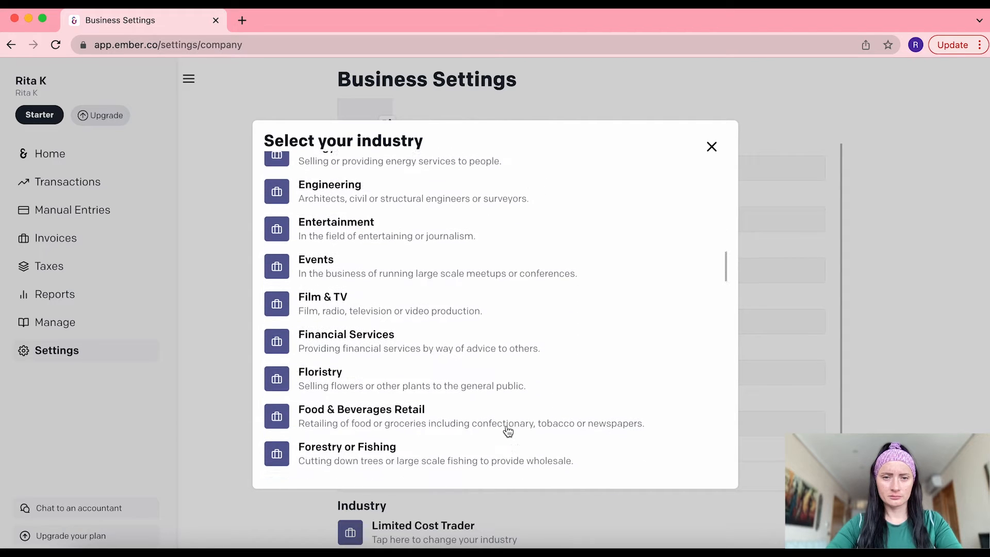
scroll(508, 431, "down", 3)
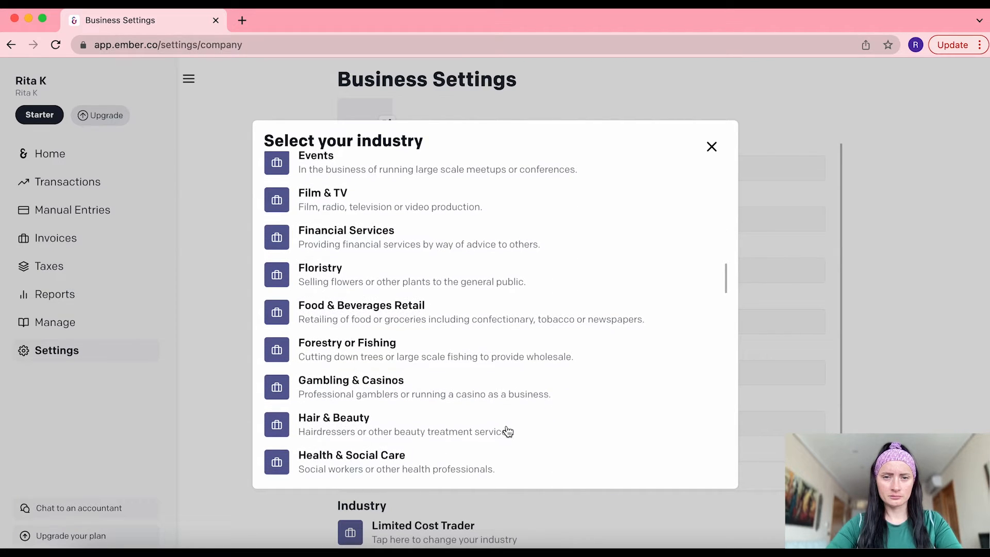
scroll(508, 431, "down", 4)
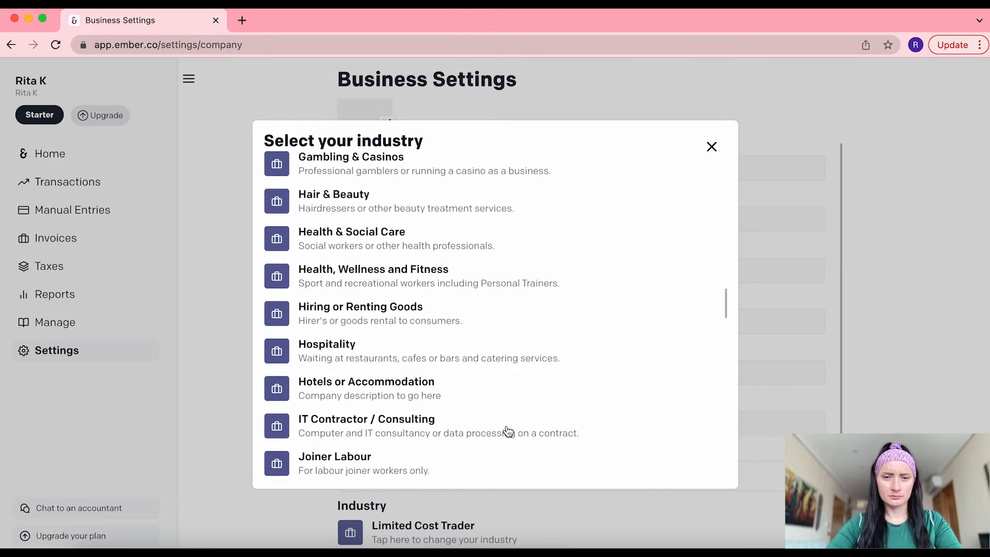
scroll(508, 431, "down", 1)
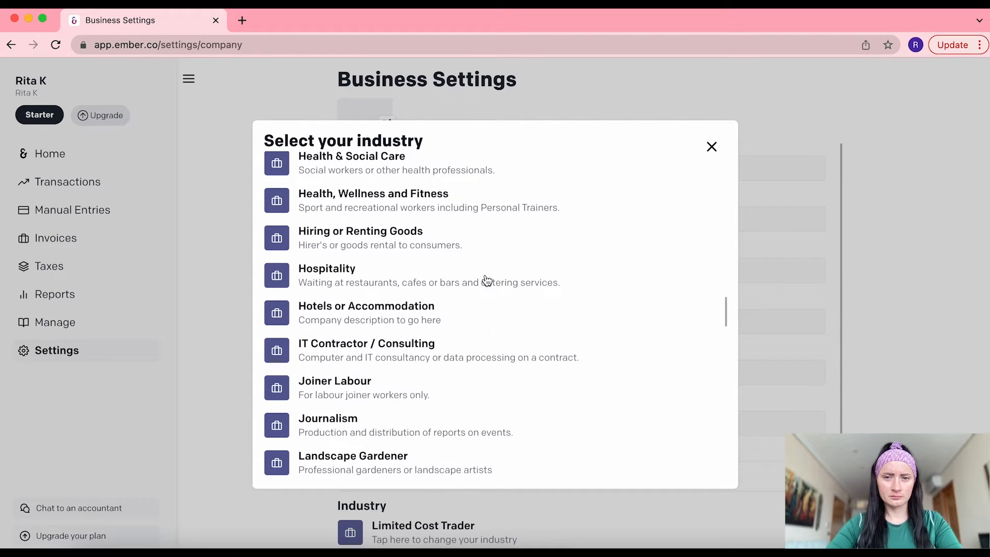
left_click(410, 201)
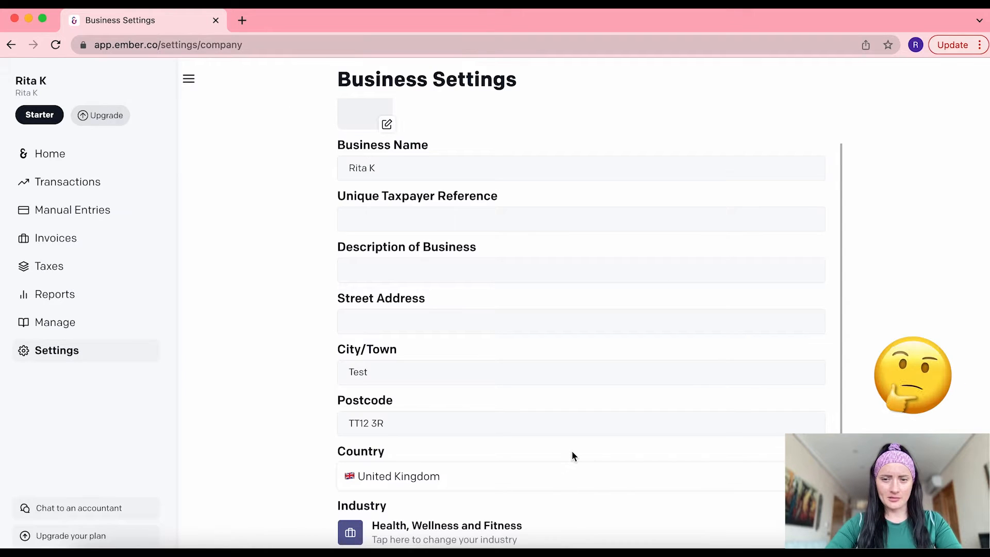
Recheck the Business page, then open Your Information showing Self Assessment as Not Registered
scroll(572, 451, "up", 2)
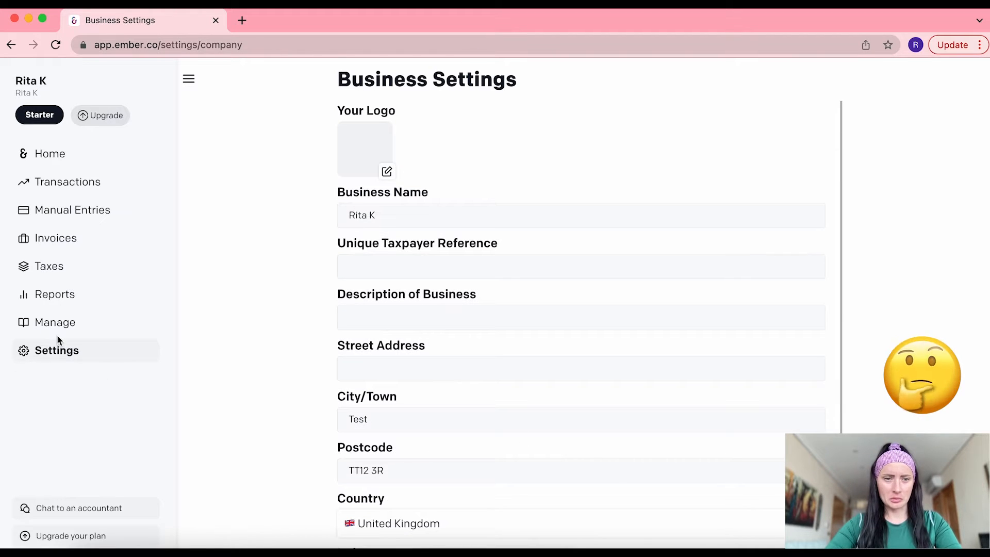
left_click(57, 349)
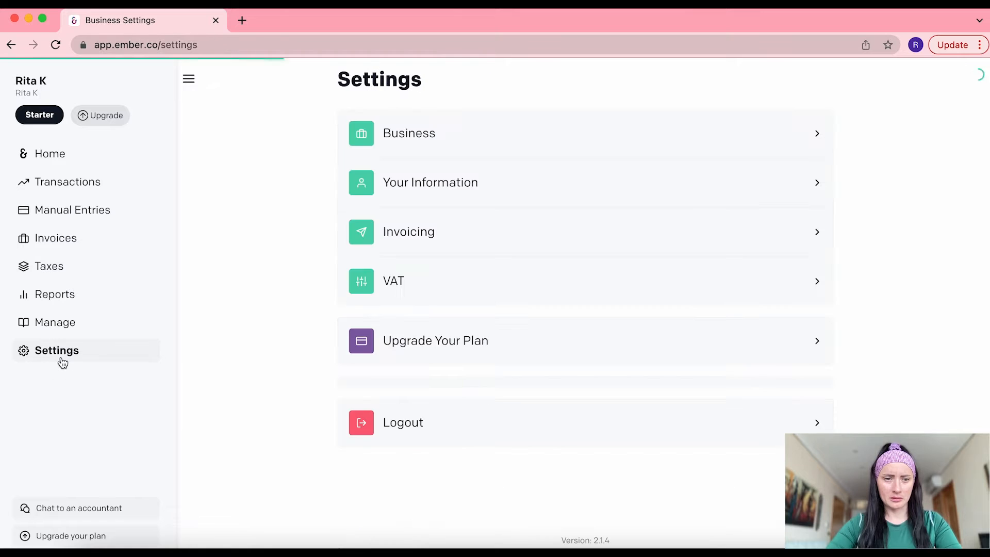
left_click(432, 148)
scroll(422, 381, "down", 2)
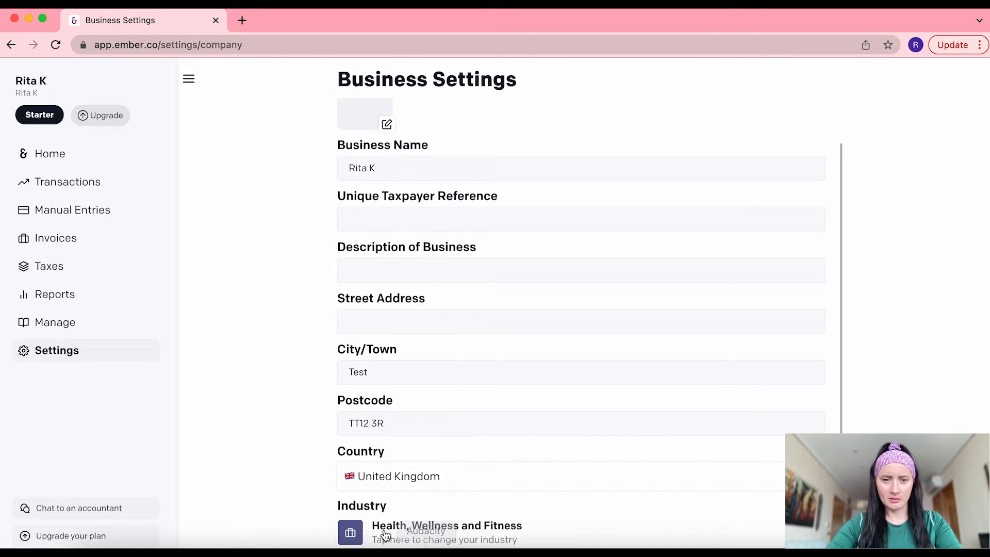
left_click(77, 357)
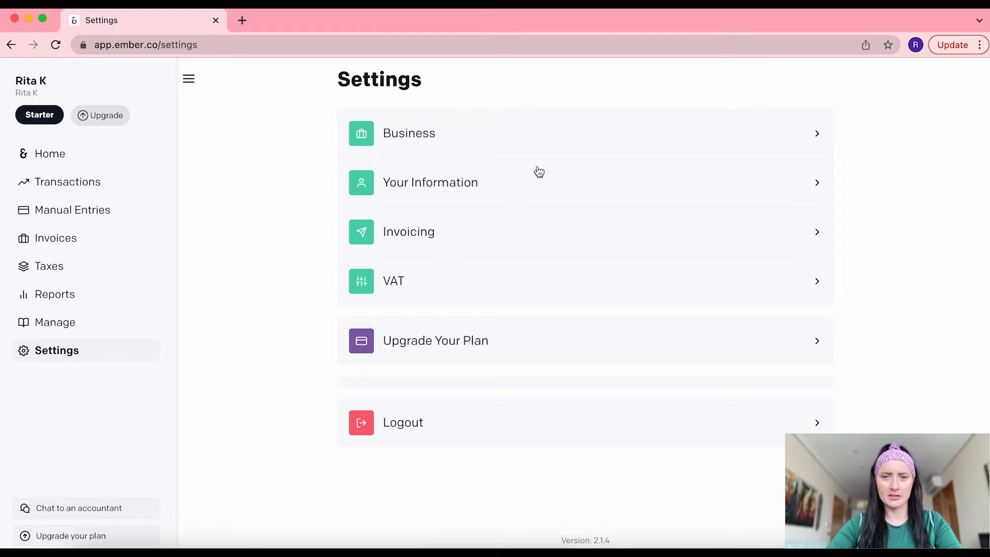
left_click(433, 189)
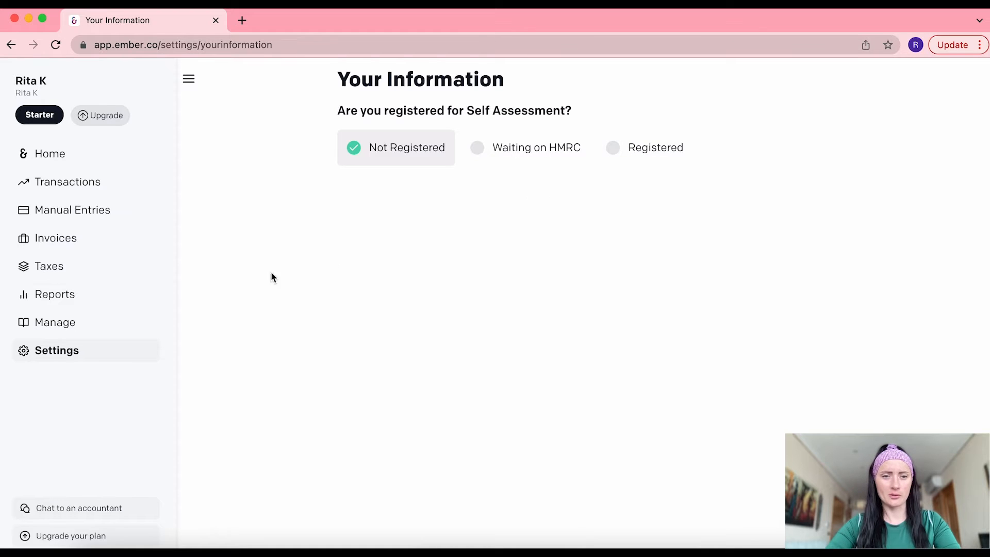
In Invoicing Settings, enter 100 as the last sales invoice number from the old system
left_click(76, 352)
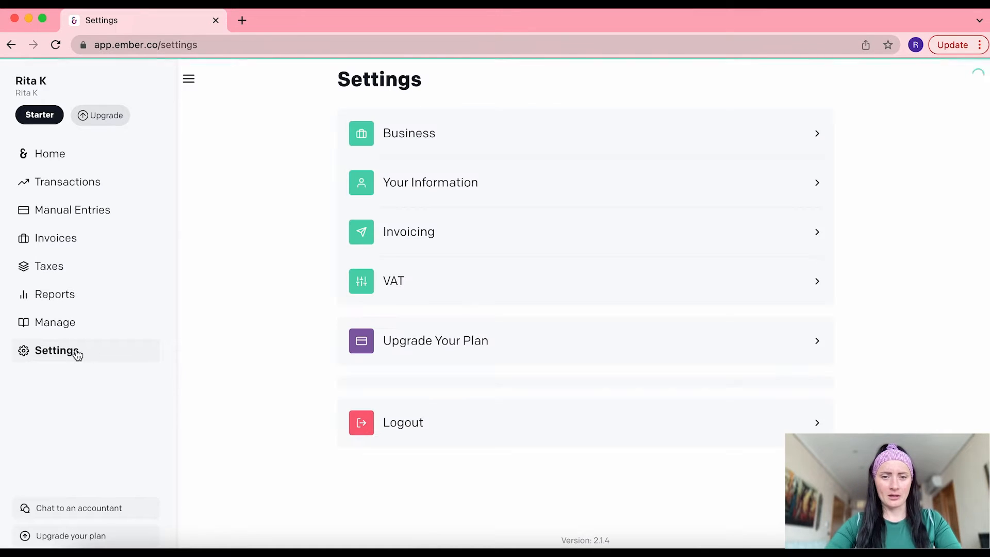
left_click(460, 229)
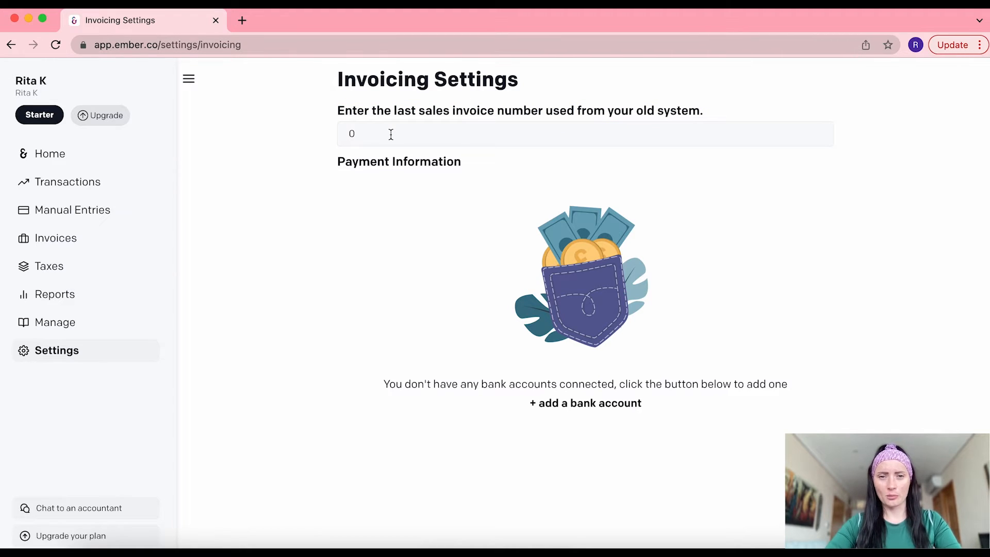
left_click(382, 134)
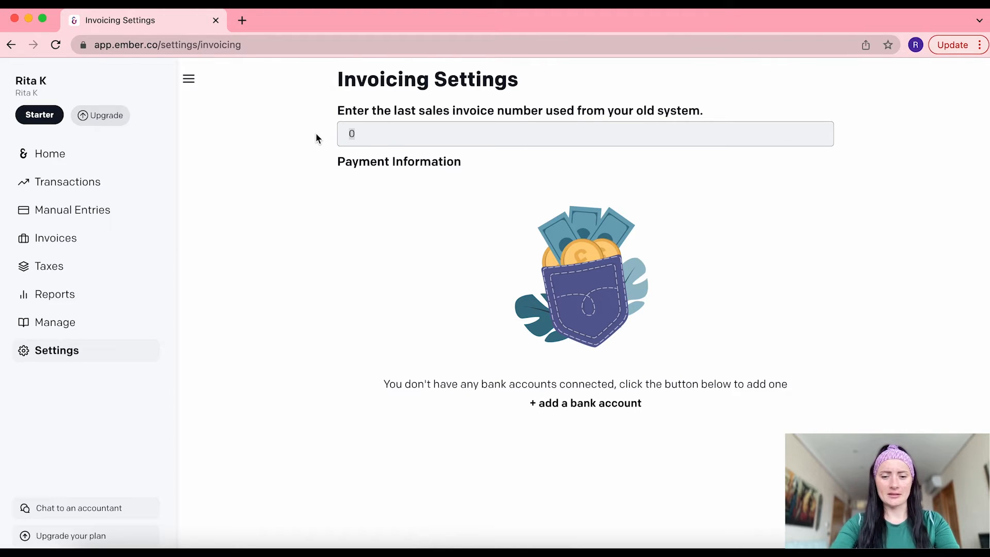
type("100")
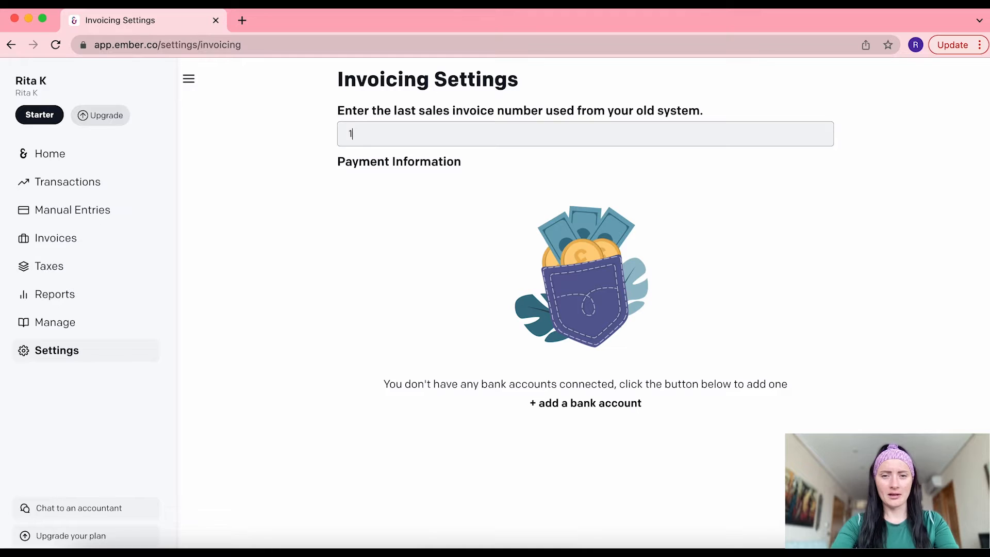
left_click(318, 237)
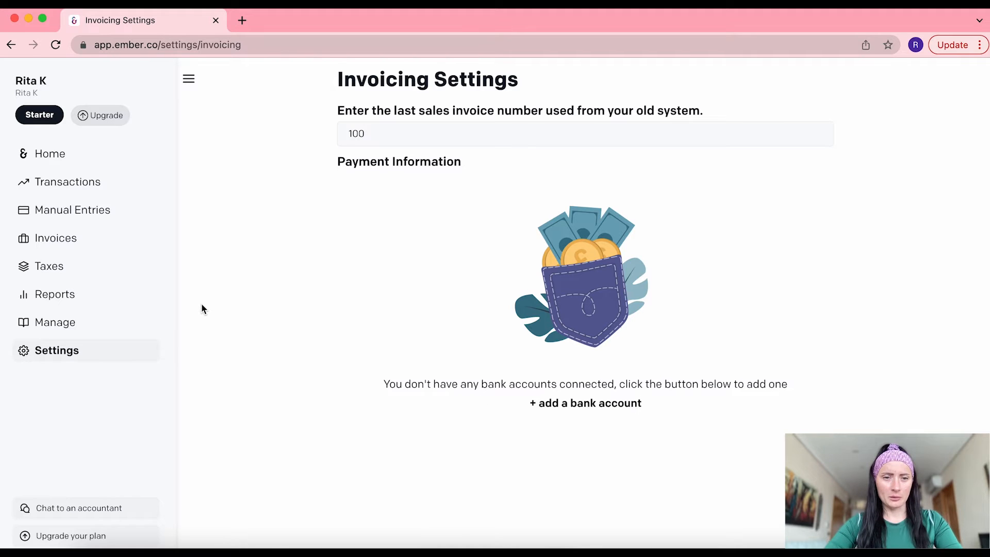
Check the VAT settings, leaving VAT registration off, and return to the Settings overview
left_click(96, 354)
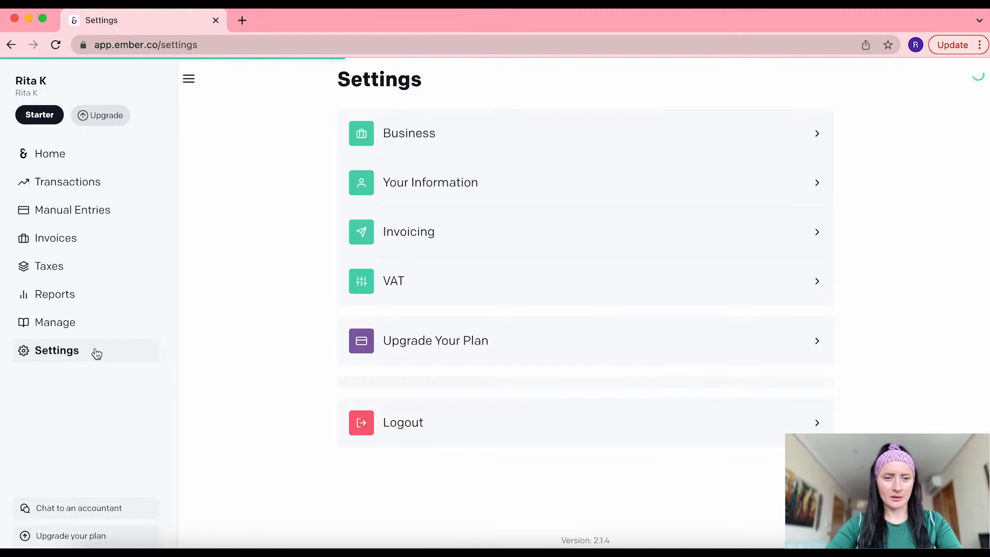
left_click(441, 285)
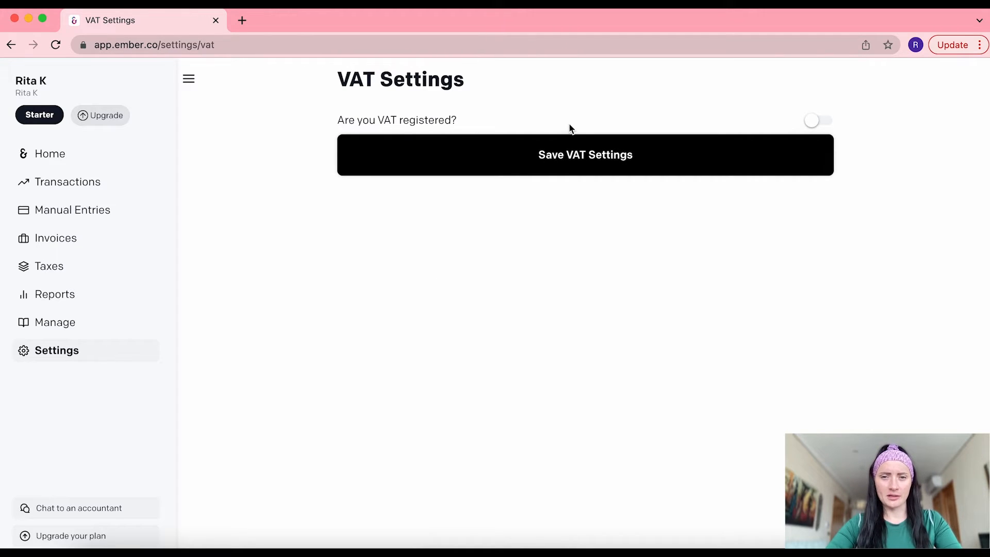
left_click(71, 359)
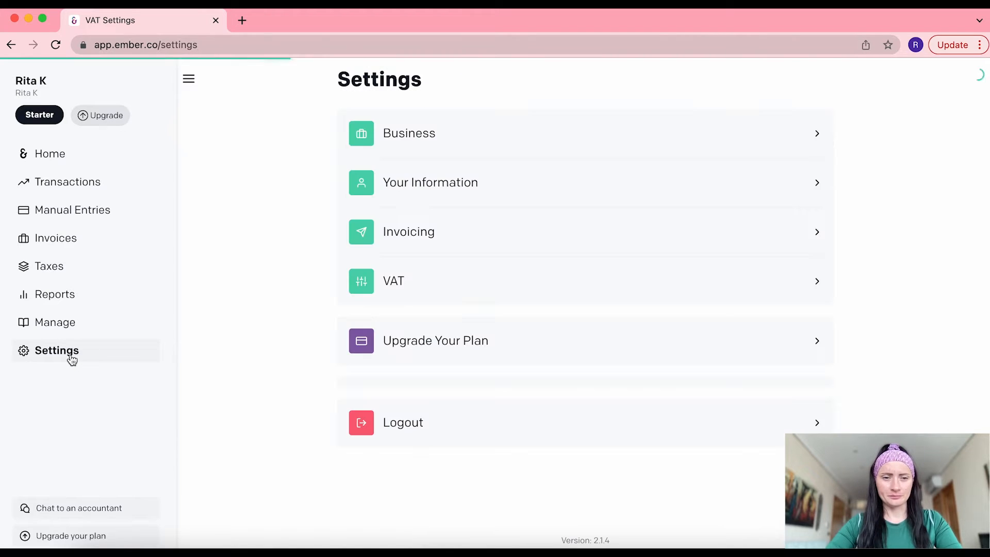
Review the upgrade plans, comparing annual and monthly prices, then go back to Home
left_click(458, 350)
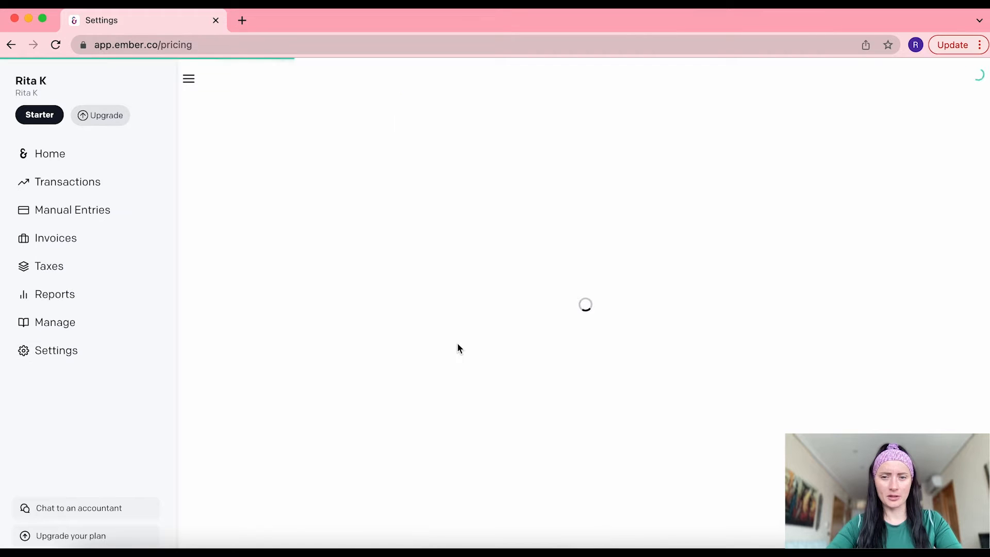
scroll(459, 348, "down", 1)
scroll(458, 347, "down", 3)
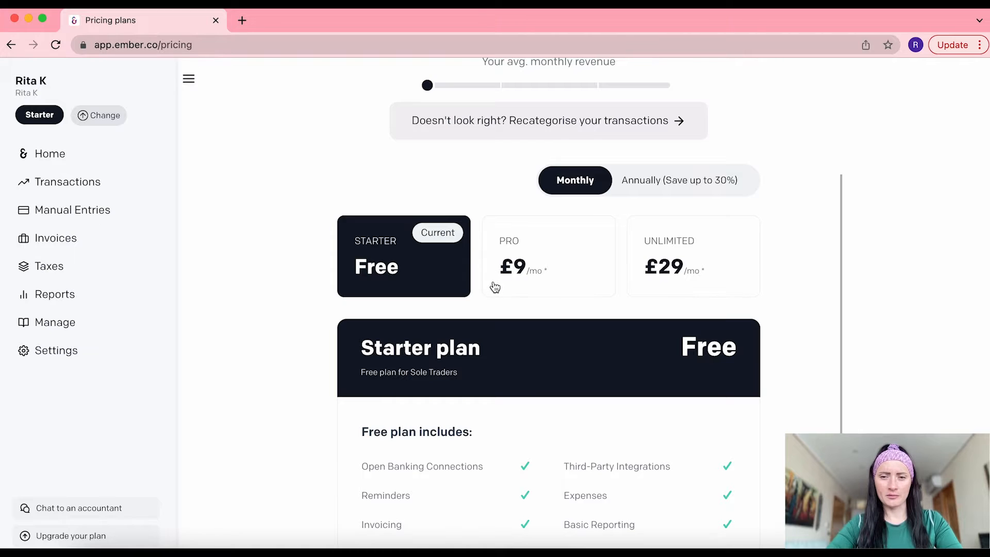
scroll(495, 287, "down", 1)
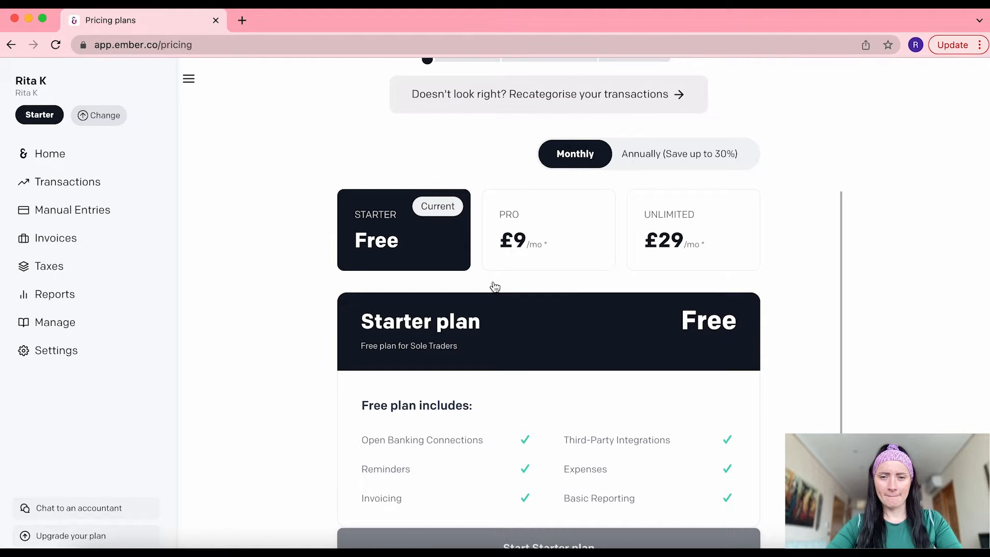
scroll(495, 287, "down", 3)
scroll(496, 288, "up", 8)
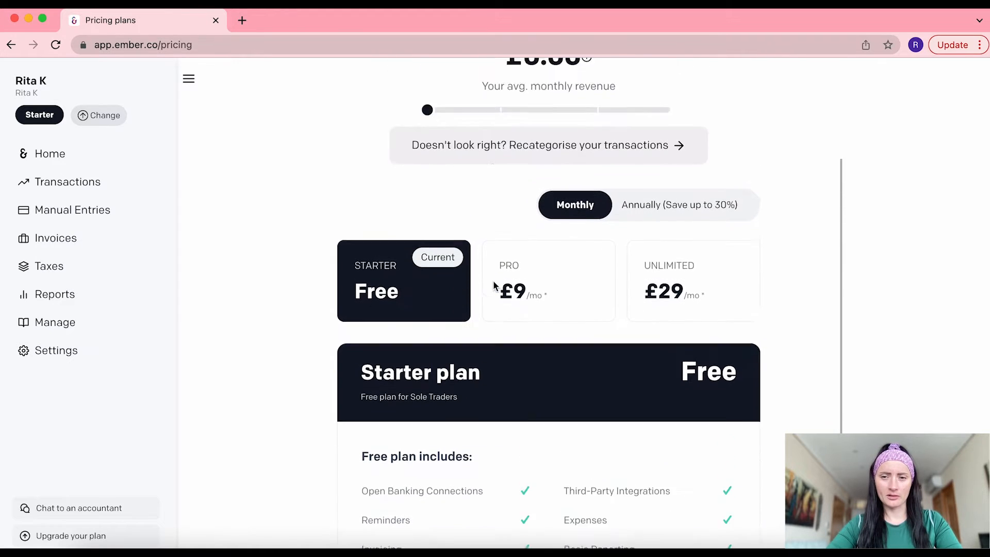
scroll(495, 287, "up", 1)
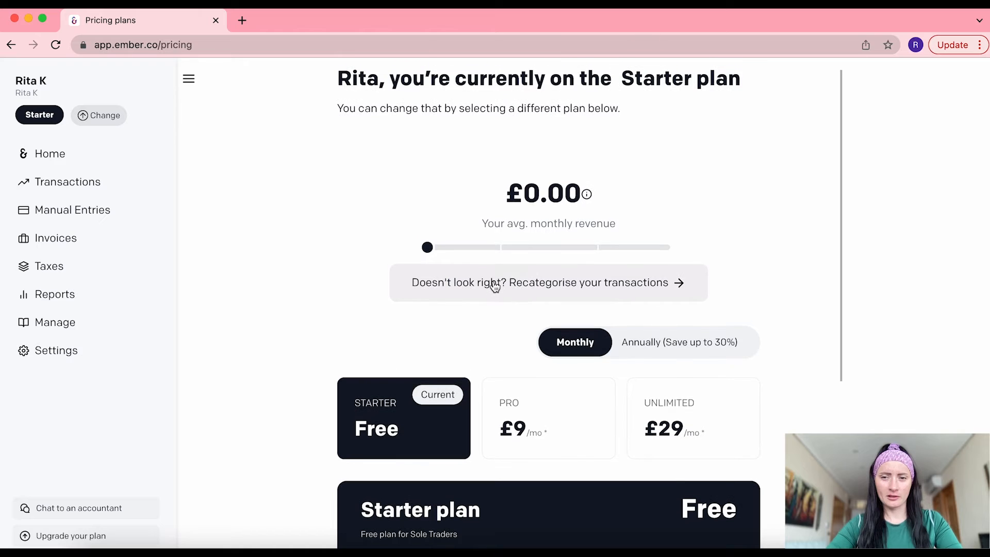
left_click(686, 347)
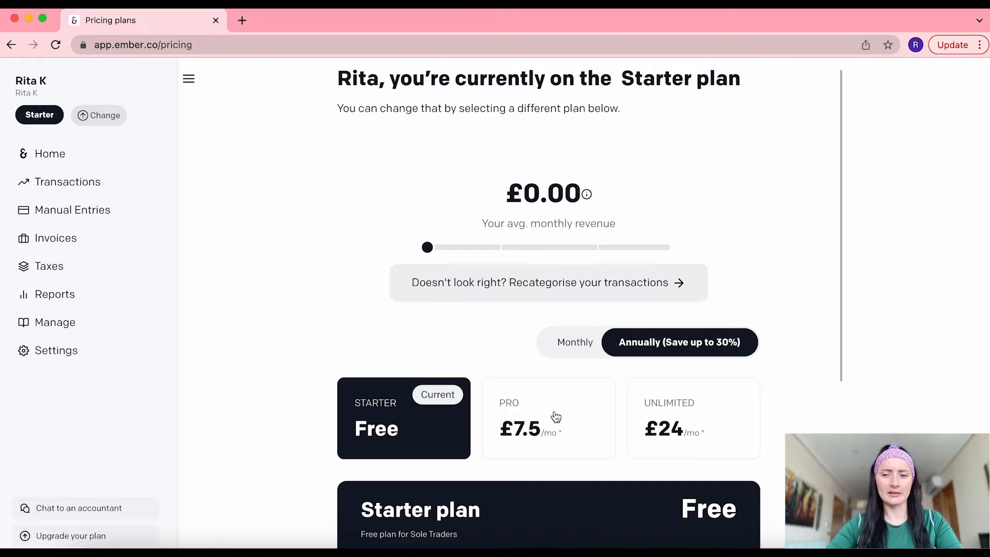
left_click(573, 352)
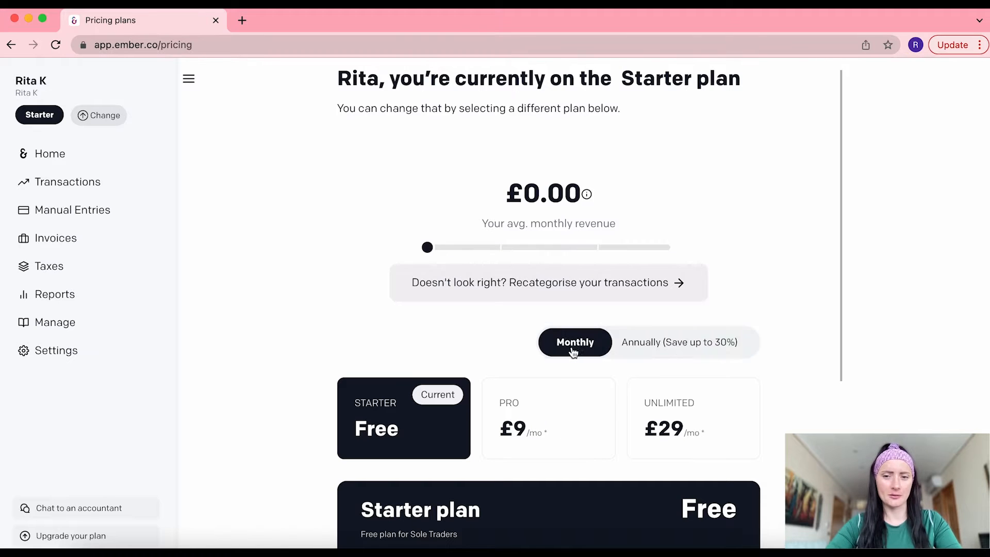
left_click(61, 350)
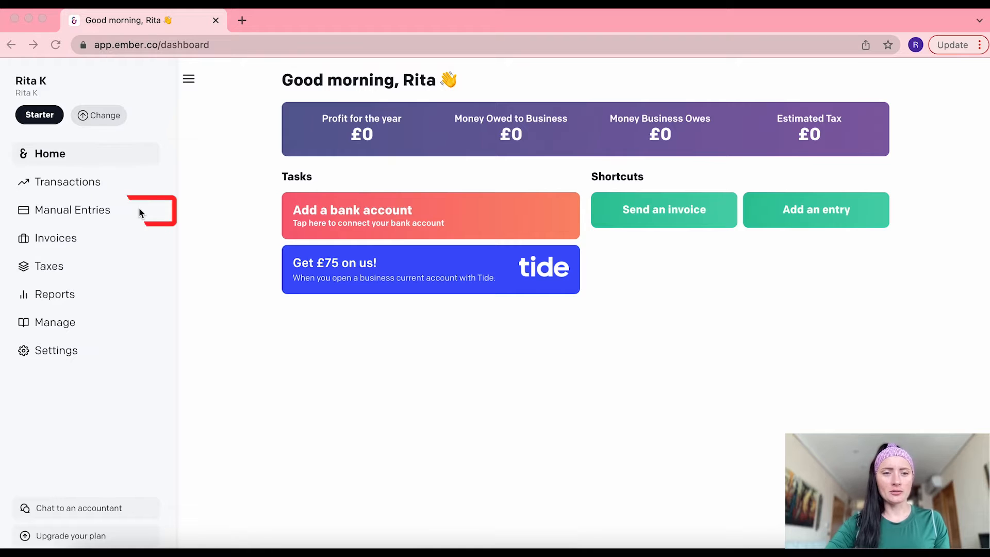
Go to Manual Sales & Expenses and begin a new manual entry
left_click(98, 212)
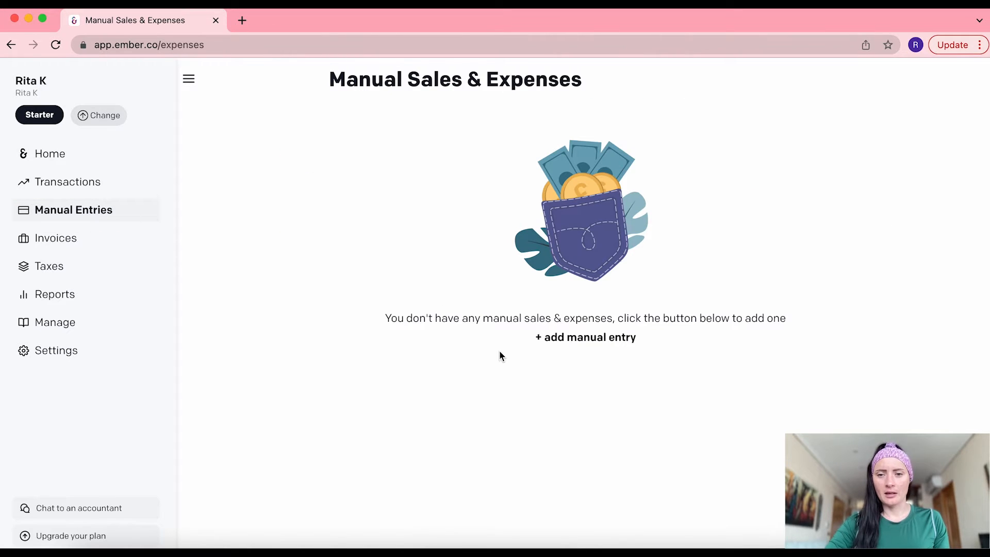
left_click(583, 339)
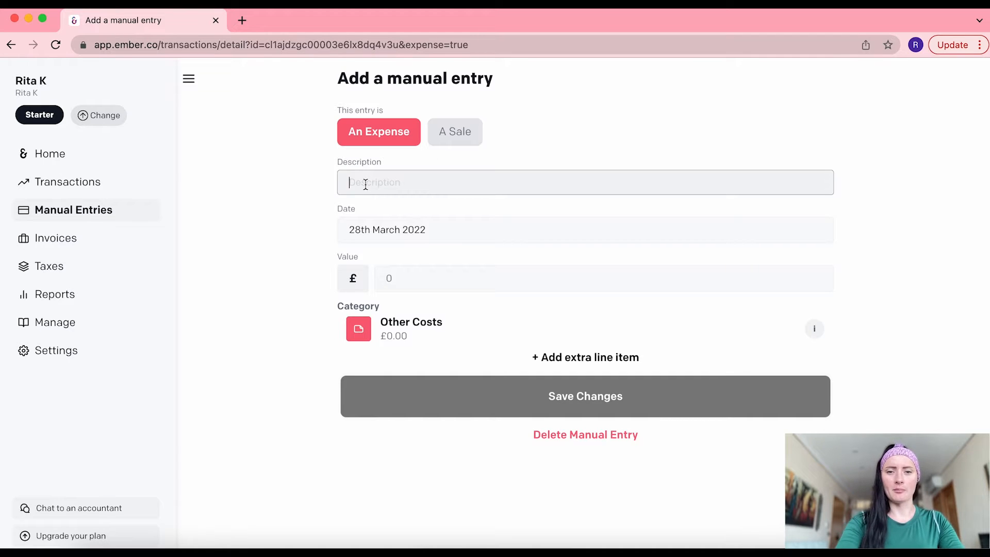
Enter the description 'Amazon - Product Bundle 1'
type("Am")
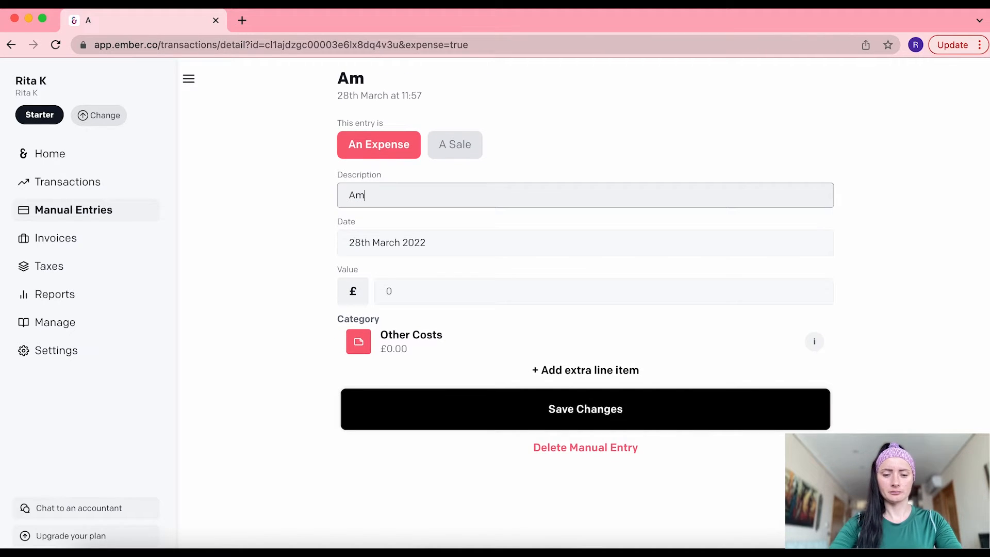
type("azon -")
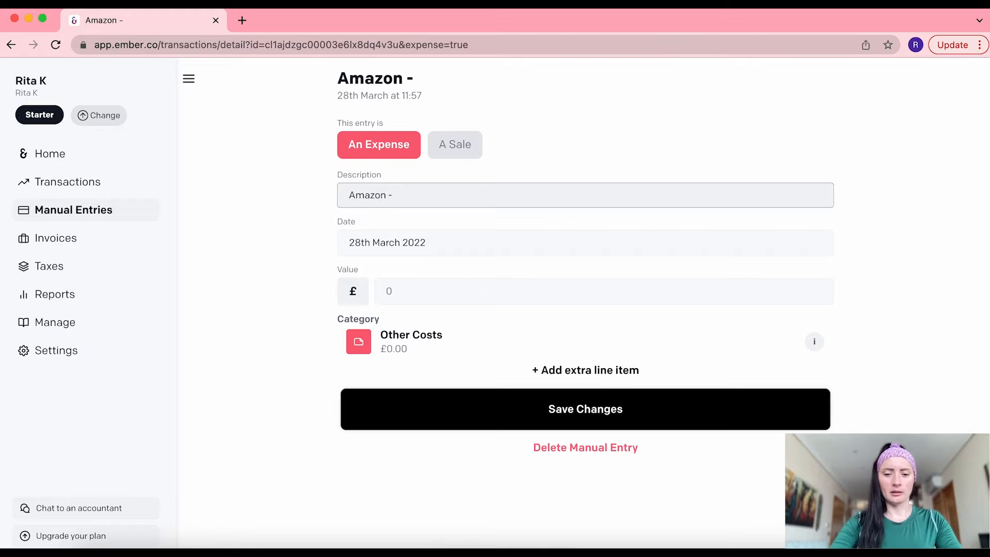
type(" Product Bundle 1")
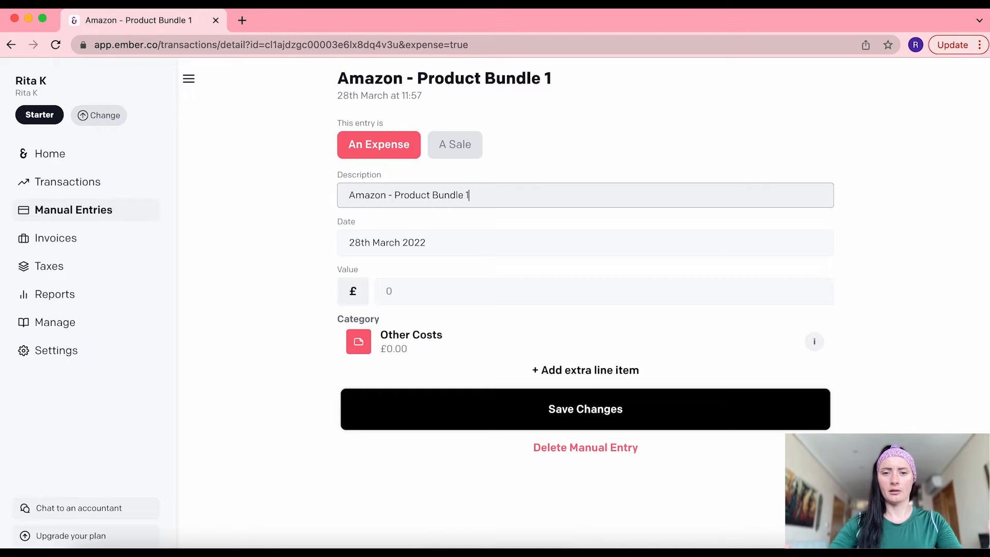
Date the expense 25th March 2022, set its value to 1000, and bring up the category choices
left_click(402, 246)
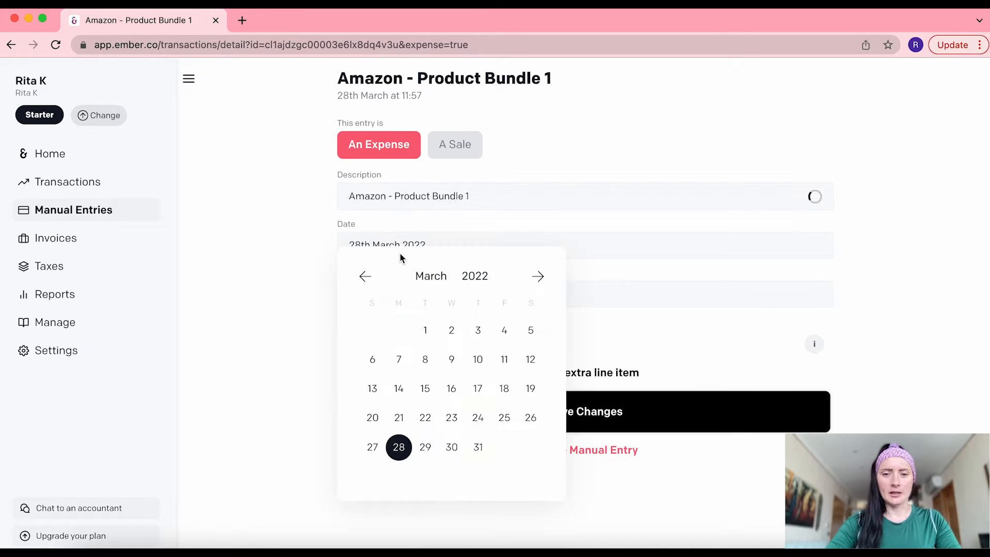
left_click(503, 420)
left_click(403, 293)
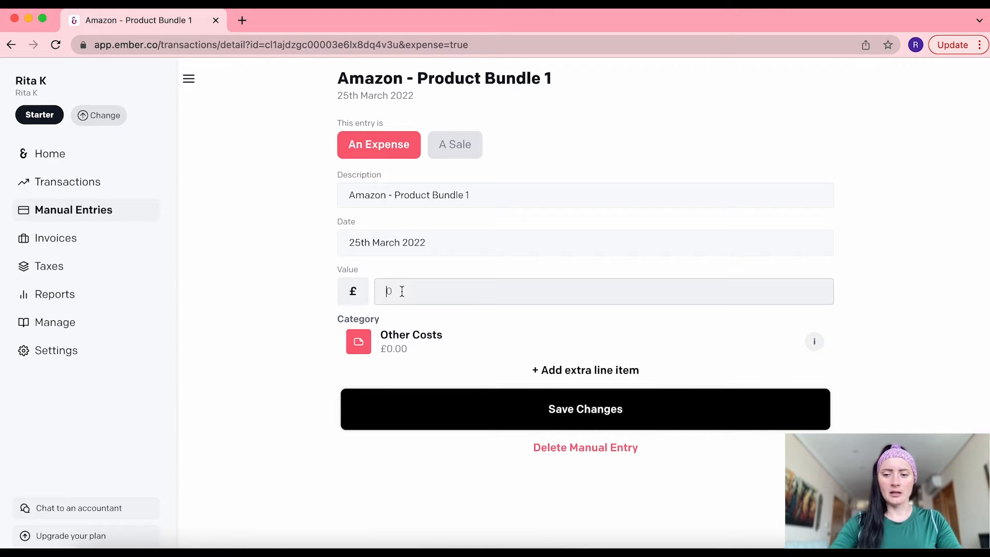
type("1000")
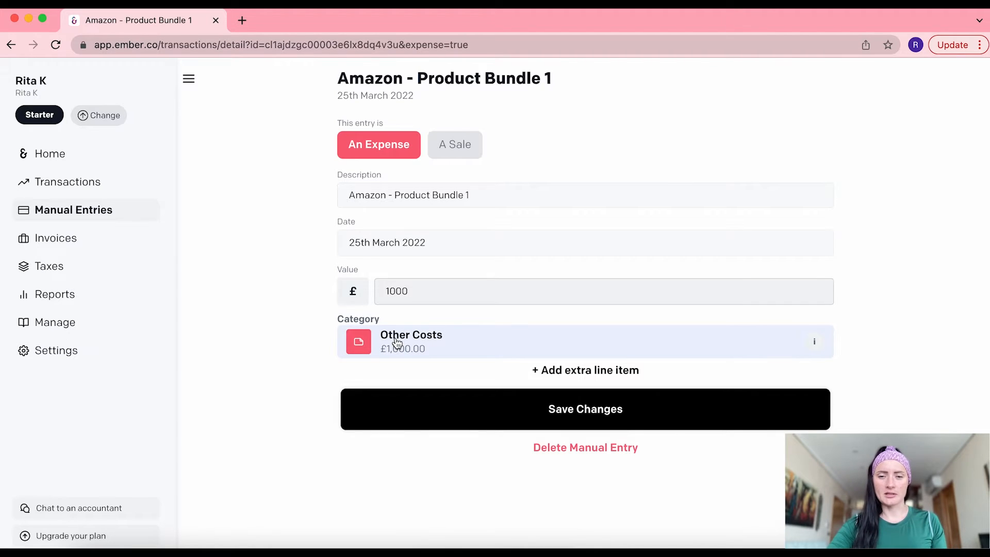
left_click(398, 342)
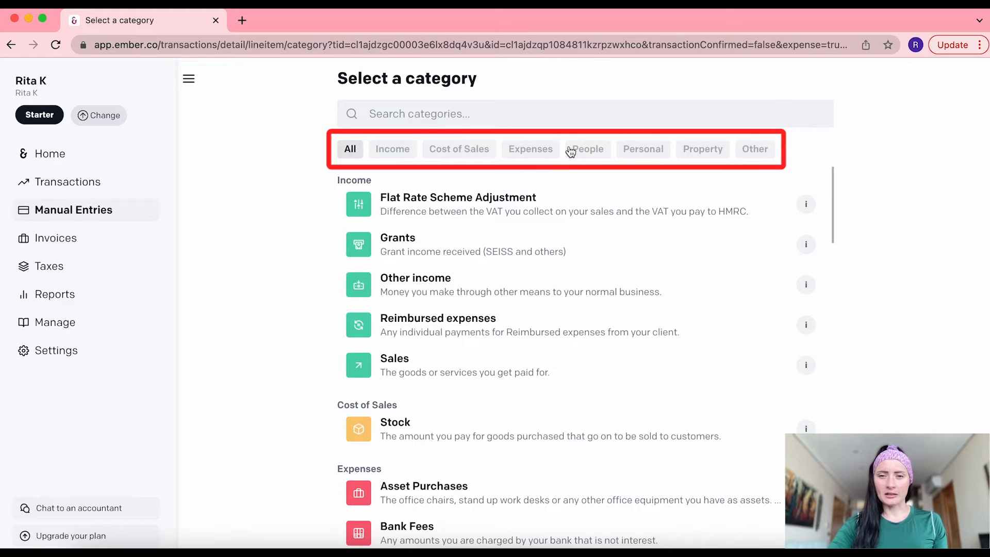
Browse the category filters and choose Cost of Sales > Stock for the Amazon expense
left_click(405, 152)
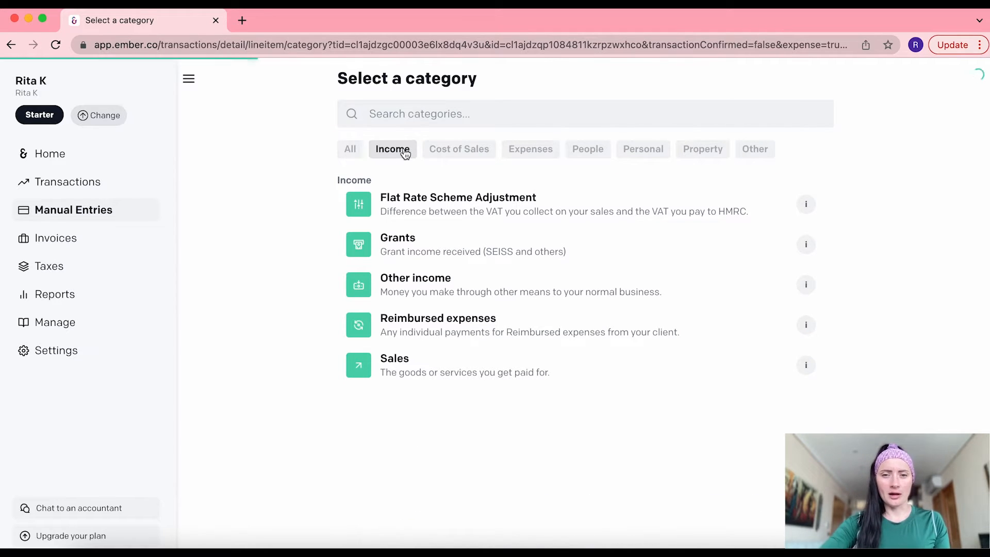
left_click(351, 150)
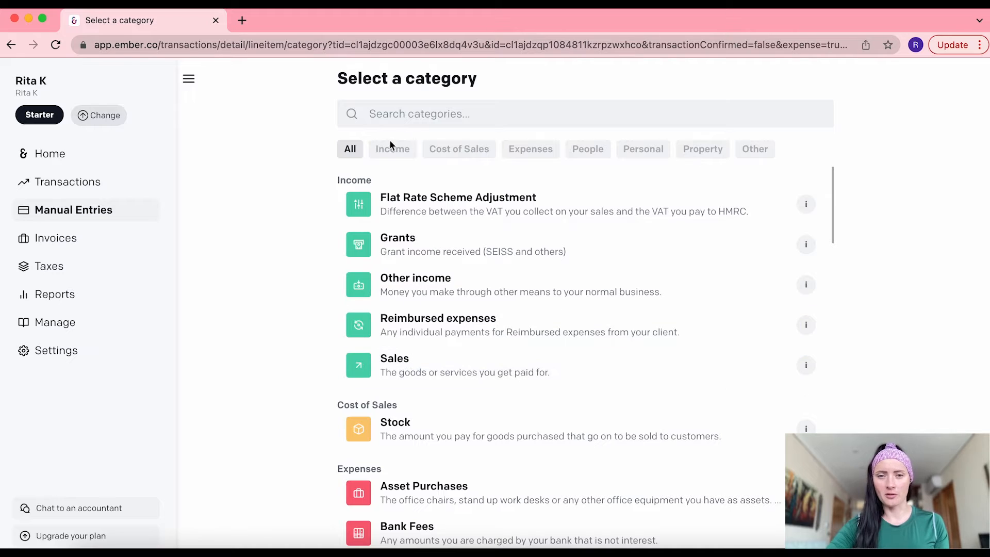
left_click(457, 149)
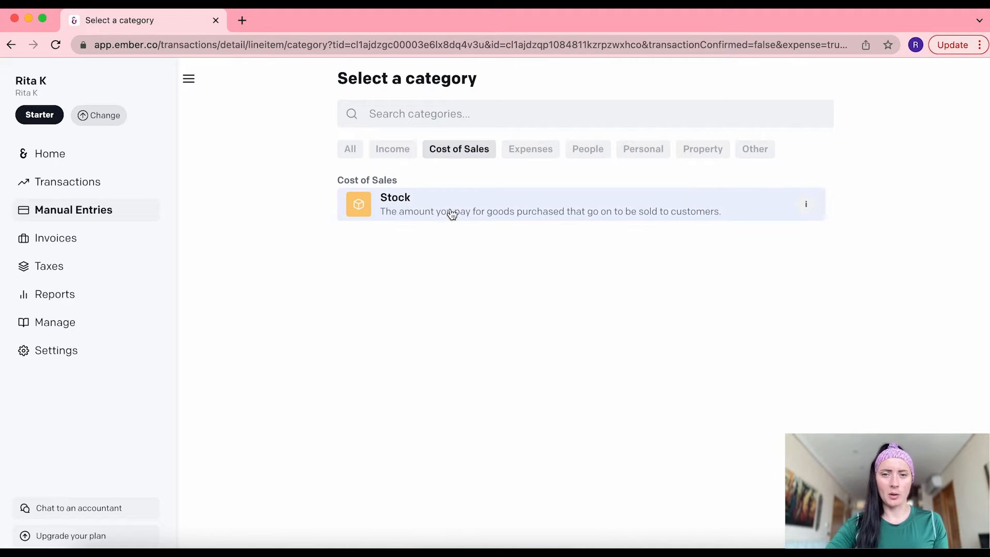
left_click(432, 212)
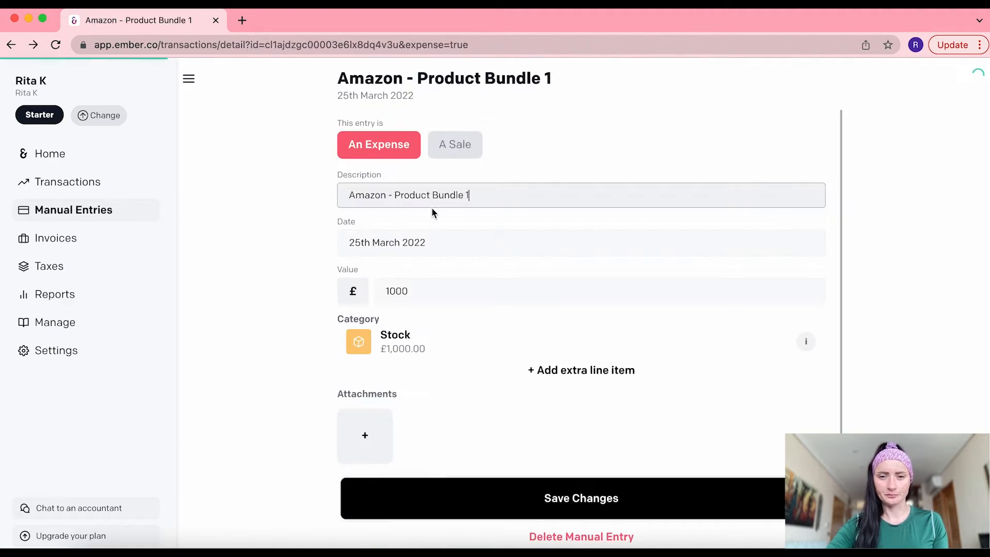
Skip adding an attachment and save the £1,000 Amazon expense
left_click(372, 438)
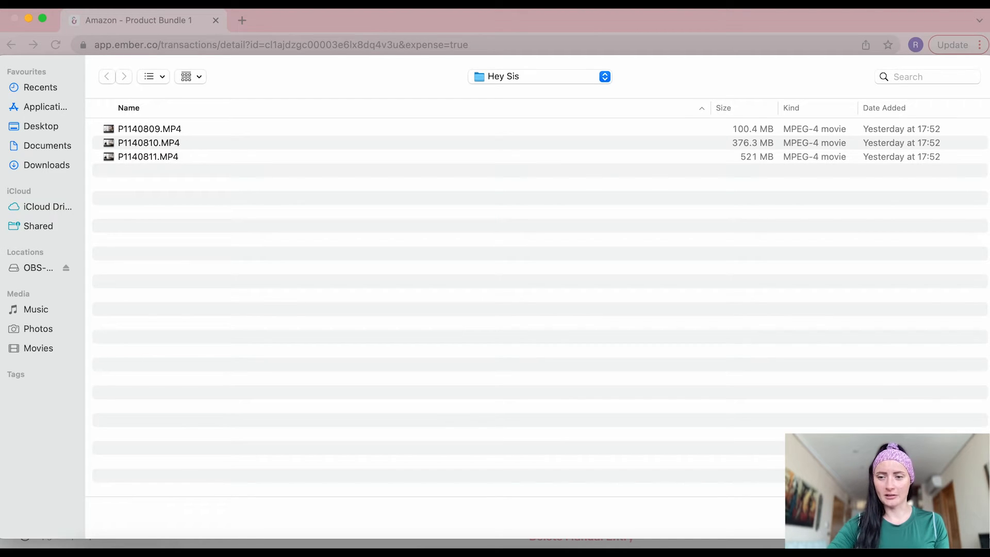
left_click(902, 518)
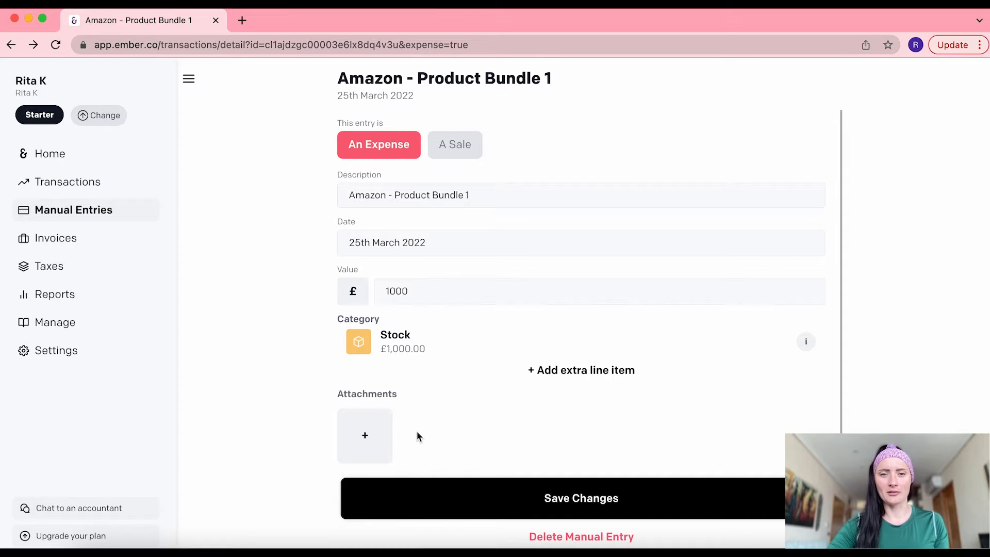
left_click(627, 506)
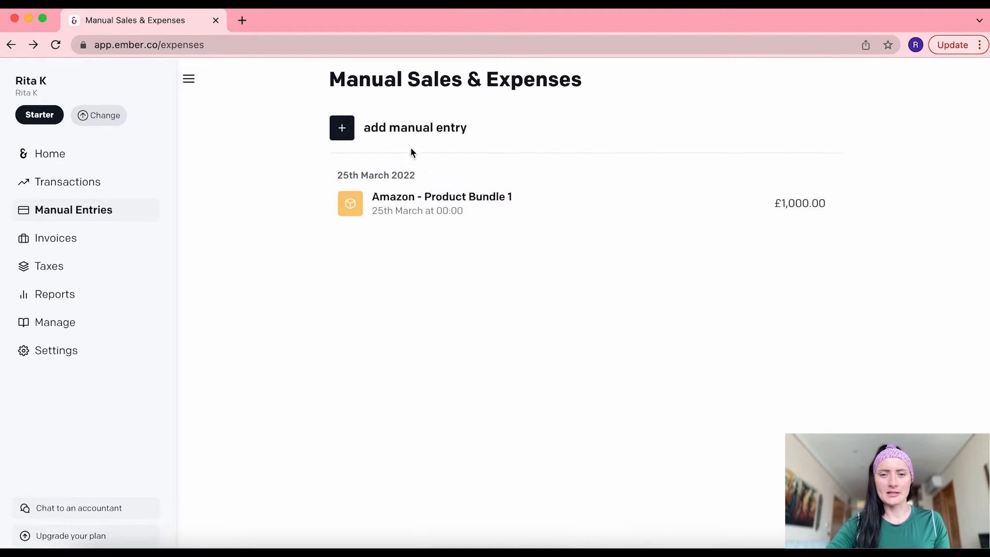
Start a new entry 'BeFit - Product Bundle 2' dated 27th March 2022 for 890.50
left_click(385, 130)
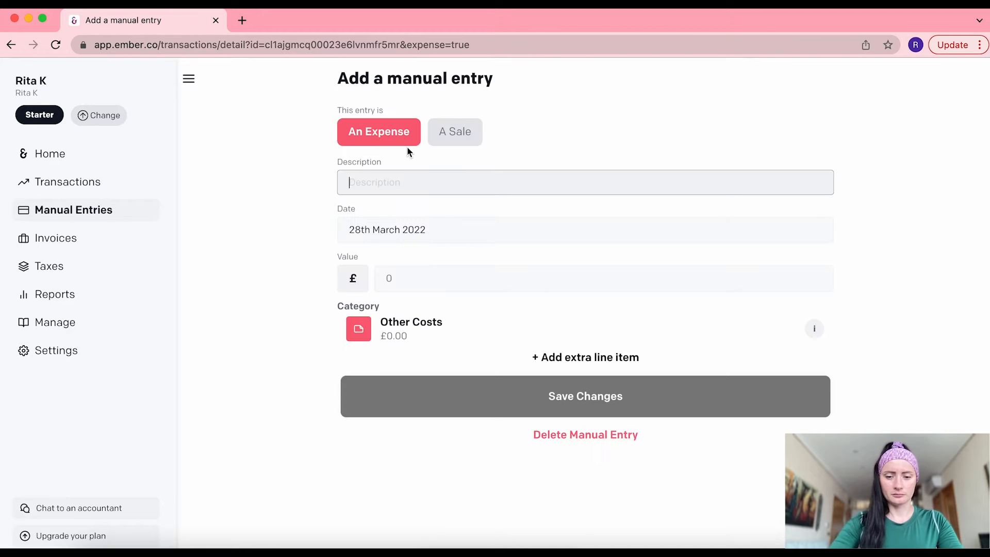
type("BeFit - Produ")
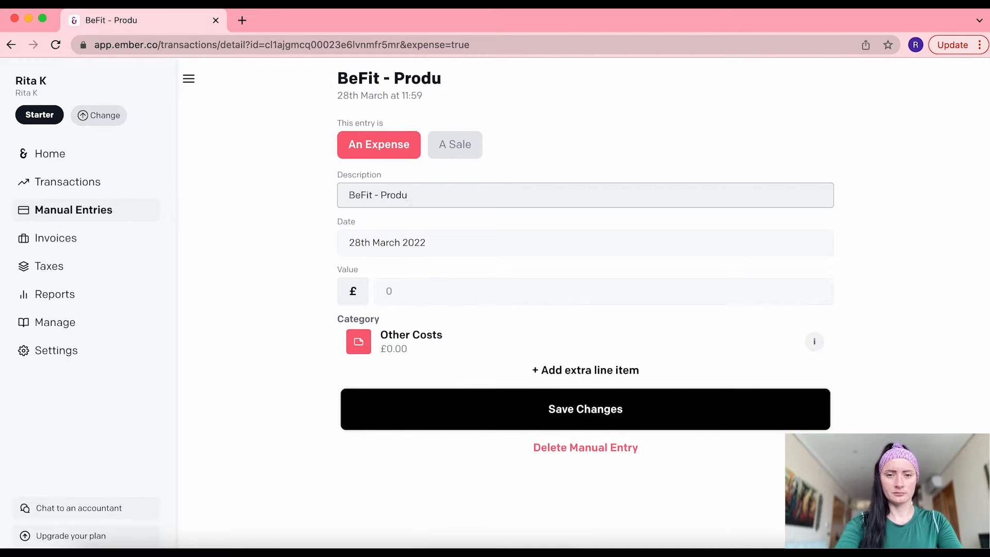
type("ct Bundle 2")
left_click(419, 245)
left_click(372, 447)
left_click(405, 285)
type("890.50")
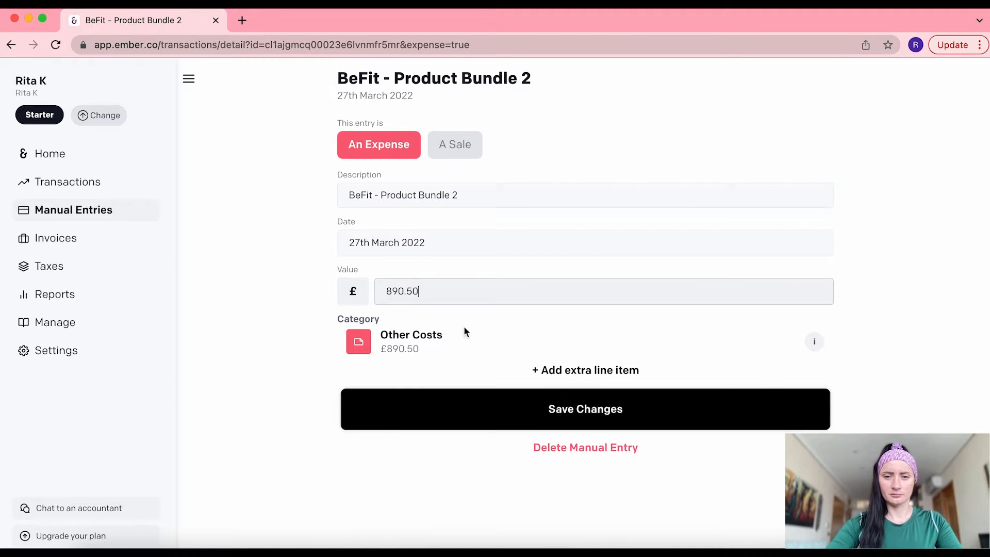
Categorise the BeFit expense as Cost of Sales > Stock, save it, and begin another entry
left_click(464, 332)
left_click(459, 149)
left_click(417, 206)
left_click(590, 499)
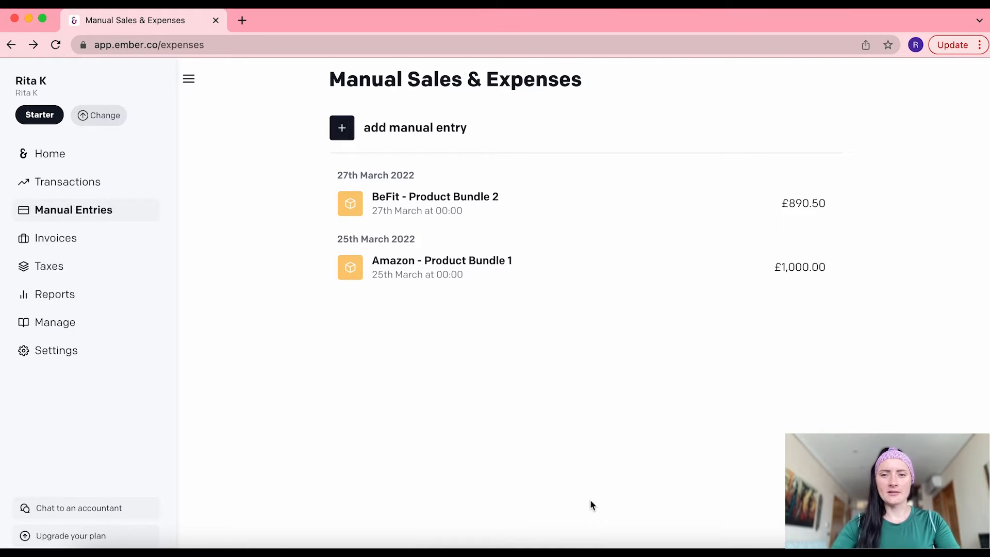
left_click(405, 134)
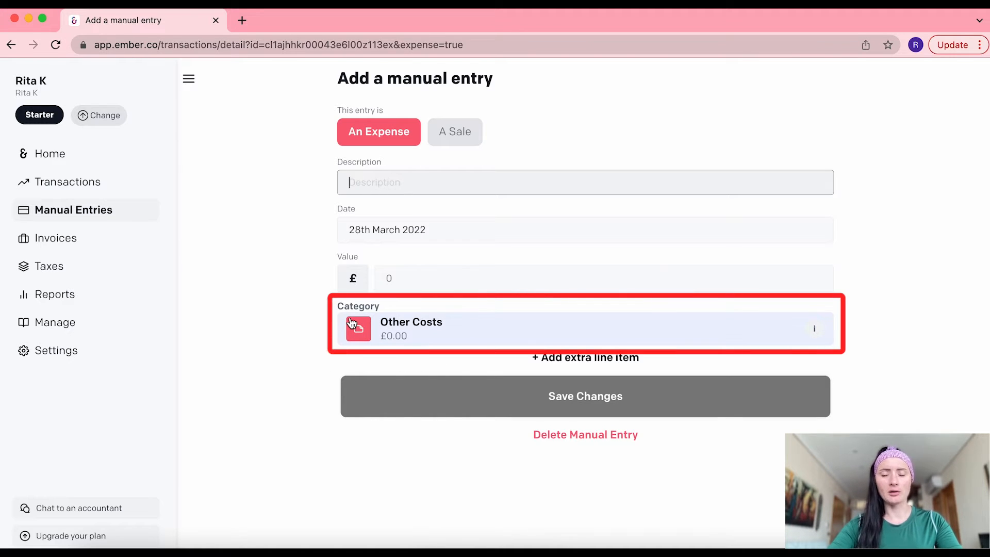
Describe the new expense as 'Phone Bill - Mar'22' and enter its amount
type("Phone")
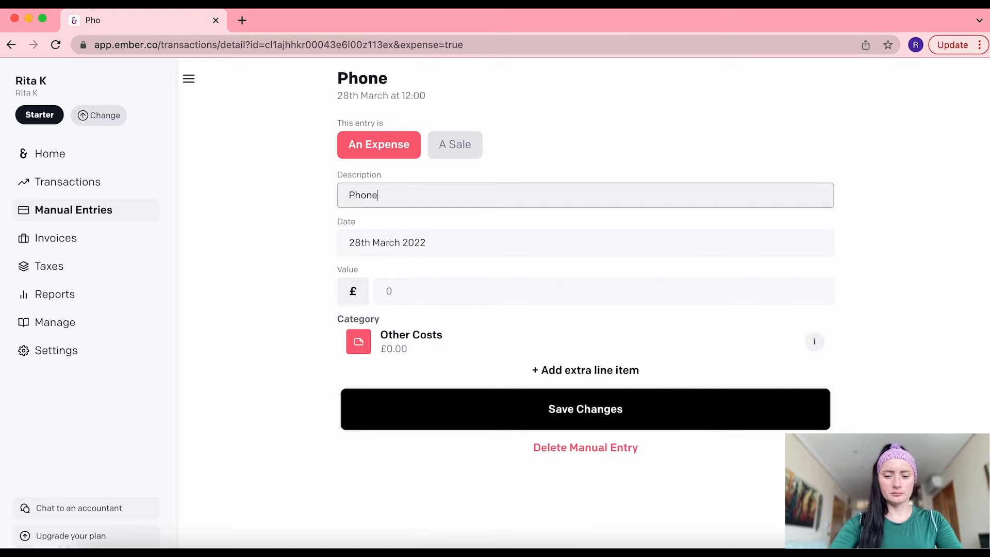
type(" Bill - Mar'22")
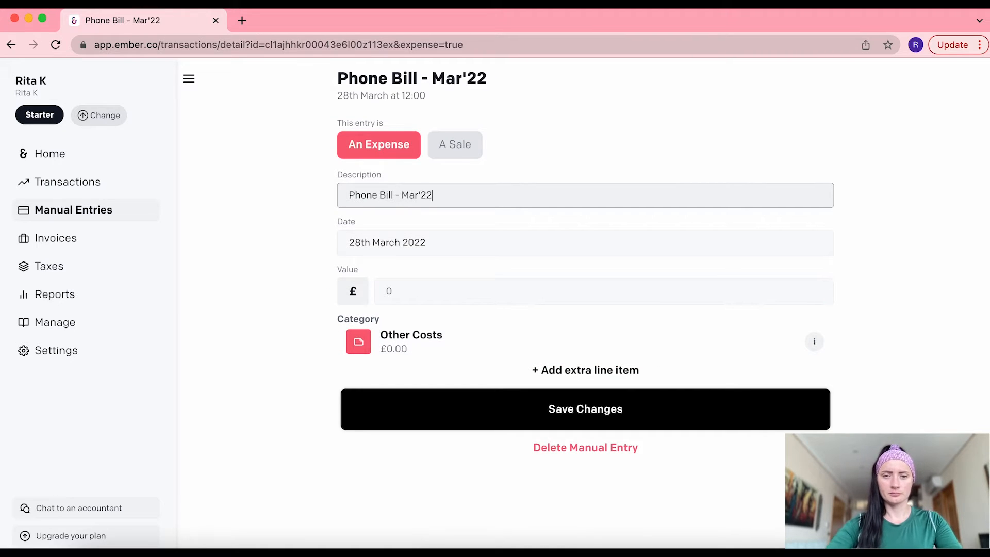
left_click(408, 292)
type("20")
File the phone bill under Expenses > Phone & Internet and save it
left_click(419, 342)
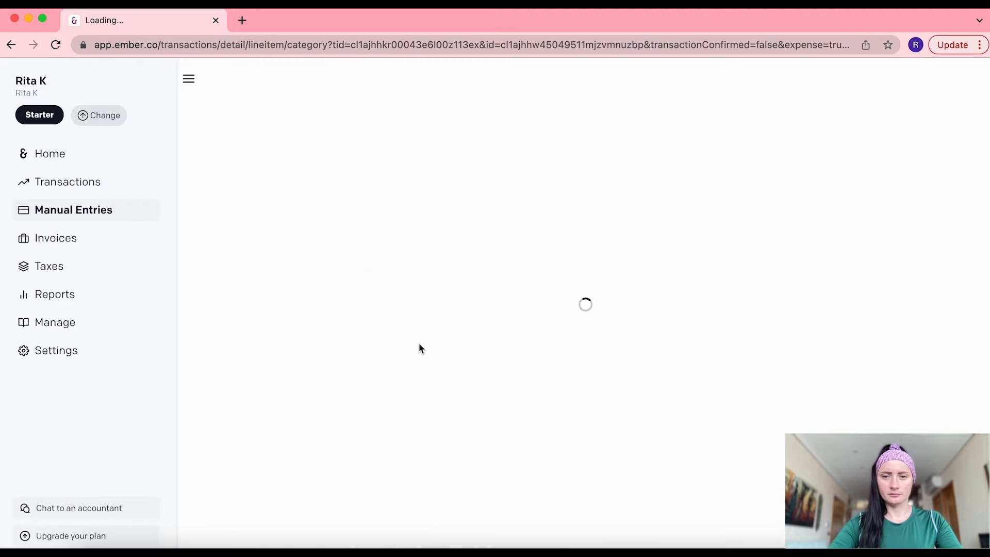
left_click(532, 149)
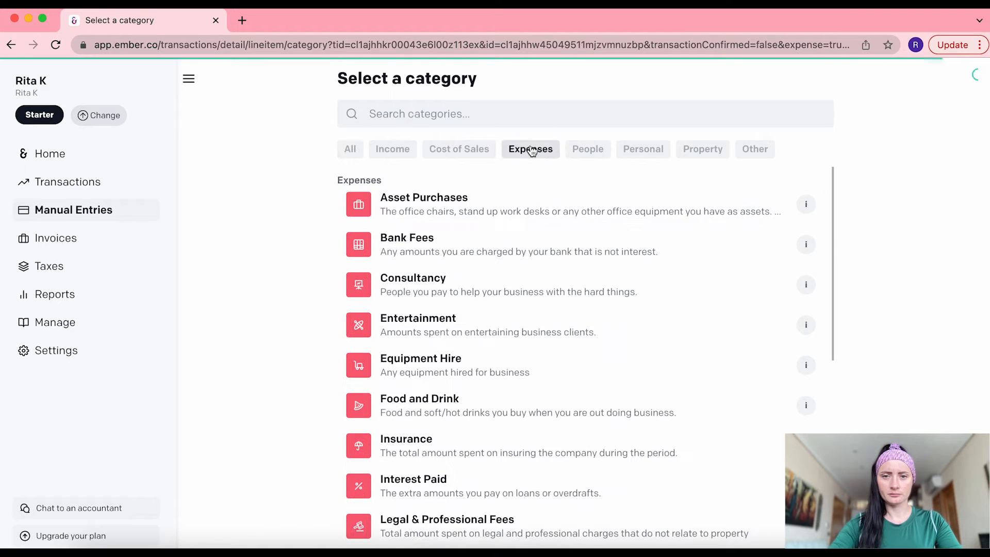
scroll(548, 249, "down", 3)
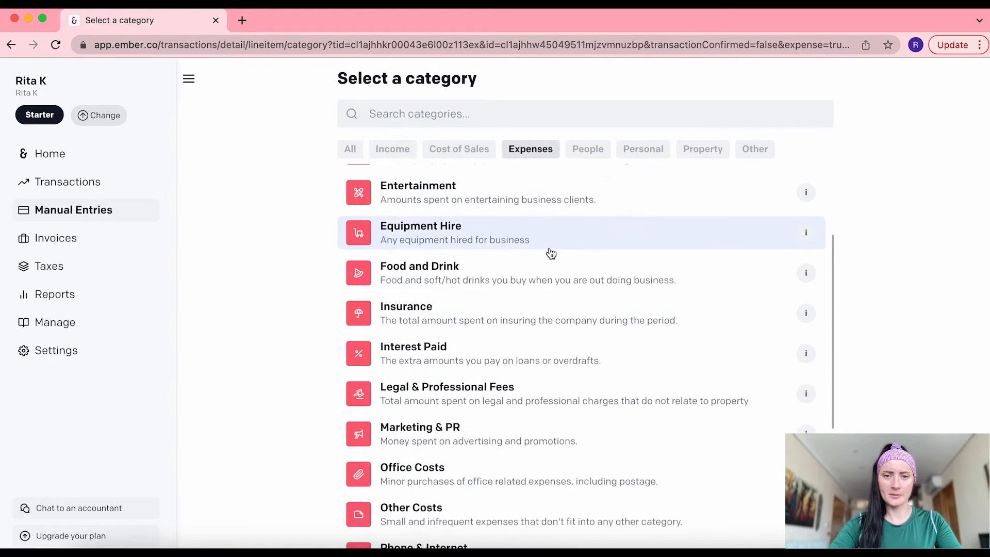
scroll(551, 252, "down", 3)
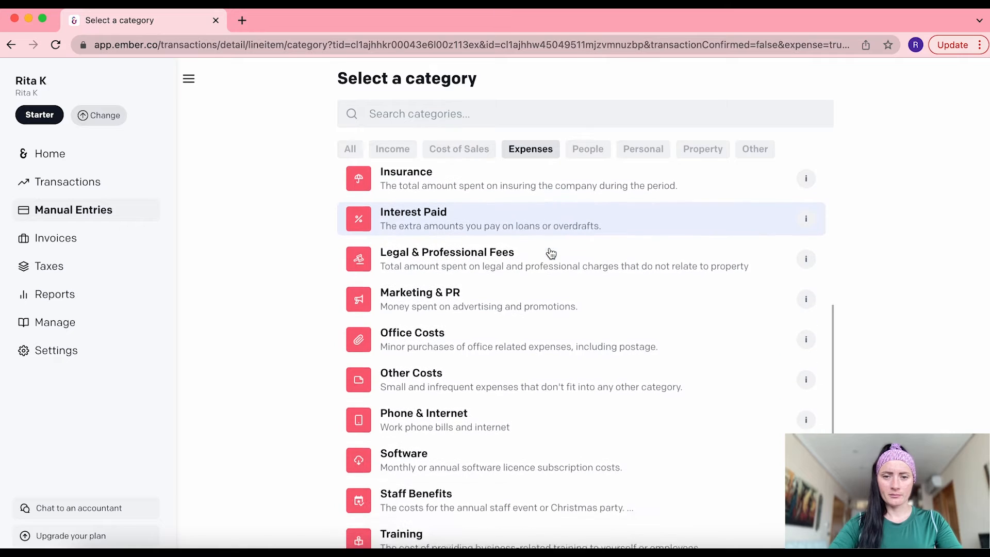
scroll(551, 253, "down", 1)
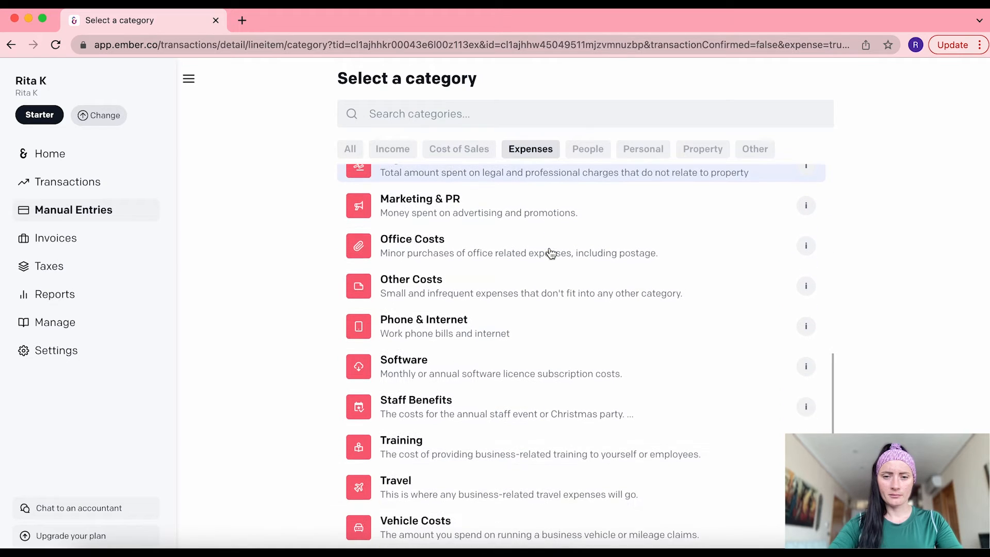
left_click(462, 331)
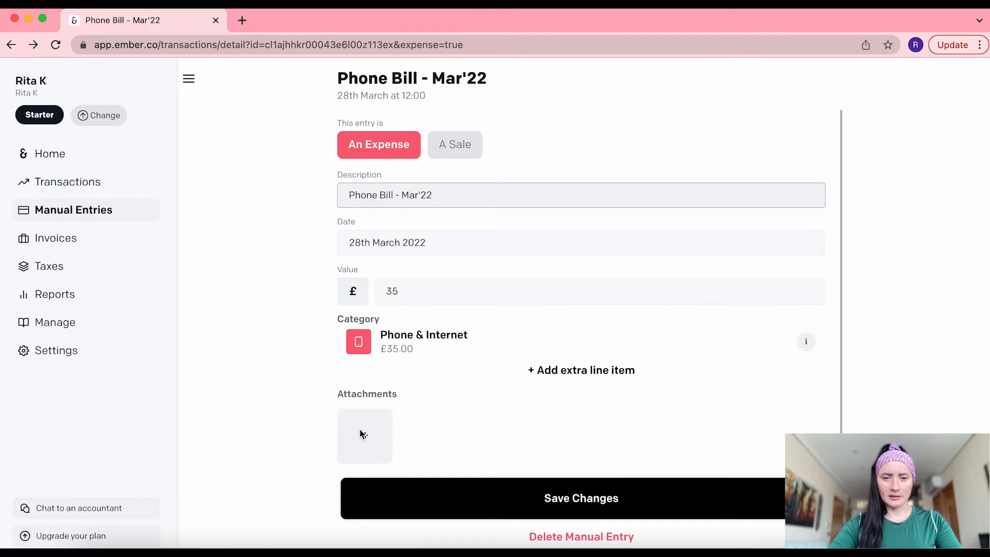
left_click(598, 500)
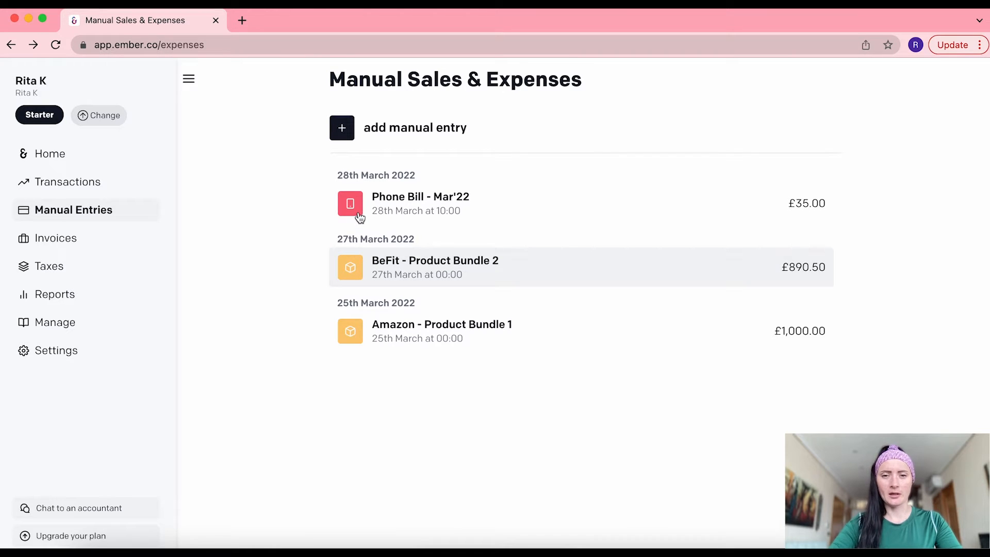
Begin a new manual entry marked as A Sale under the Sales category
left_click(378, 128)
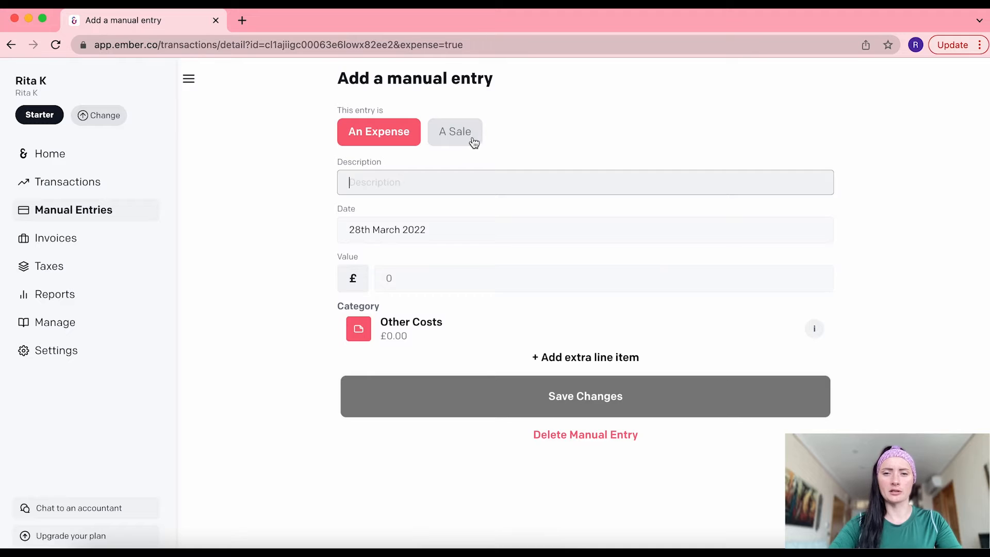
left_click(469, 133)
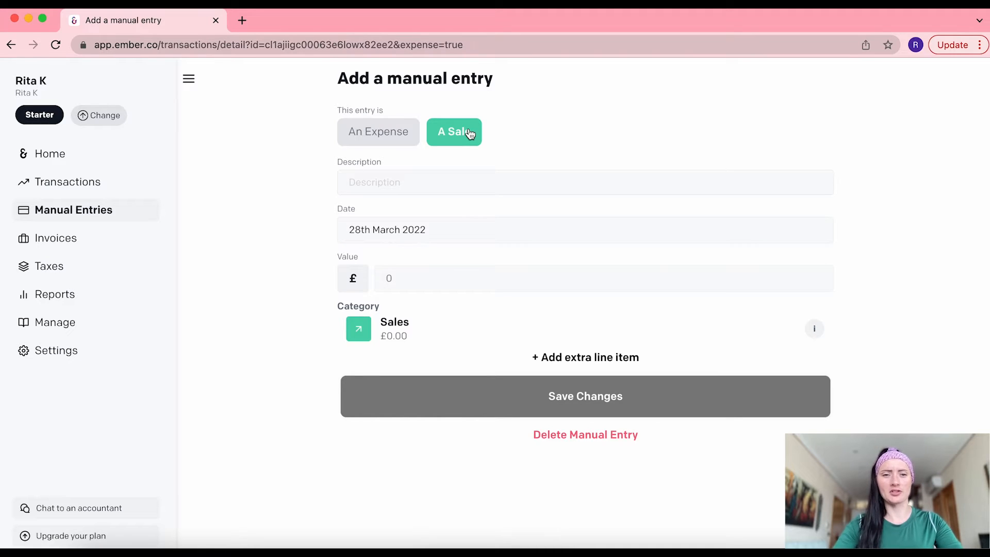
left_click(430, 182)
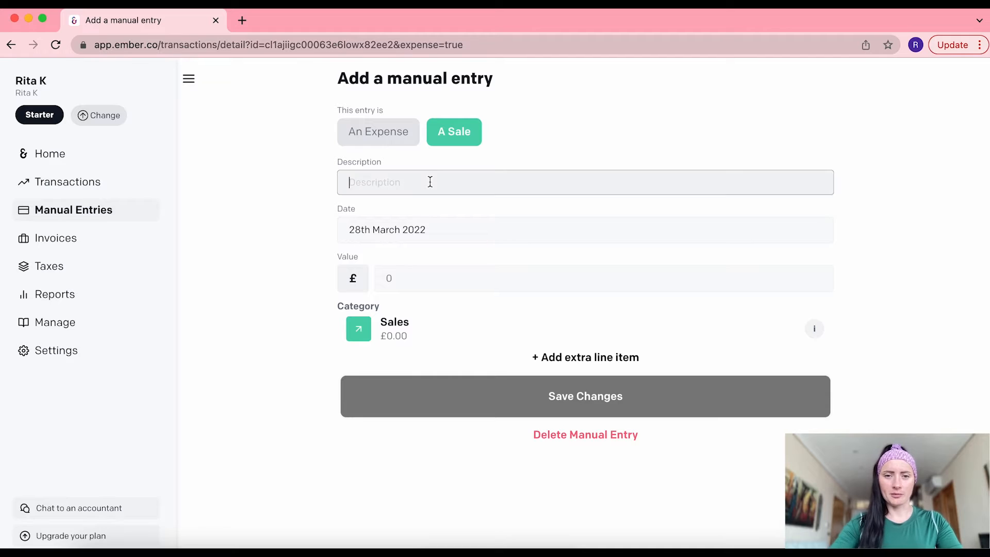
Describe the sale with the customer's name and 'Product 1', dated 25th March, value 55.50
type("John - Product 1")
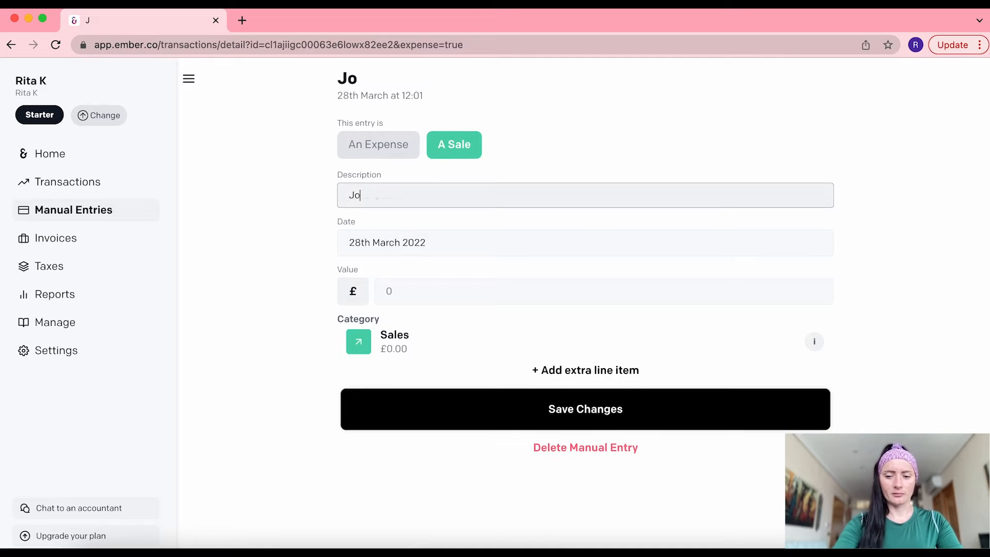
left_click(487, 236)
left_click(504, 416)
left_click(407, 290)
type("55.50")
Keep the sale under Income > Sales and save the entry
left_click(463, 347)
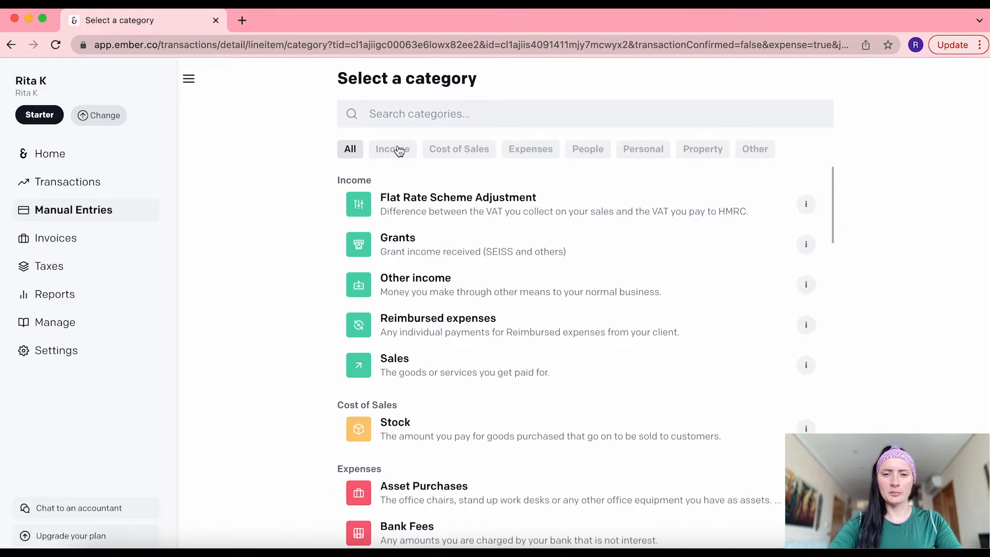
left_click(398, 149)
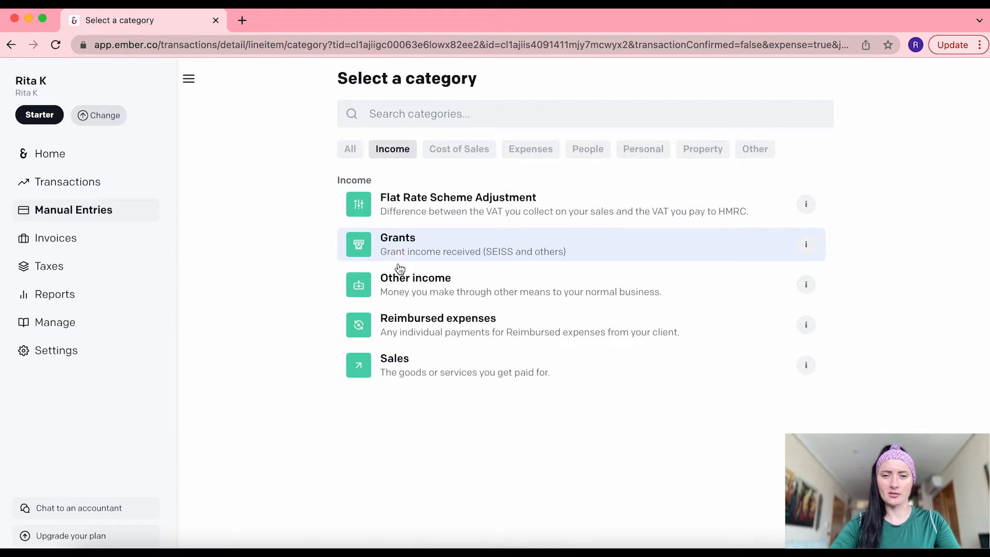
left_click(417, 373)
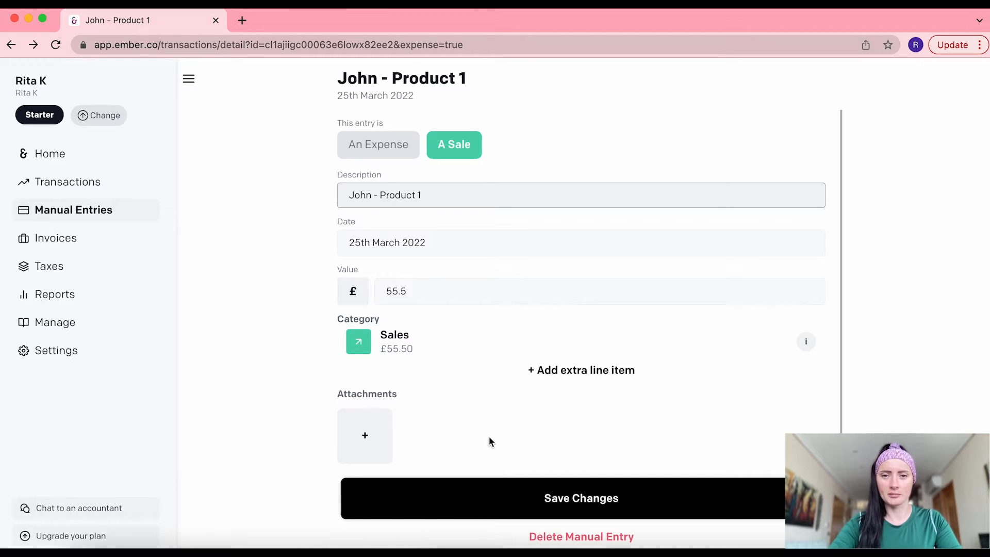
left_click(566, 498)
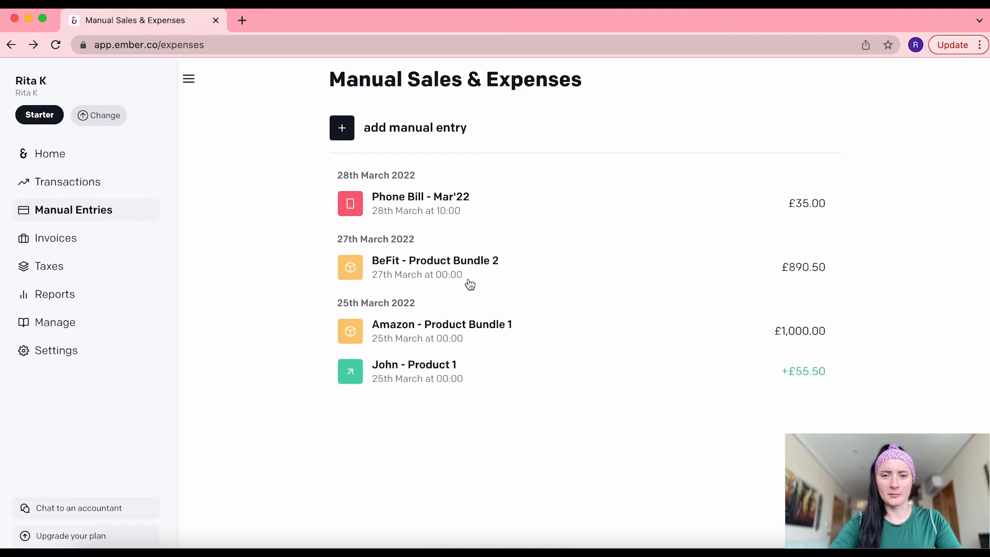
Start a new blank manual entry from the Manual Sales & Expenses list
left_click(422, 132)
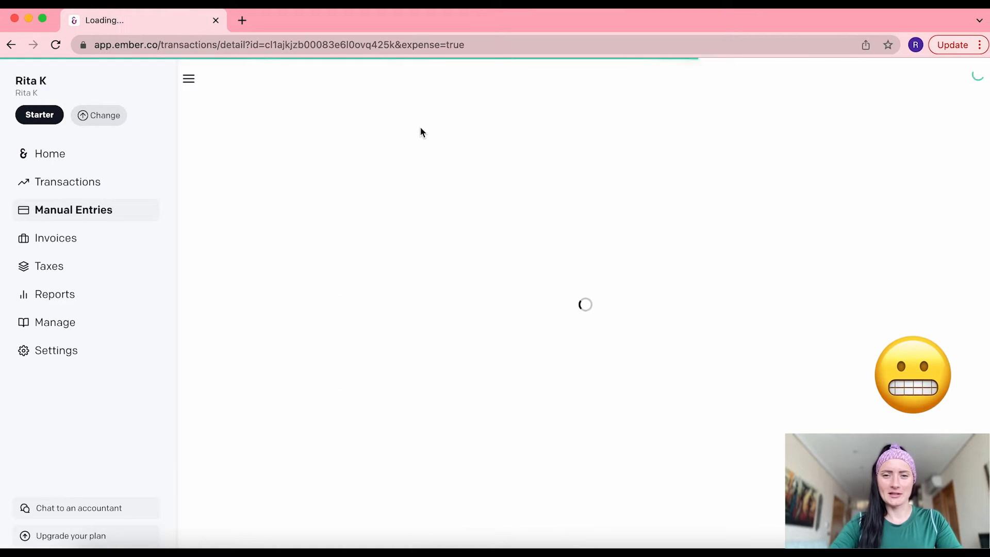
Mark the entry as a sale described 'Grant - Support', dated 25th March 2022, valued £1,200
left_click(464, 133)
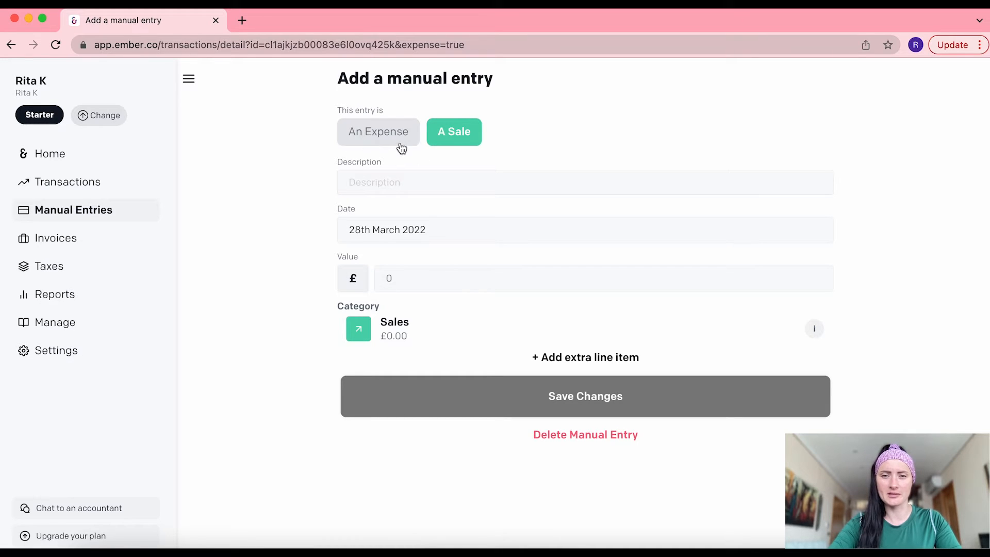
left_click(388, 177)
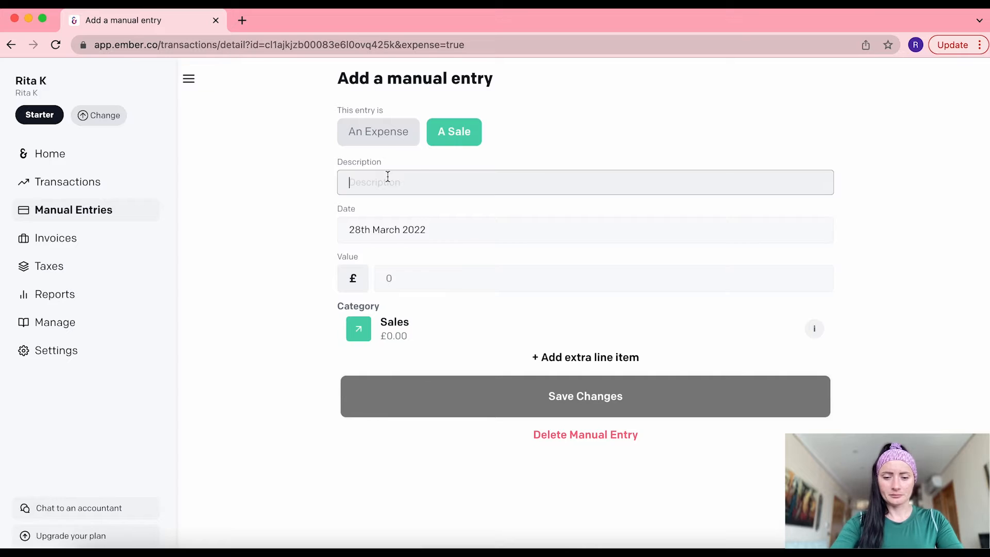
type("Grant - Support")
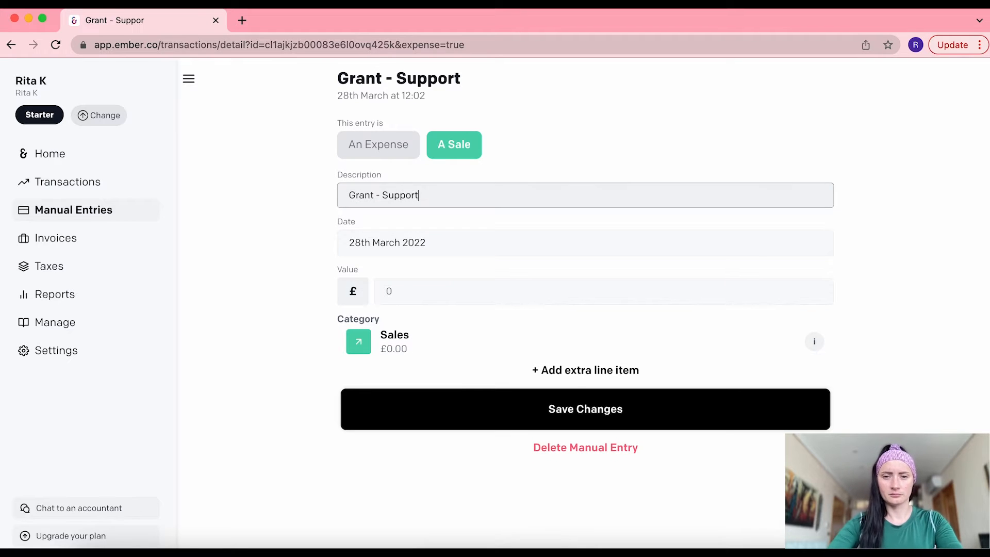
left_click(387, 242)
left_click(504, 413)
left_click(389, 293)
type("1000")
File the entry under the Income > Grants category
left_click(496, 352)
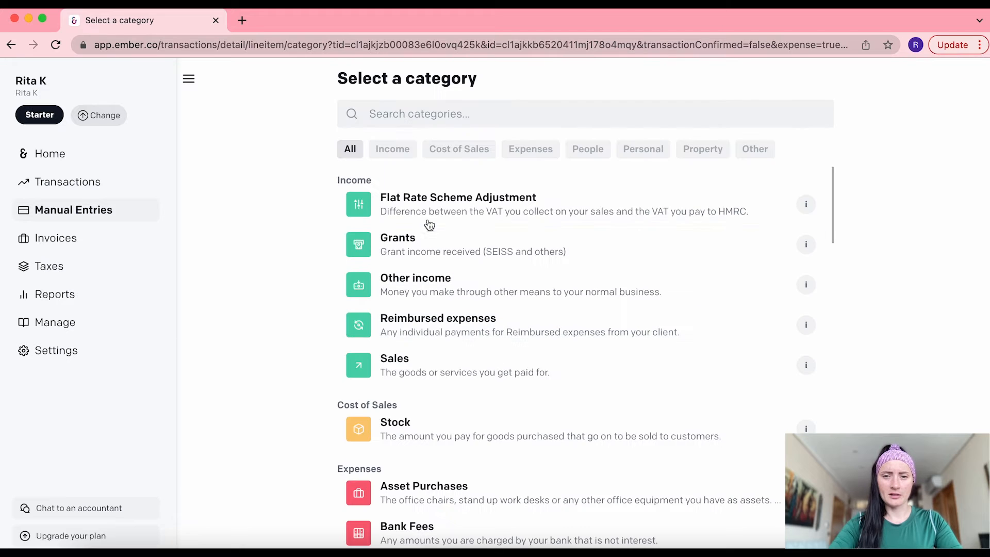
left_click(394, 148)
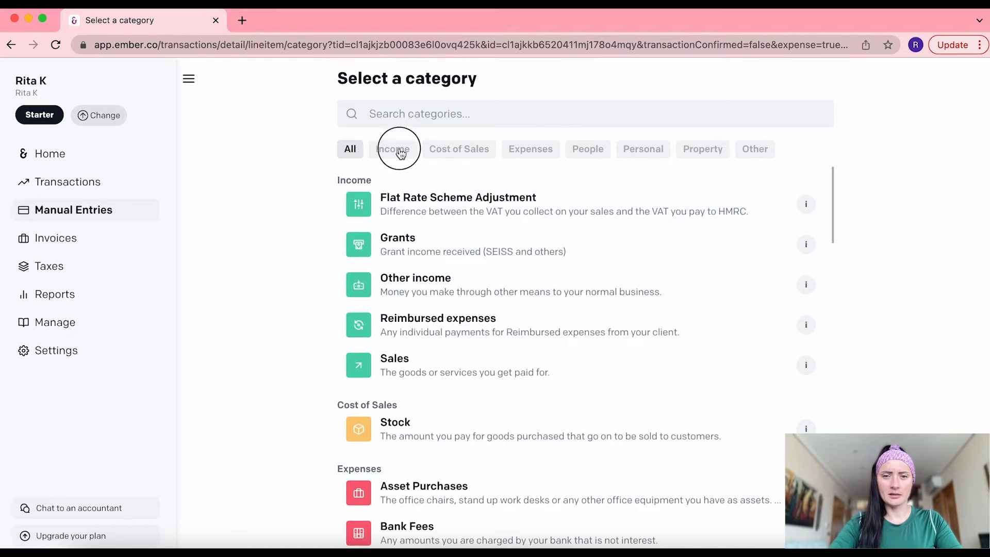
left_click(410, 245)
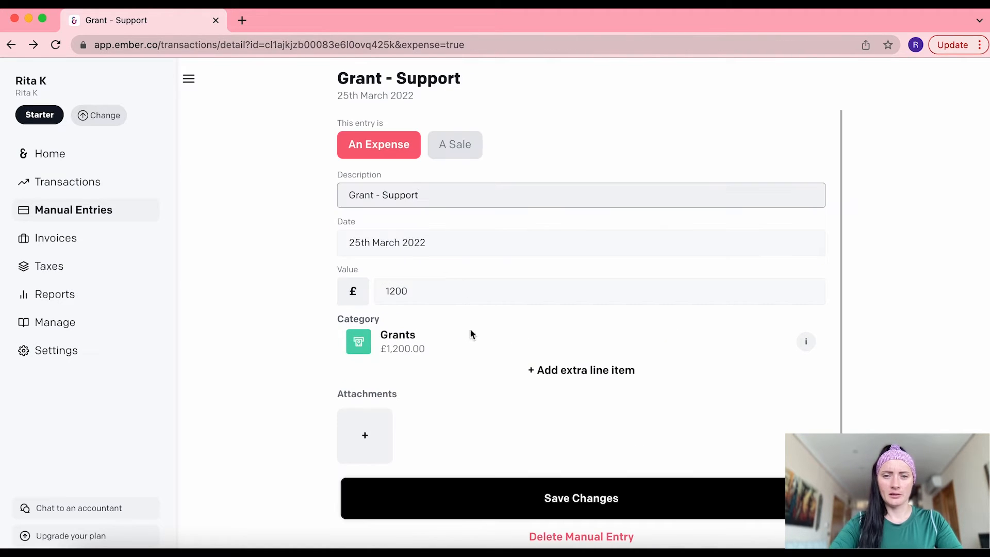
scroll(471, 370, "down", 1)
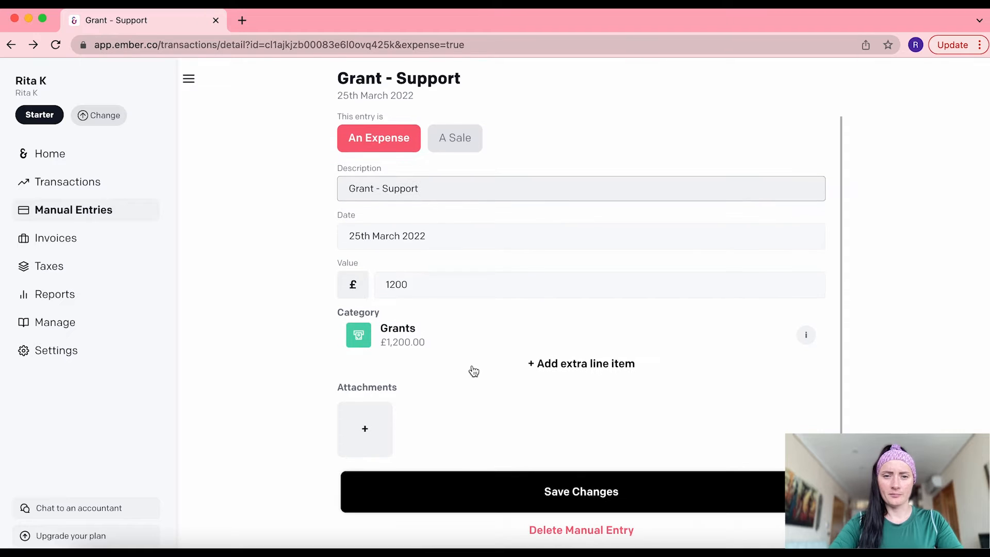
Switch the grant entry to A Sale, reselect Grants, and save it as +£1,200.00 income
left_click(452, 148)
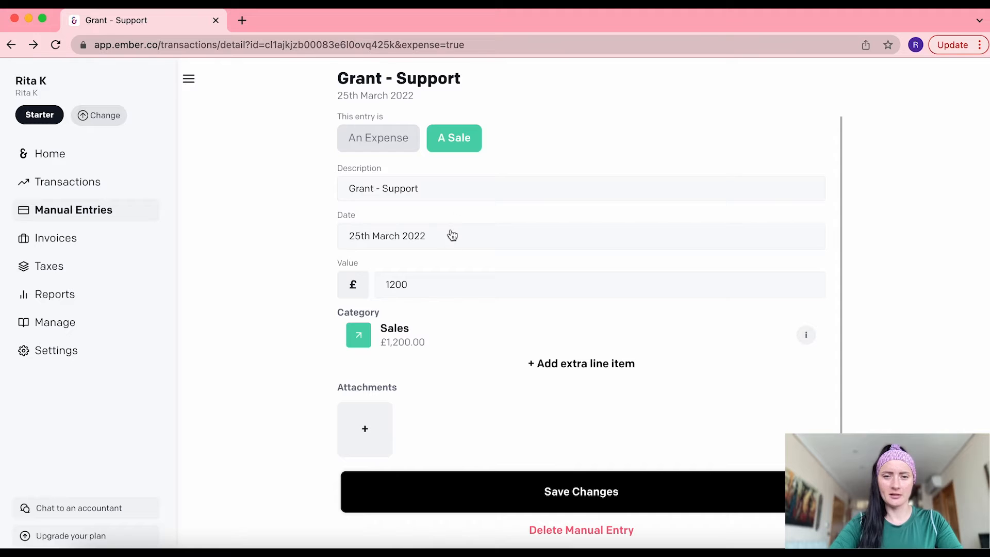
left_click(389, 343)
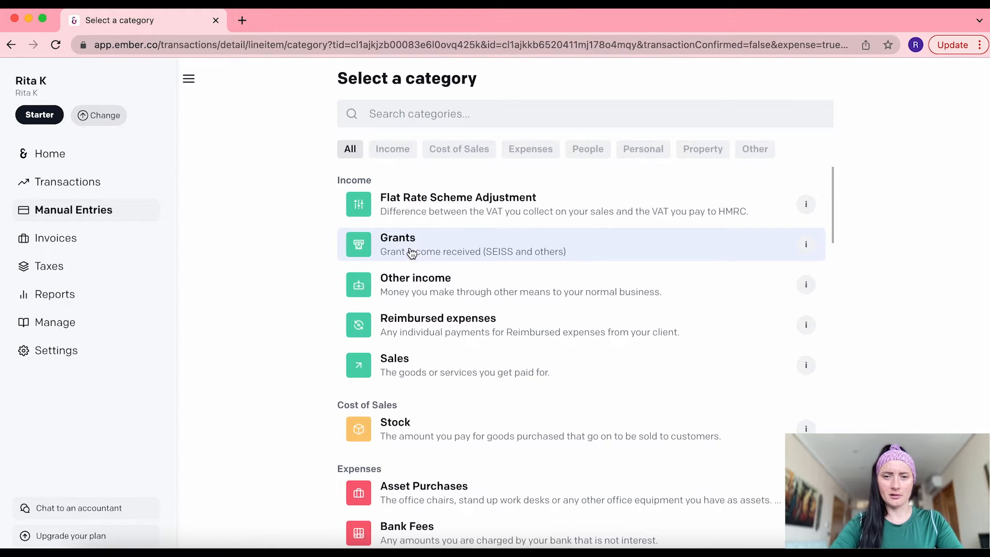
left_click(411, 254)
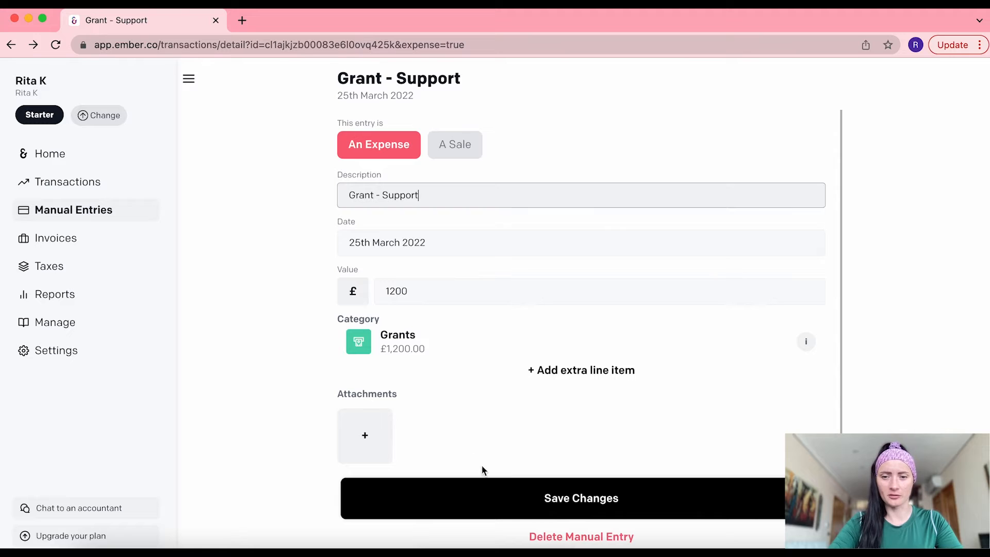
left_click(574, 501)
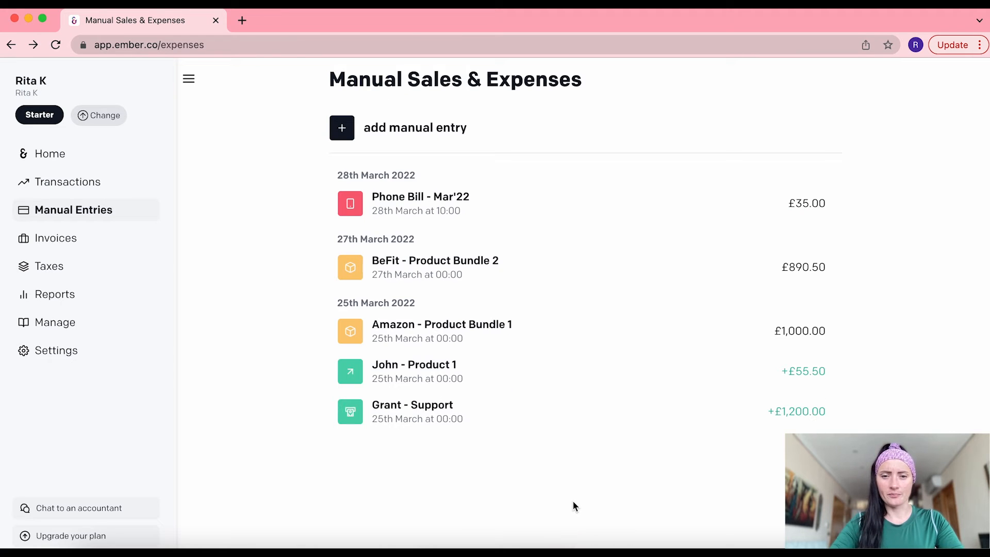
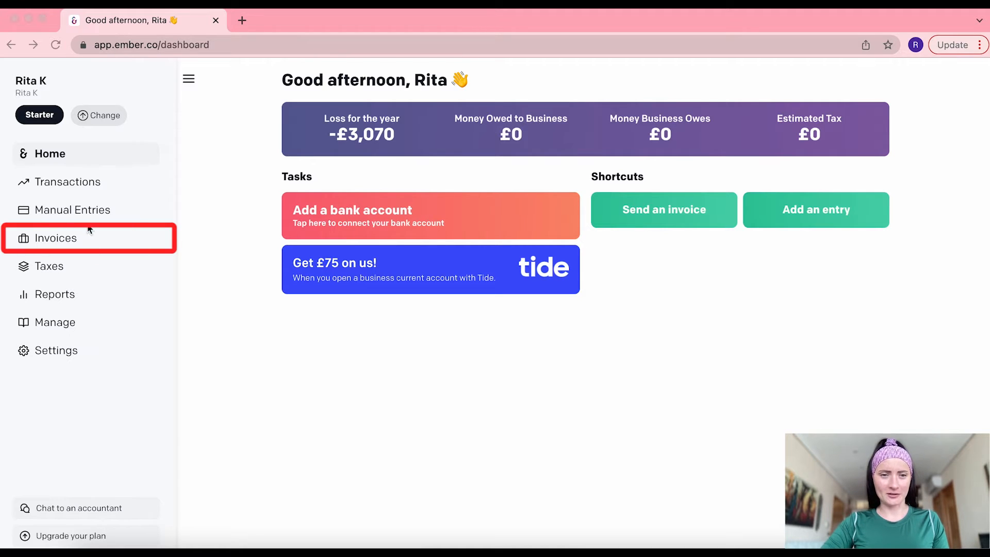
Go from Invoices to the Sales Clients list, which is still empty
left_click(76, 241)
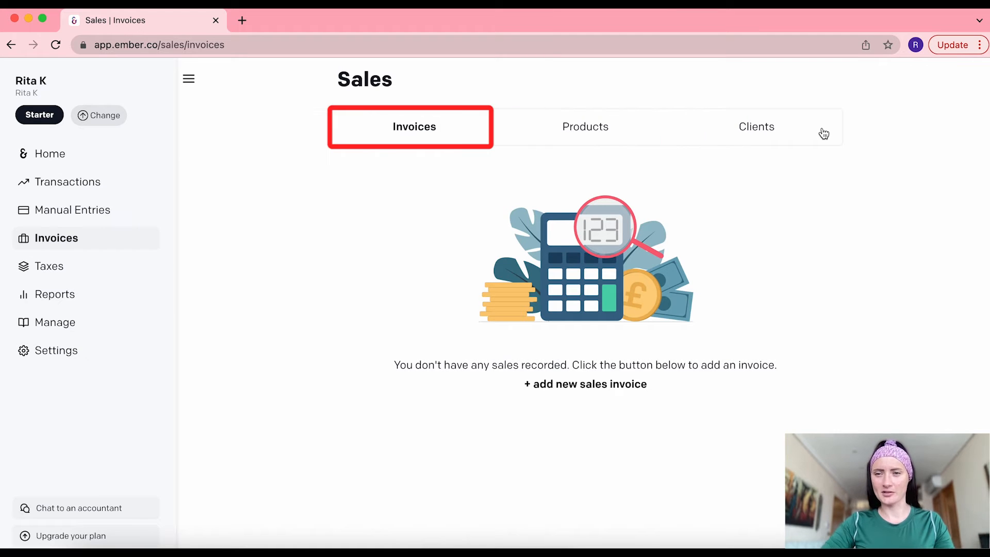
left_click(768, 133)
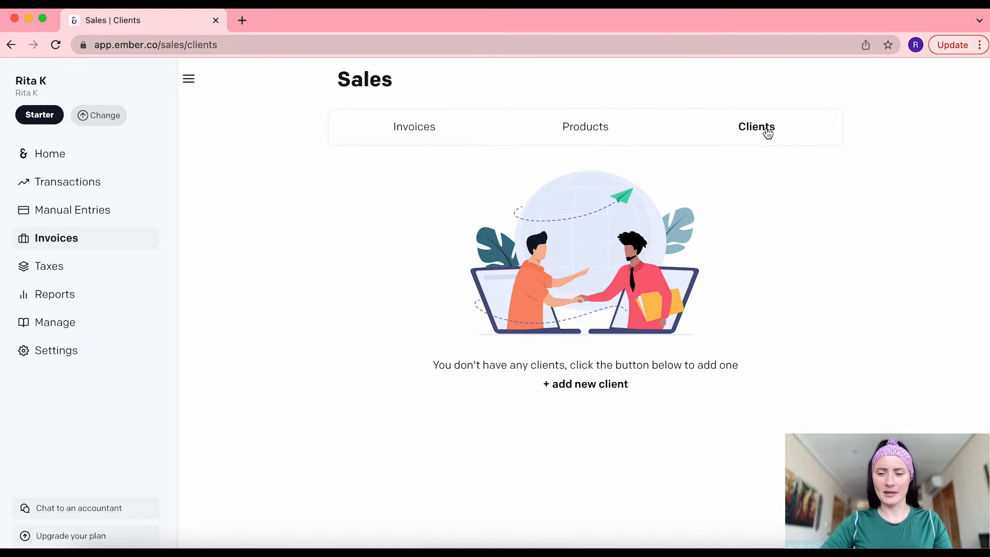
Start a new client and enter their name, e-mail, street, city and postcode
left_click(583, 390)
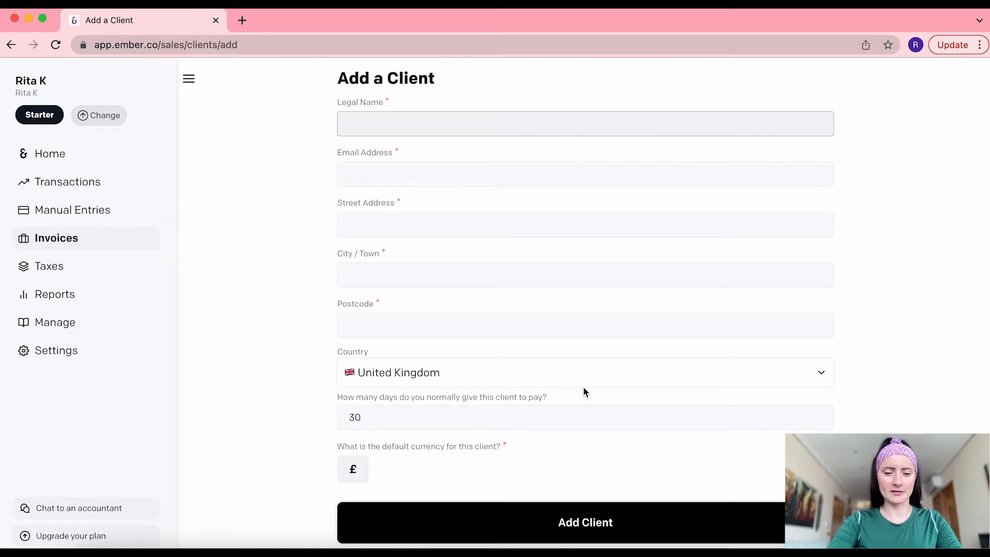
type("Emma")
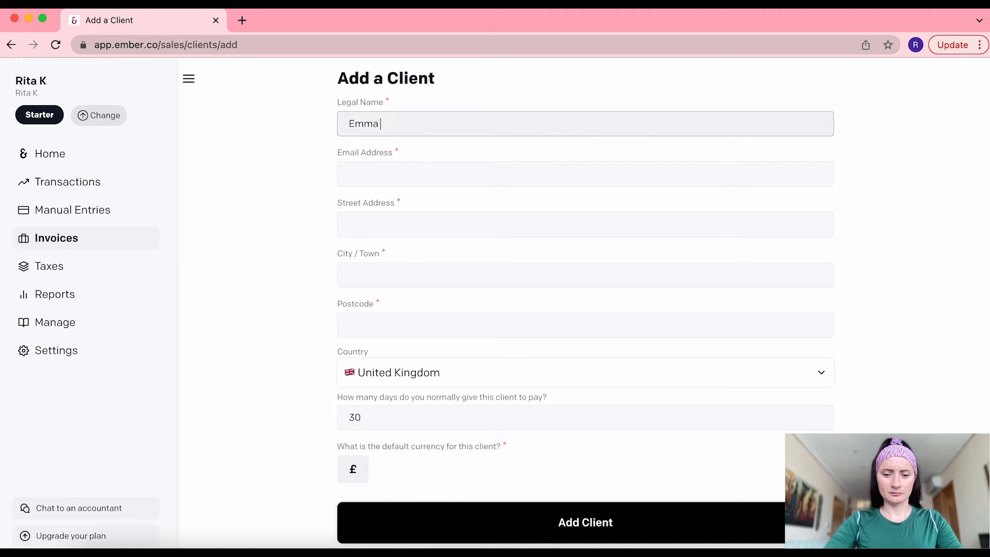
type(" B")
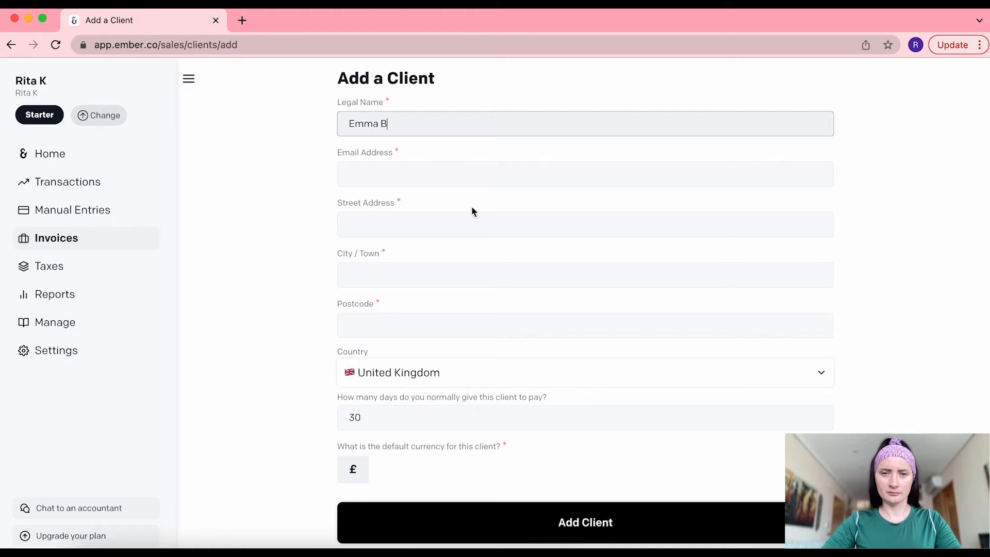
left_click(460, 169)
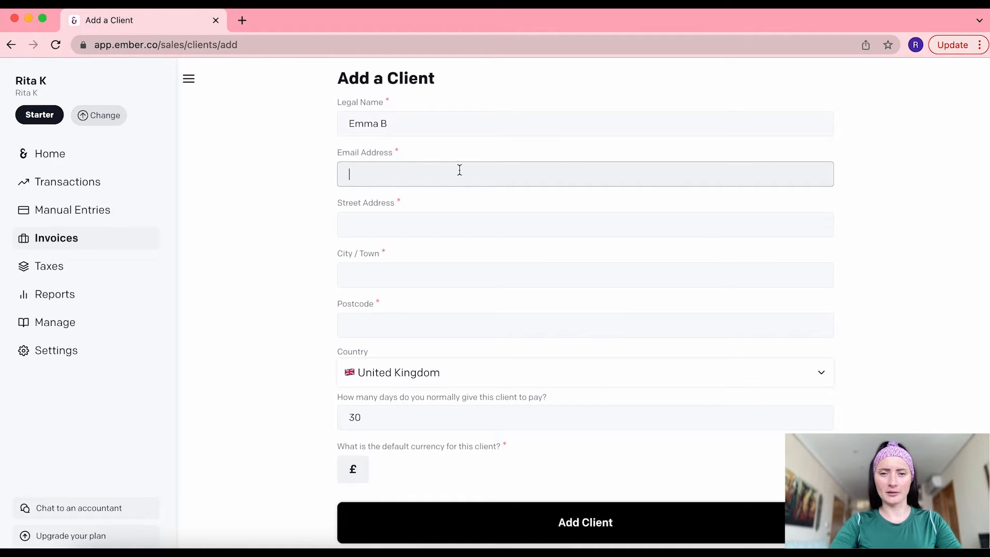
key("super+v")
left_click(448, 223)
type("Test street")
left_click(451, 275)
type("Test")
left_click(449, 320)
type("TT 12 3t")
left_click(362, 329)
key("BackSpace")
Set the client's payment terms to 7 days and try changing the £ currency
left_click_drag(390, 418, 333, 423)
type("7")
left_click(296, 441)
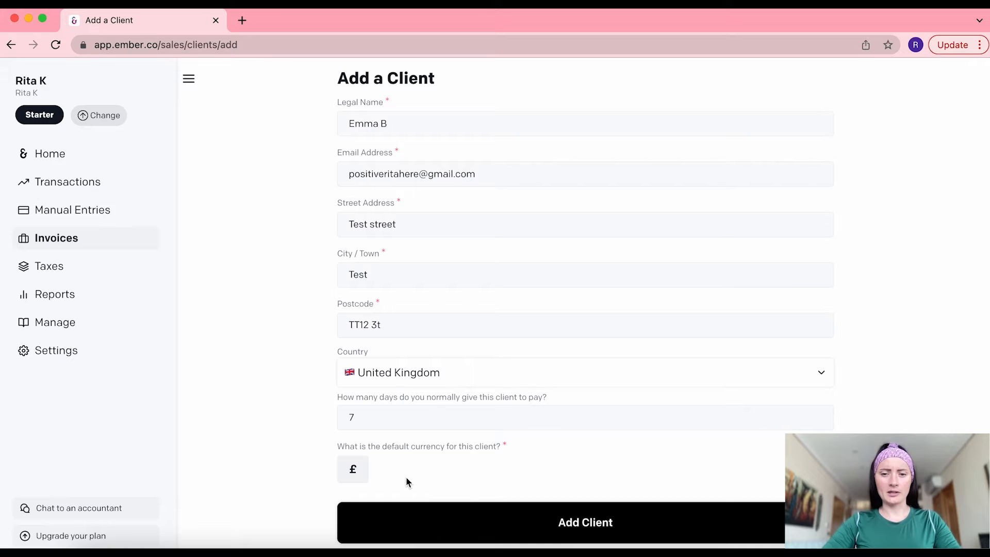
left_click(355, 470)
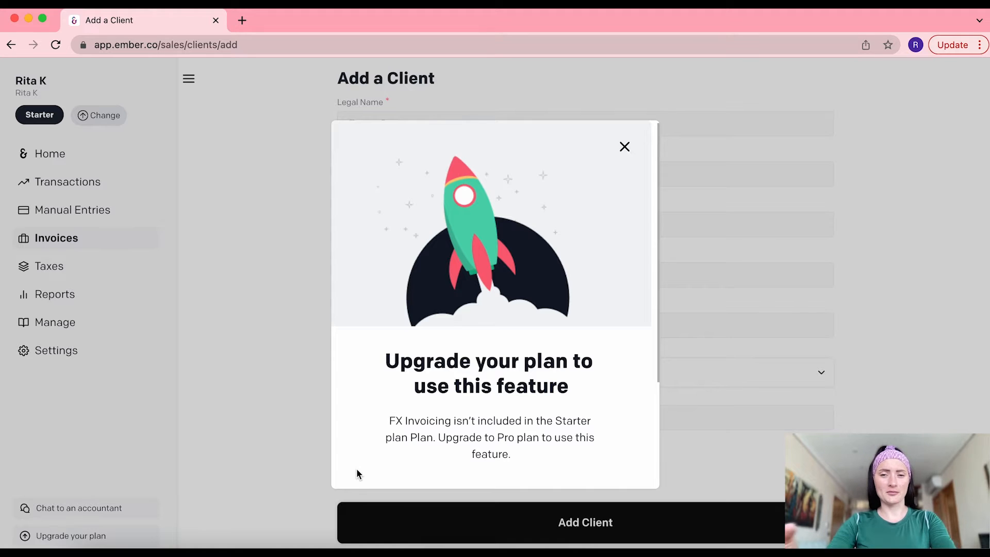
Dismiss the FX Invoicing upgrade prompt and save the new client
left_click(623, 148)
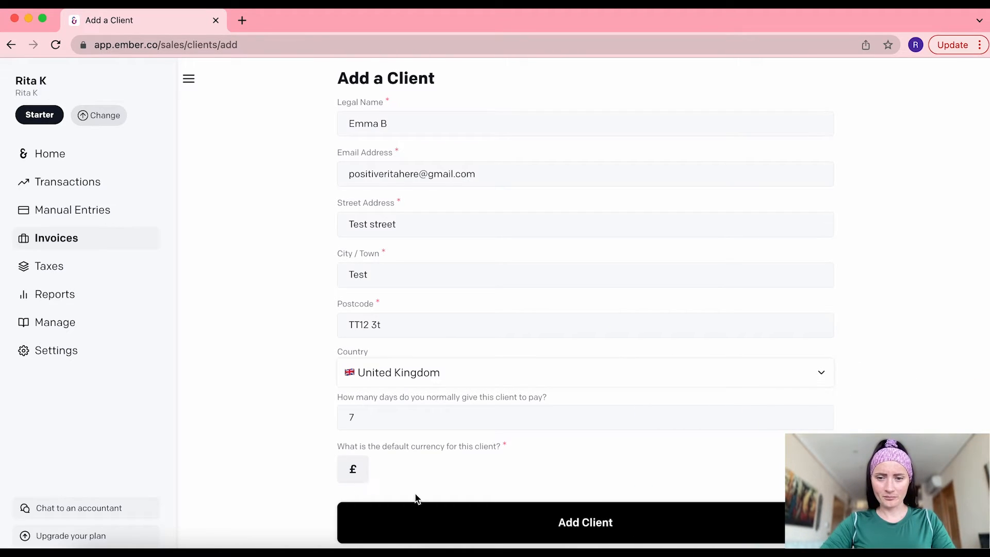
left_click(610, 521)
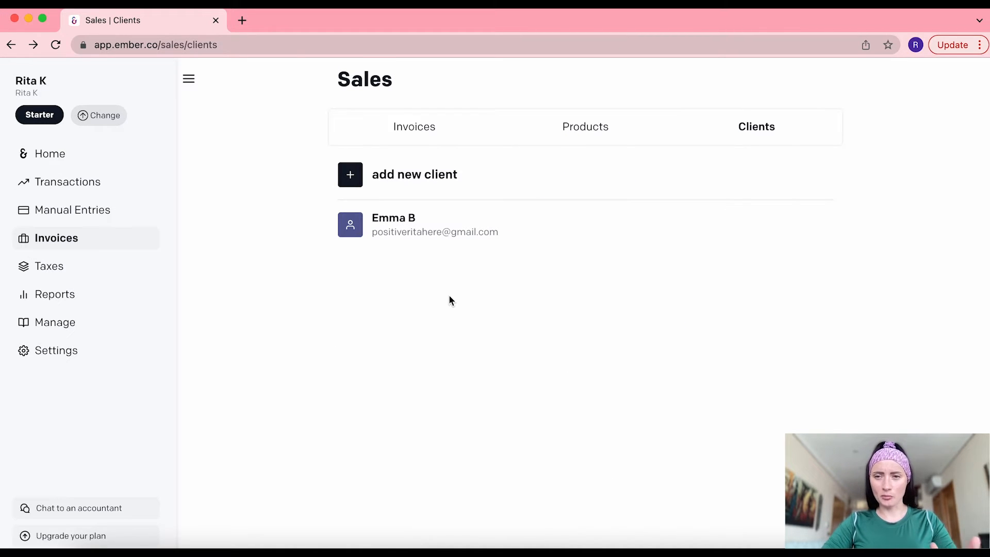
Add On The Go Ltd as a client with its e-mail and address
left_click(438, 175)
type("On The ")
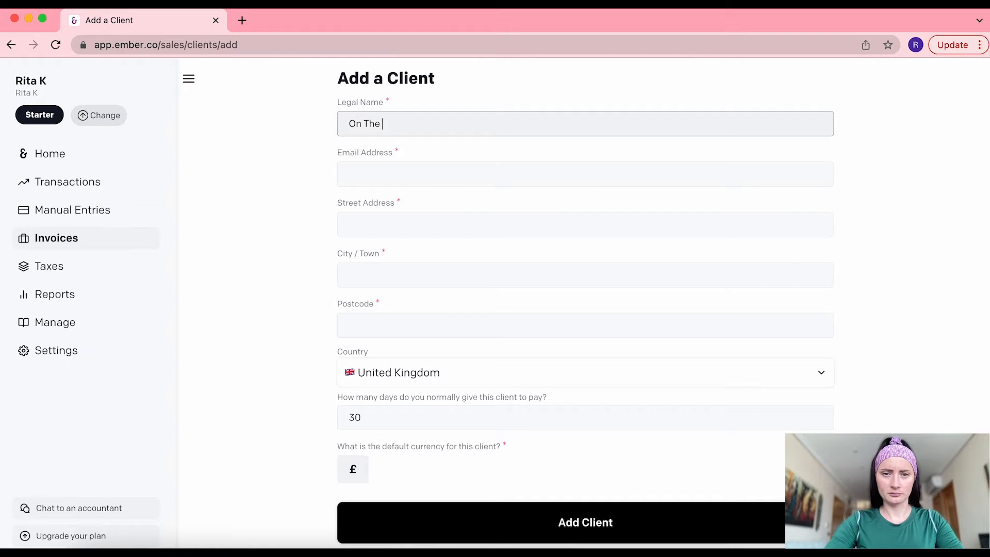
type("Go Ltd")
left_click(416, 171)
left_click(405, 222)
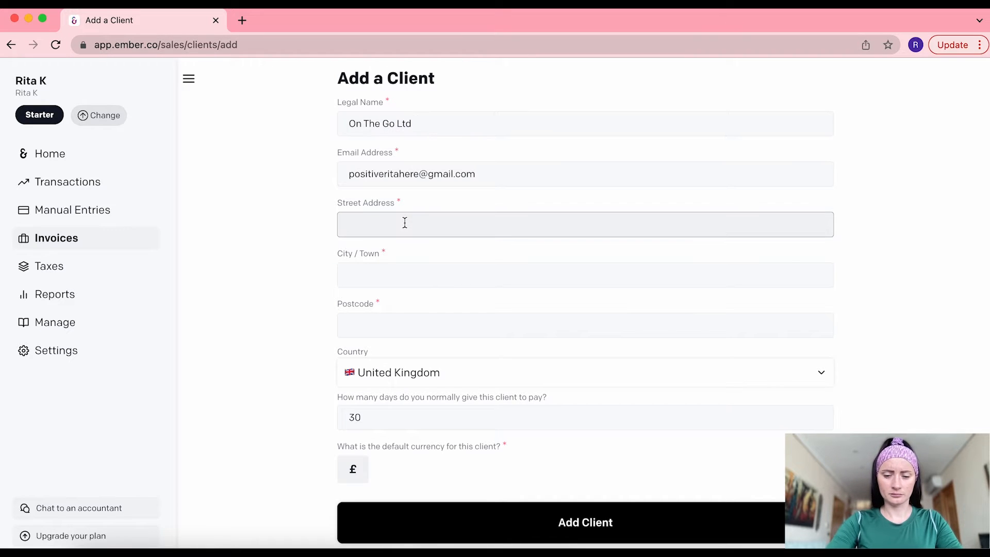
type("Track street")
left_click(369, 276)
type("Speed Town")
left_click(357, 325)
type("SS12 3S")
left_click(372, 414)
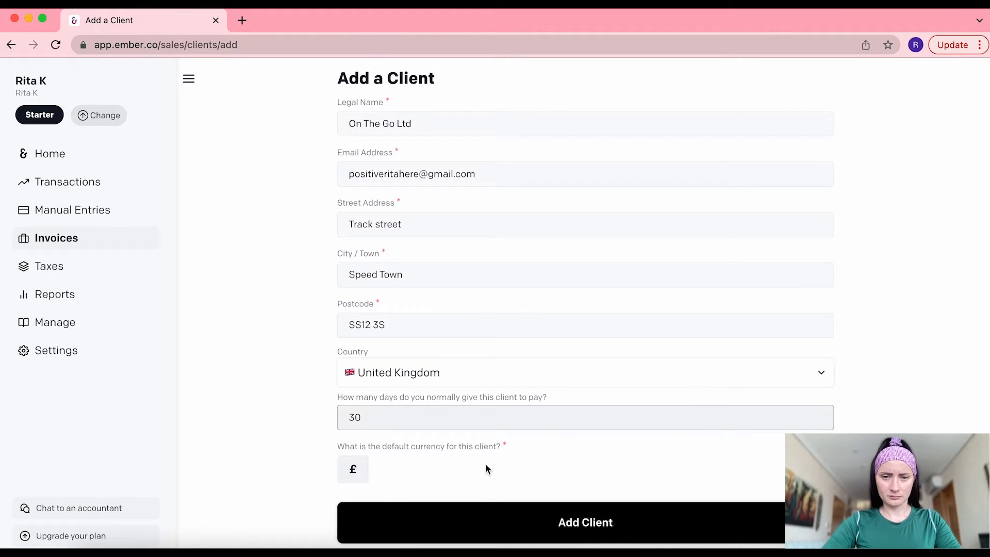
left_click(573, 524)
Add a third individual client with e-mail, address and 14-day payment terms
left_click(408, 172)
type("J")
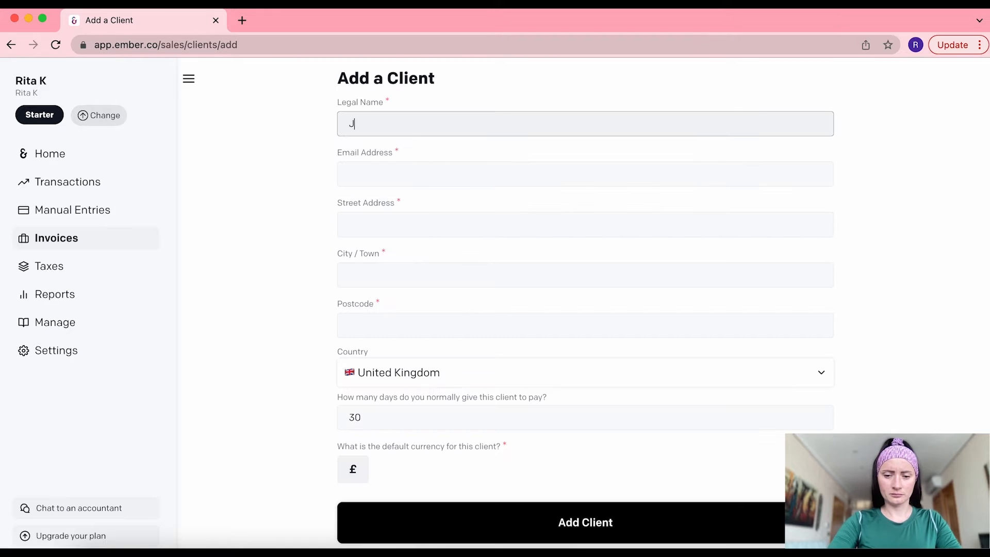
type("ohn Smith")
key("Tab")
left_click(384, 225)
type("123 Happy street")
left_click(404, 274)
type("Sunnyside")
left_click(422, 325)
type("HH12 3H")
double_click(345, 418)
type("14")
left_click(555, 516)
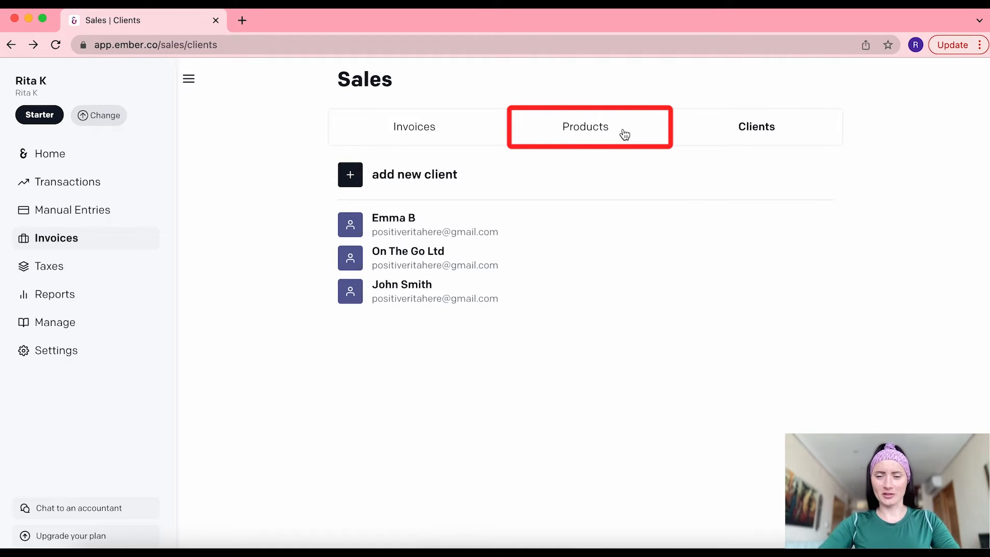
Go to the empty Products list and start a new product or service
left_click(587, 127)
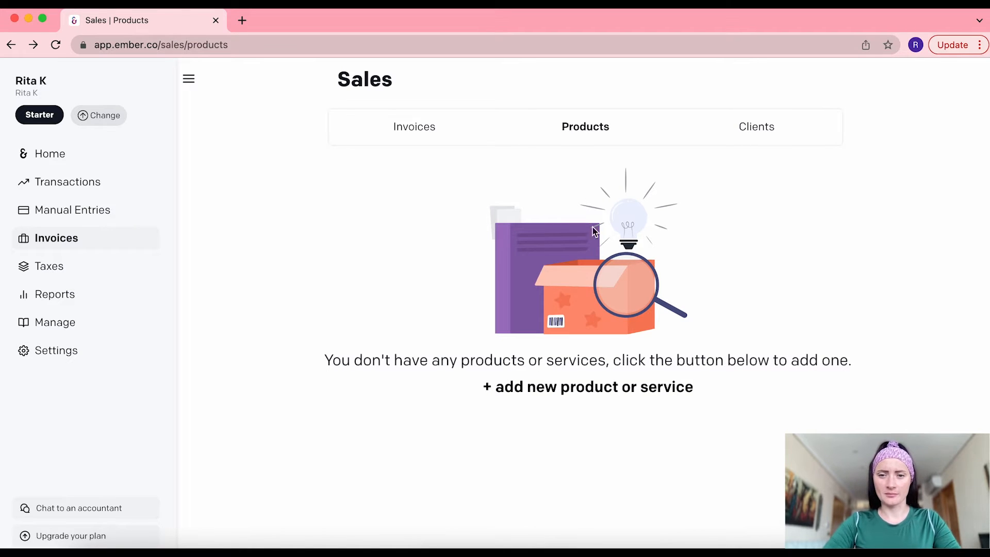
left_click(611, 389)
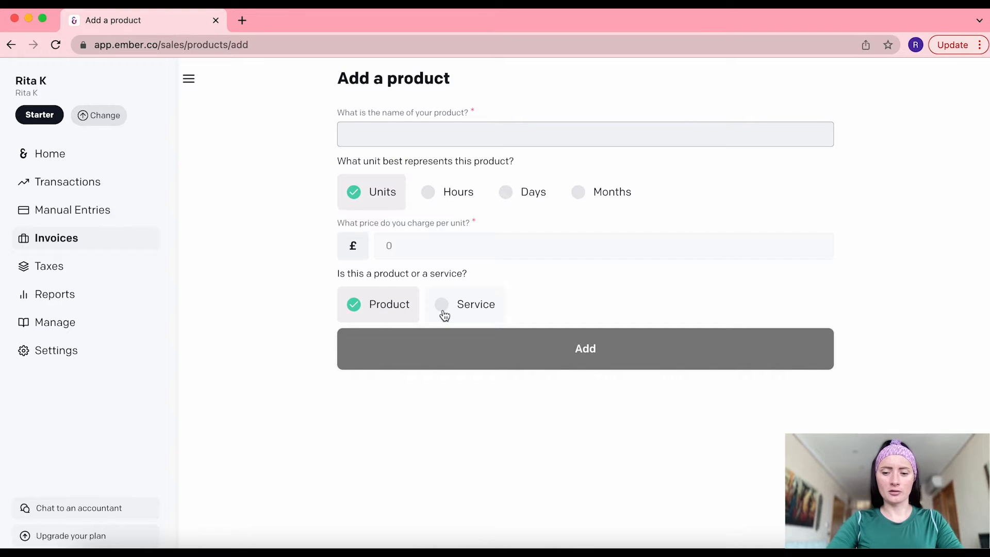
Add 'Online course' as a service at £50 per month
type("On")
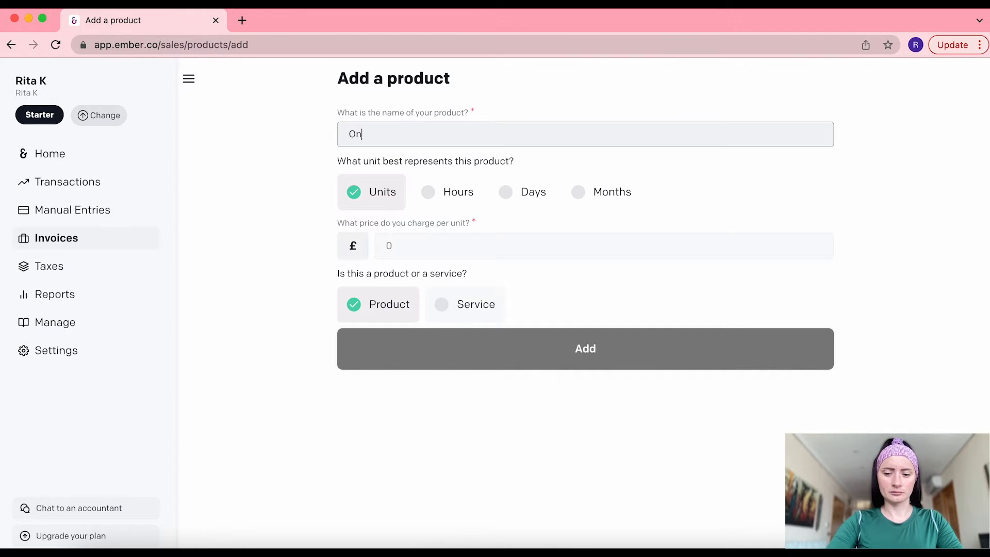
type("line course")
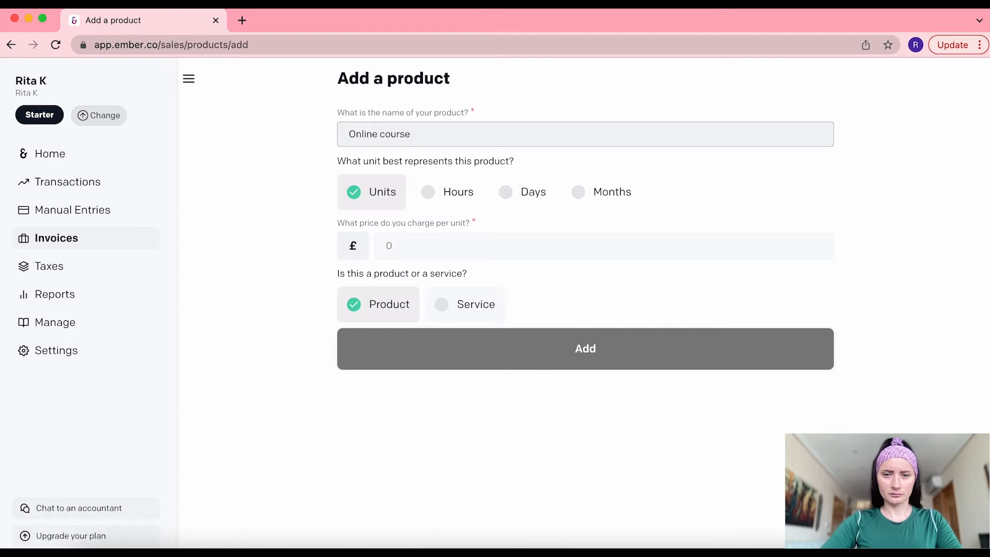
left_click(578, 194)
left_click(417, 242)
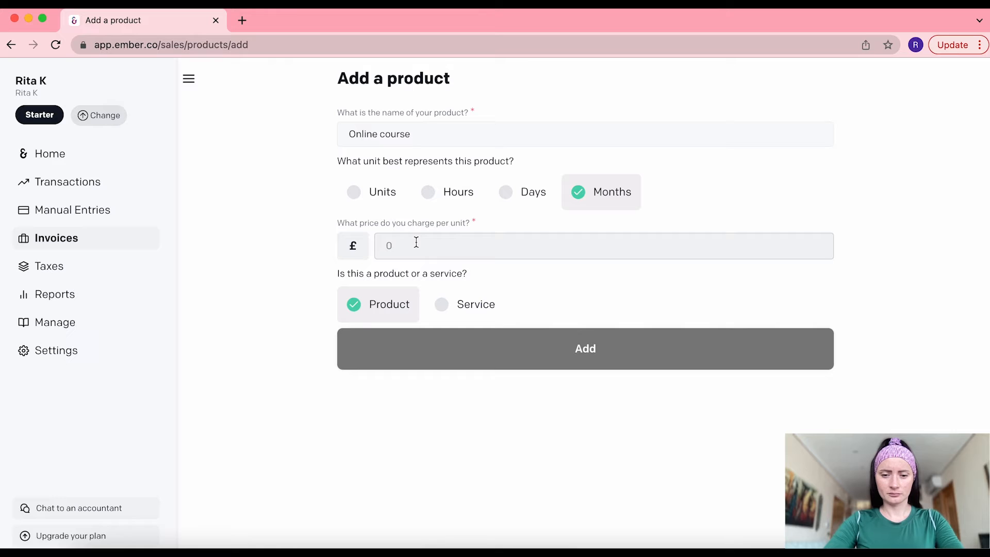
type("50")
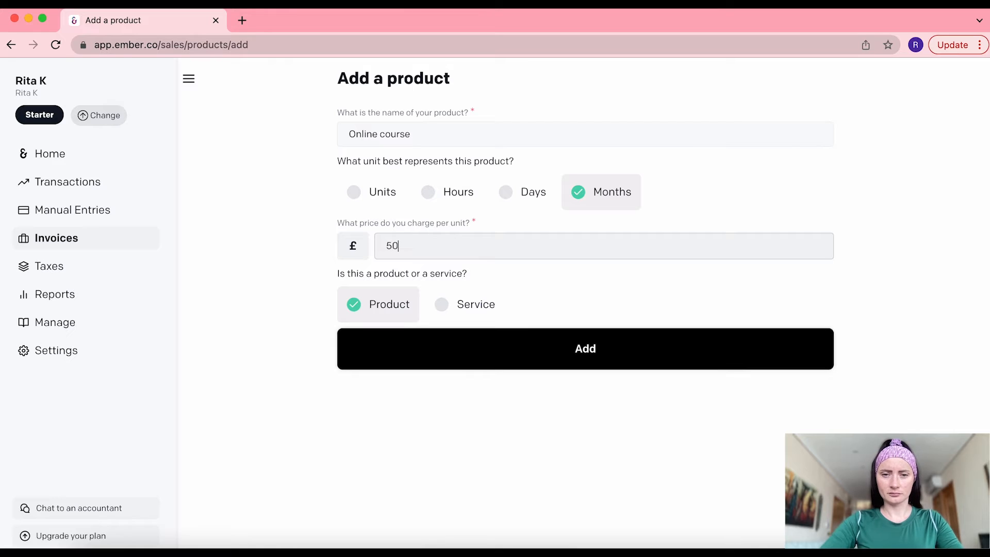
left_click(441, 305)
left_click(570, 354)
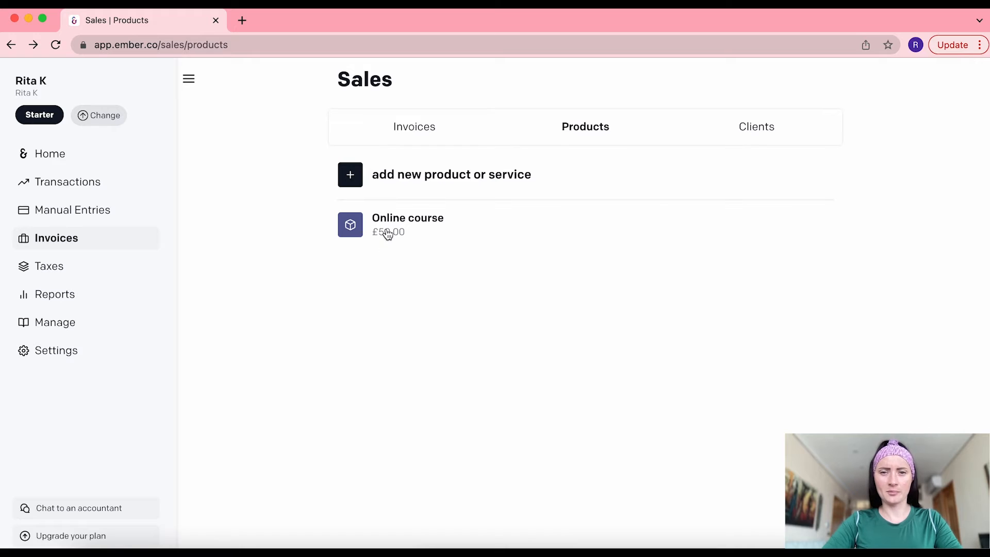
Add 'Product Bundle 1' priced at £350
left_click(392, 181)
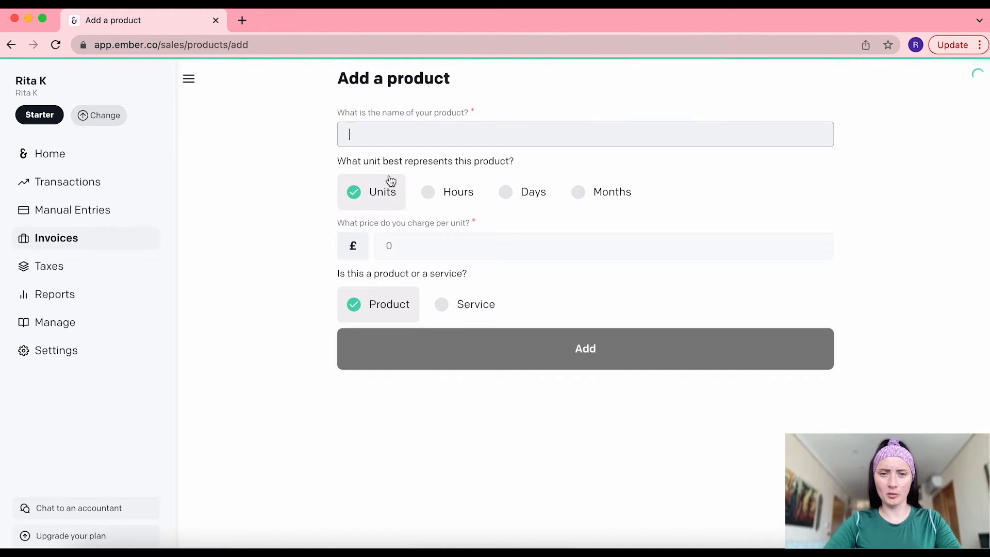
type("Product Bundle 1")
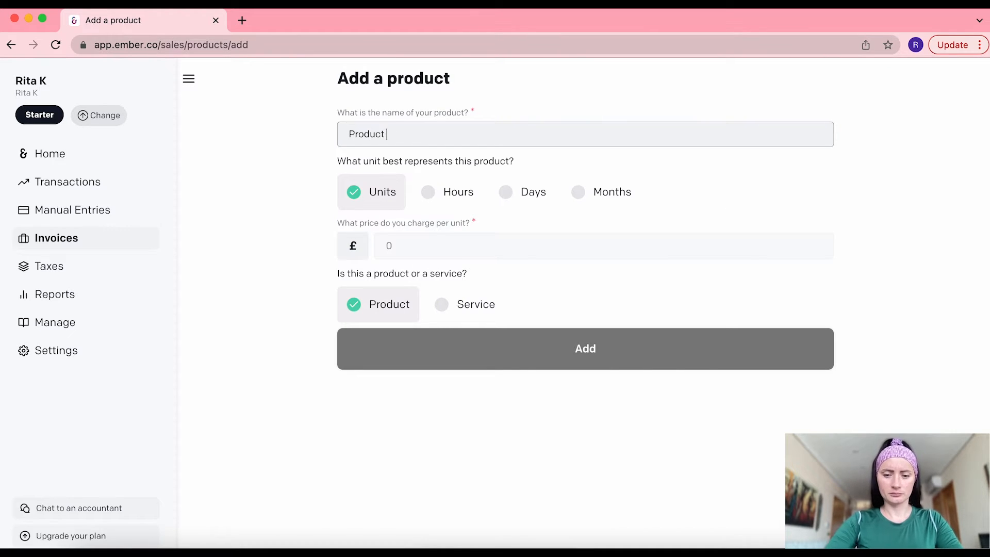
left_click(406, 246)
type("350")
left_click(550, 348)
Add '1 to 1 coaching' as a service at £150 per hour
left_click(401, 183)
type("1 to 1 coaching")
left_click(448, 192)
left_click(393, 251)
type("150")
left_click(467, 304)
left_click(541, 349)
Add Product 1, Product 2 and Product 3 priced £50, £55 and £250
left_click(402, 182)
type("Product 1")
left_click(409, 245)
type("50")
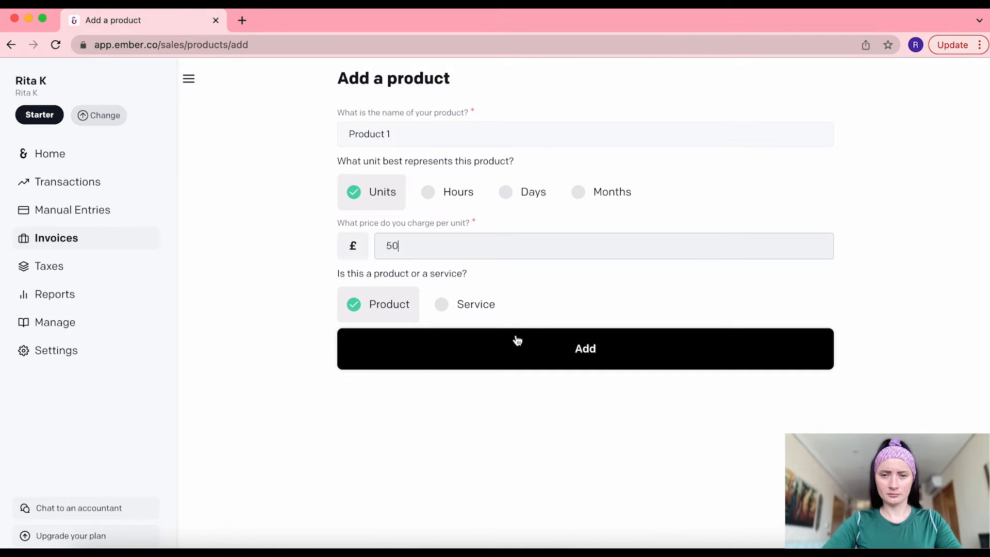
left_click(518, 338)
left_click(407, 183)
type("Product 2")
left_click(433, 242)
type("55")
left_click(559, 347)
left_click(413, 184)
type("Product 3")
left_click(413, 252)
type("250")
left_click(571, 355)
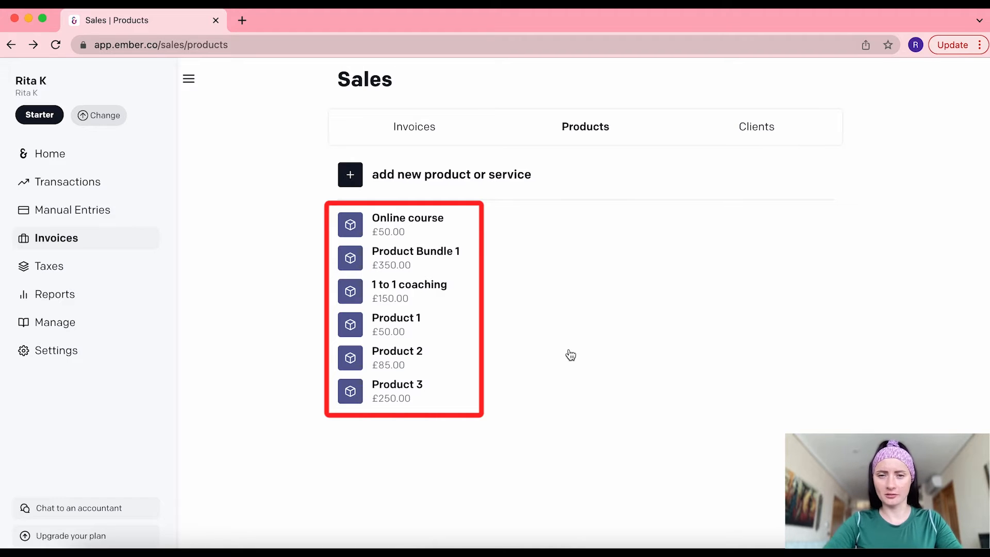
Start a new sales invoice and reach the page listing the three clients
left_click(424, 128)
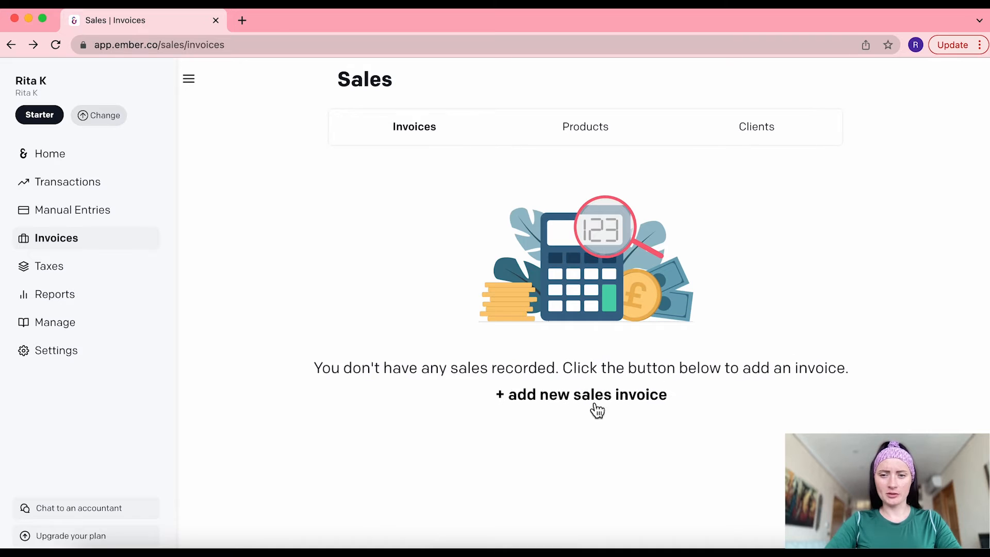
left_click(595, 391)
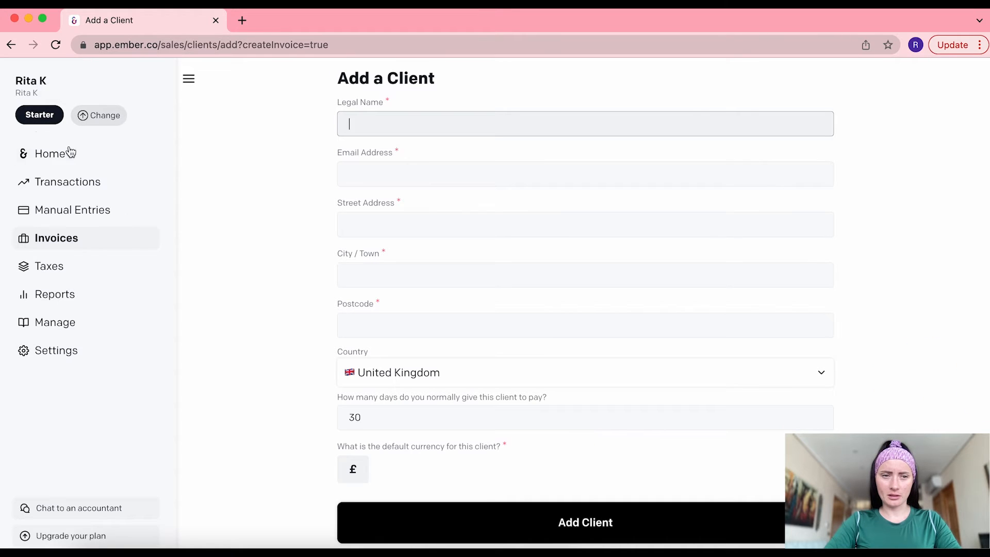
left_click(72, 239)
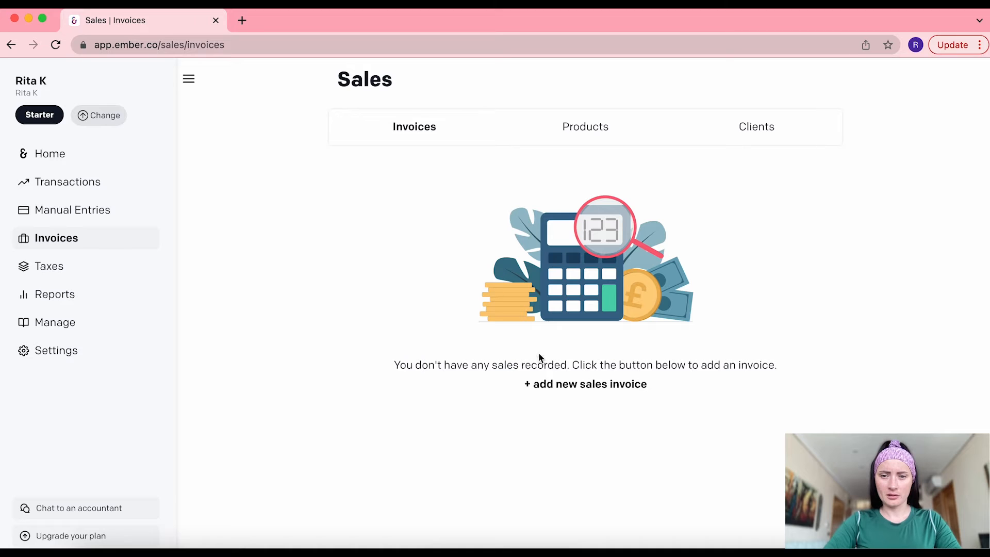
left_click(571, 386)
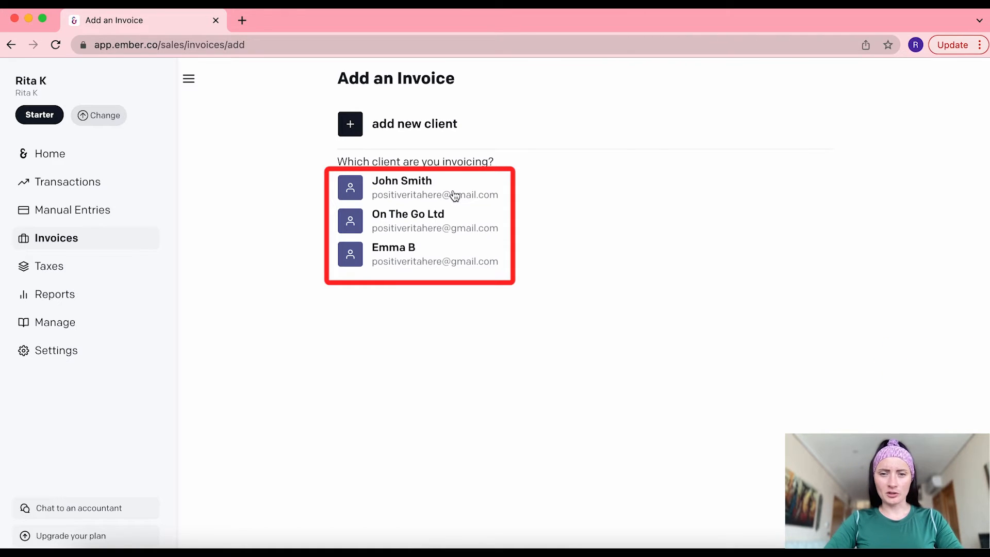
left_click(417, 259)
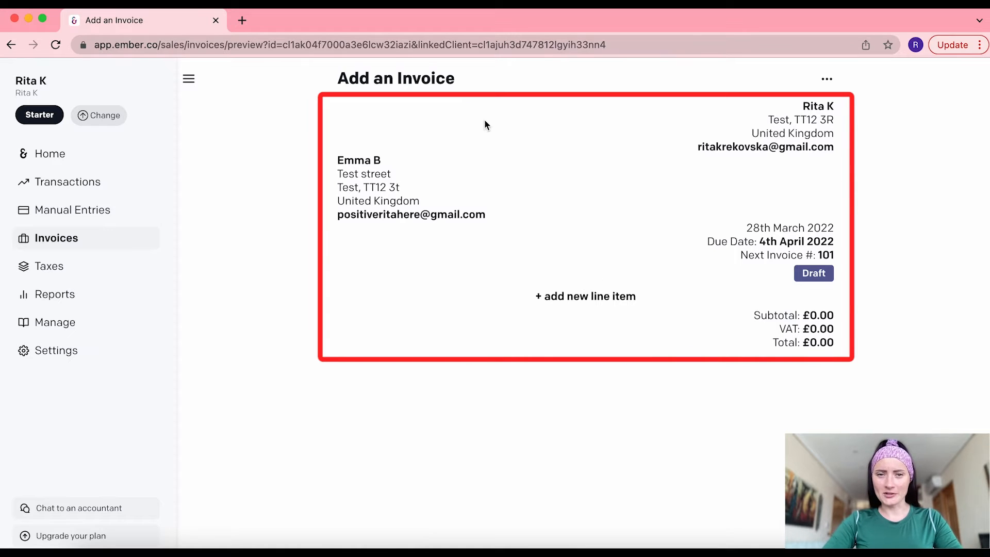
left_click(819, 255)
left_click_drag(818, 254, 834, 254)
left_click(822, 259)
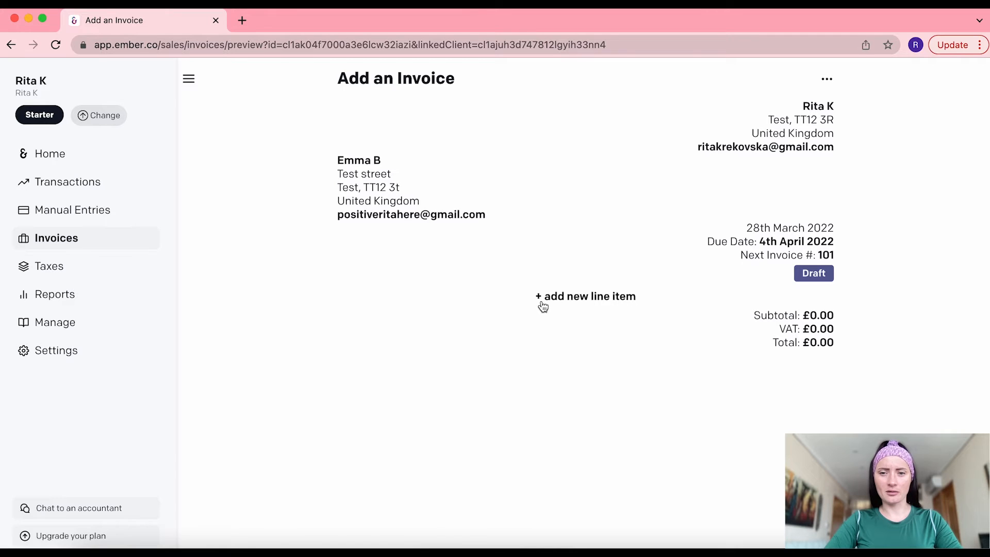
Add an Online course line item and raise its quantity to 12
left_click(568, 304)
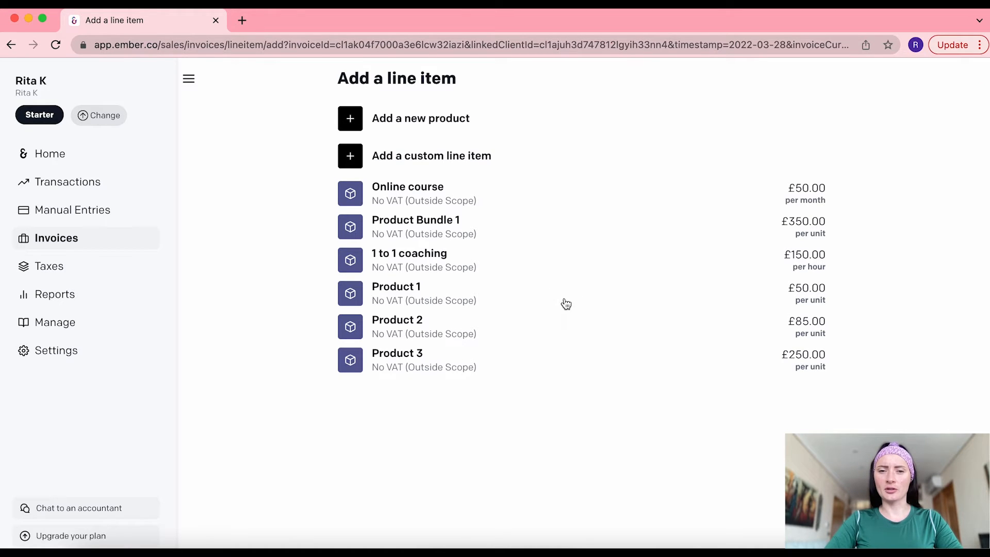
left_click(454, 194)
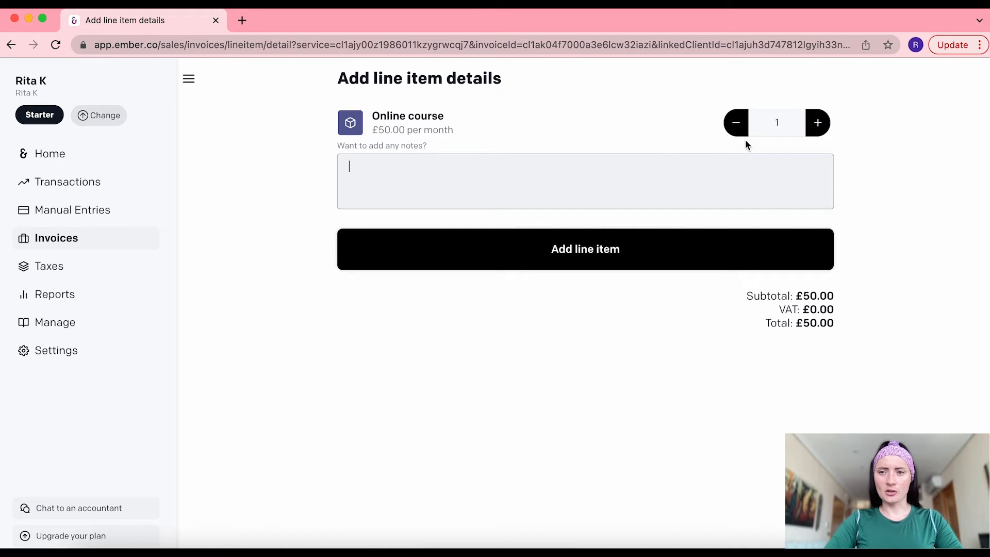
left_click(819, 123)
left_click(819, 124)
left_click(819, 124)
left_click(819, 124)
left_click(819, 124)
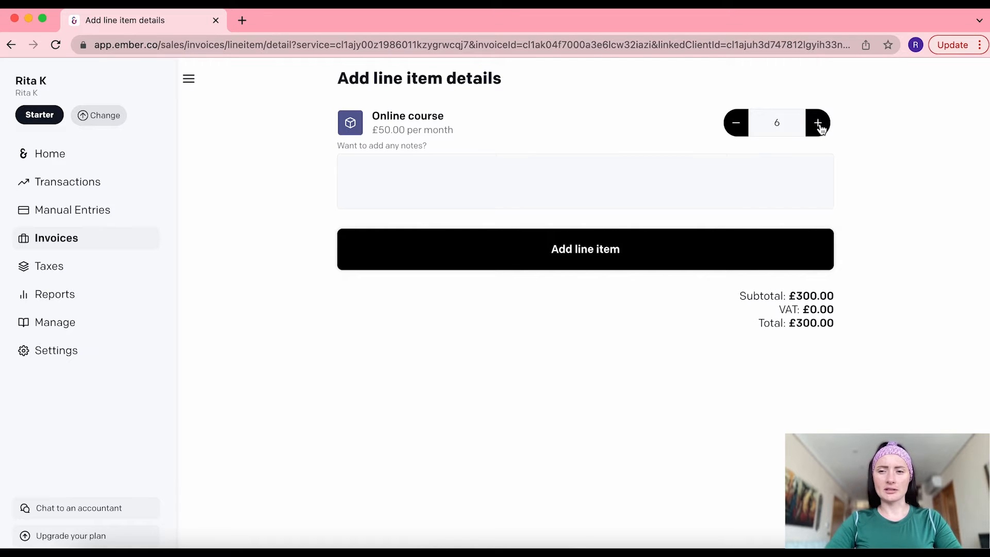
left_click(819, 124)
left_click(819, 123)
left_click(820, 124)
left_click(820, 124)
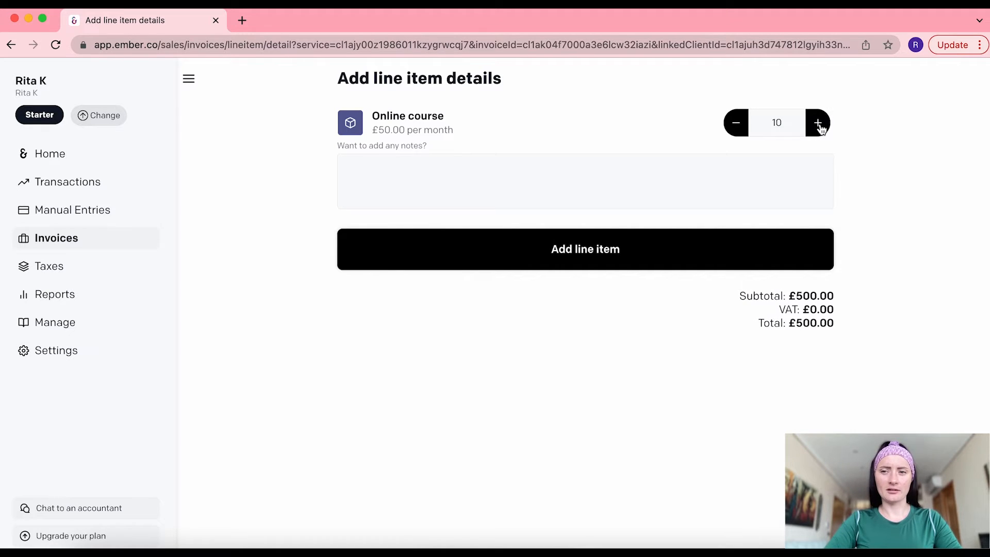
left_click(819, 124)
left_click(819, 124)
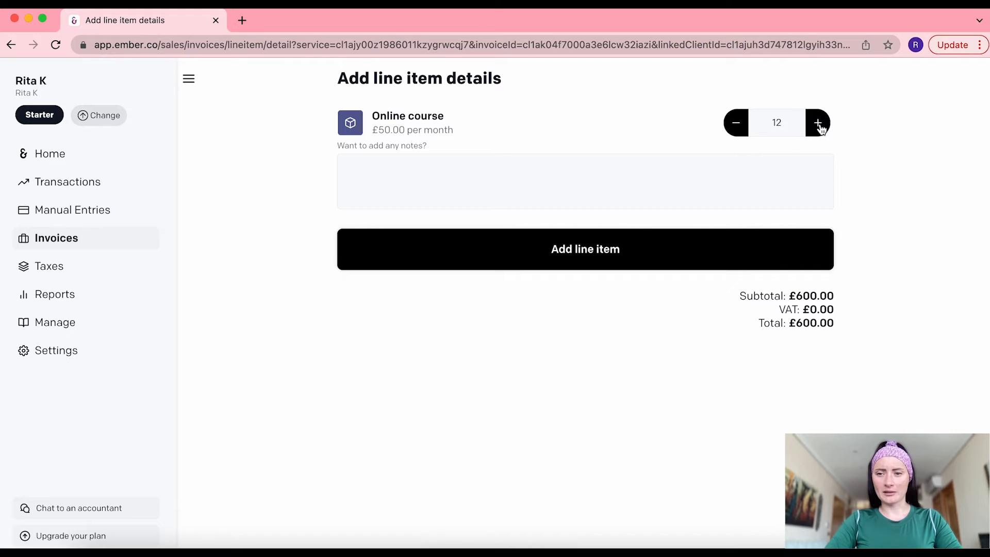
Note the line as 'Annual bill - Apr'22-Mar'23' and add it, making £600.00
left_click(514, 181)
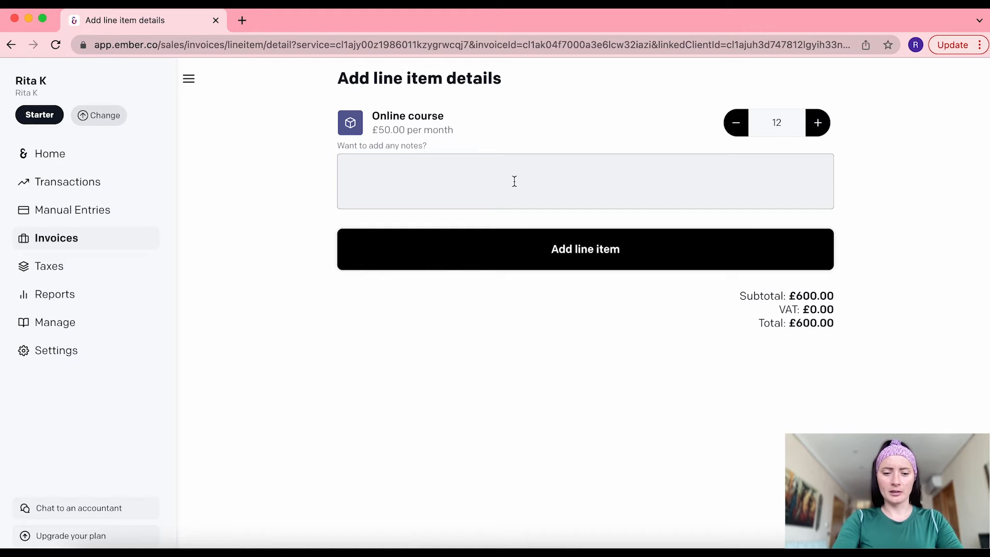
type("Annua")
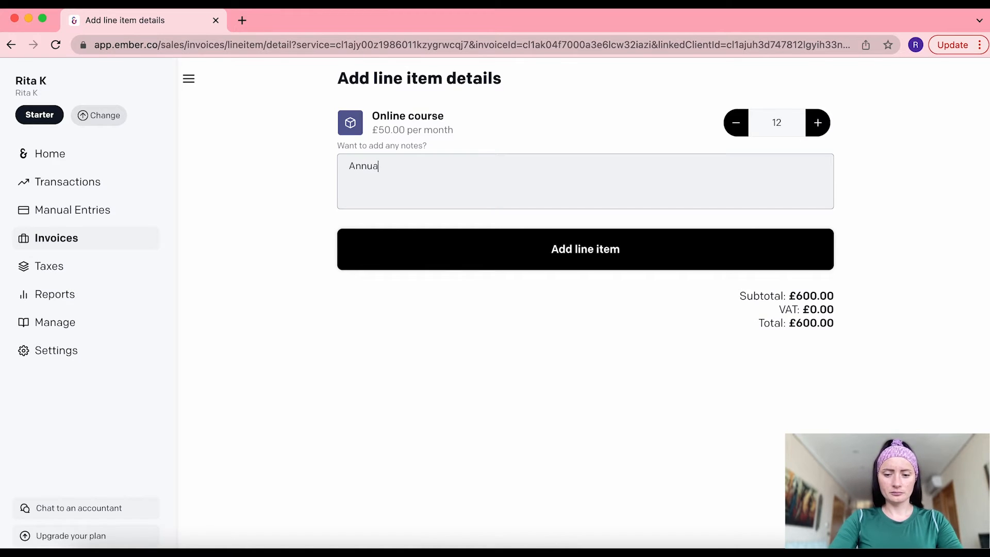
type("l bill - ")
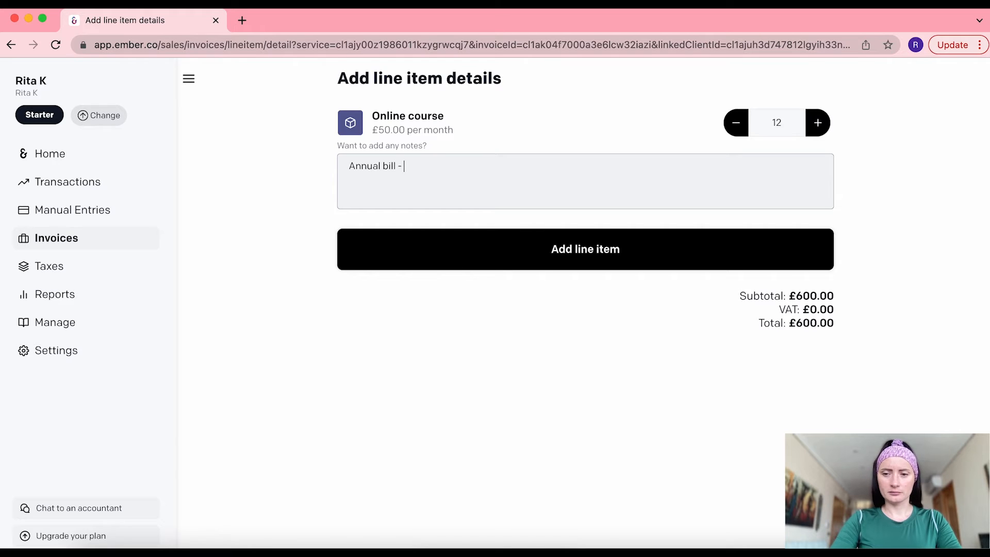
type("Aprt")
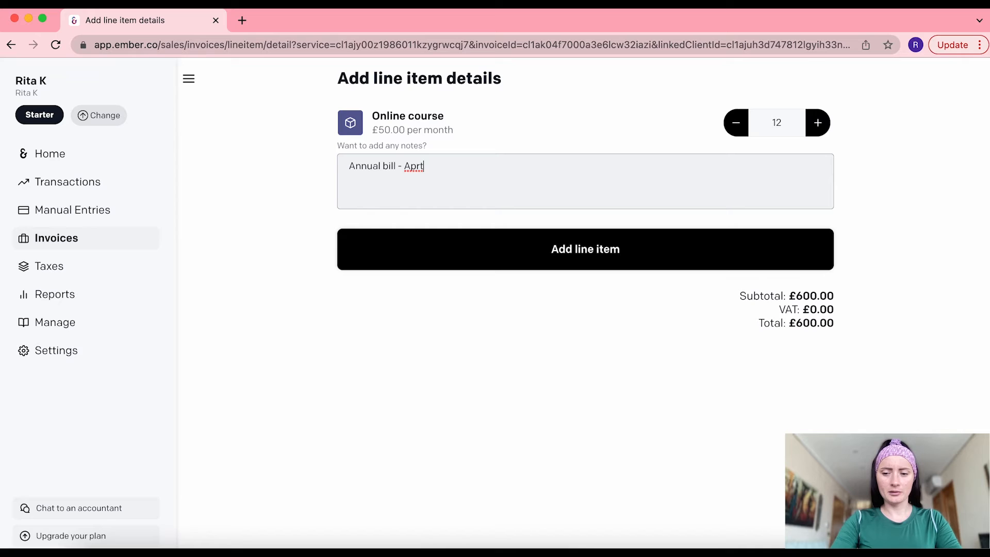
key("BackSpace")
type("'22")
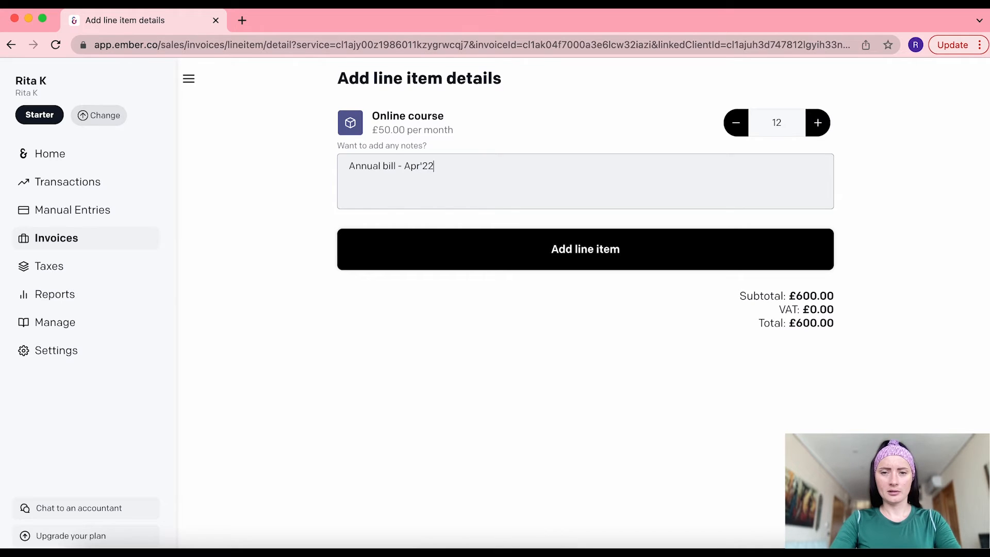
type("-Mar")
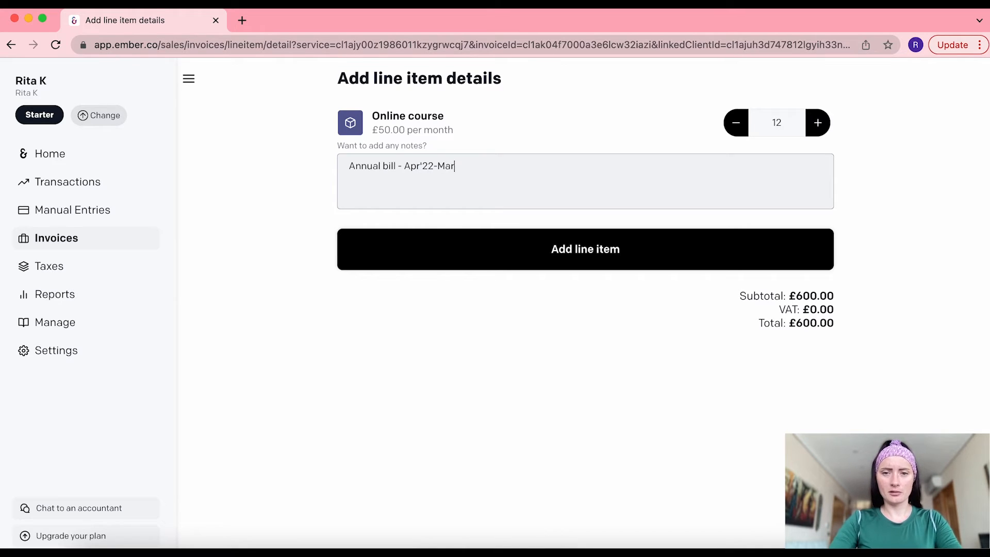
type("'23")
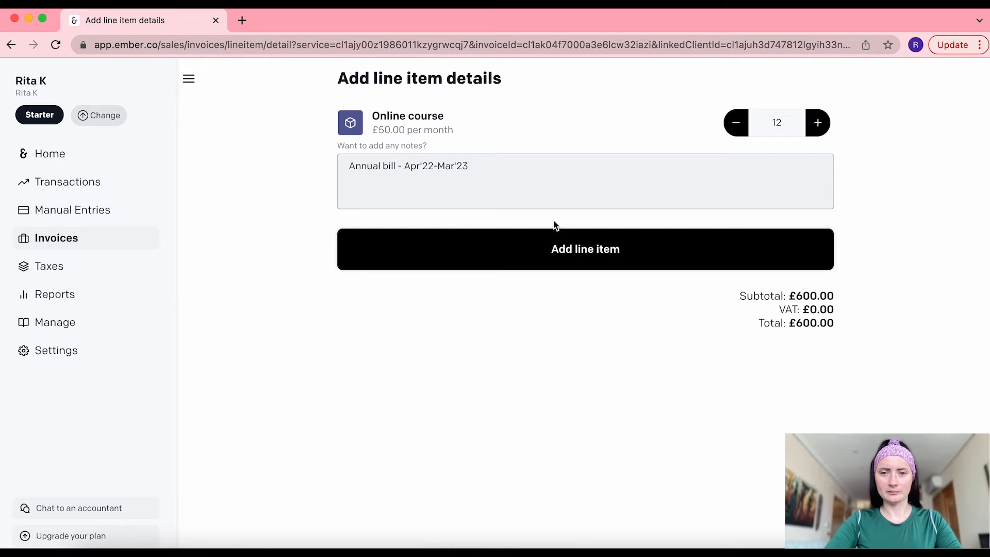
left_click(571, 260)
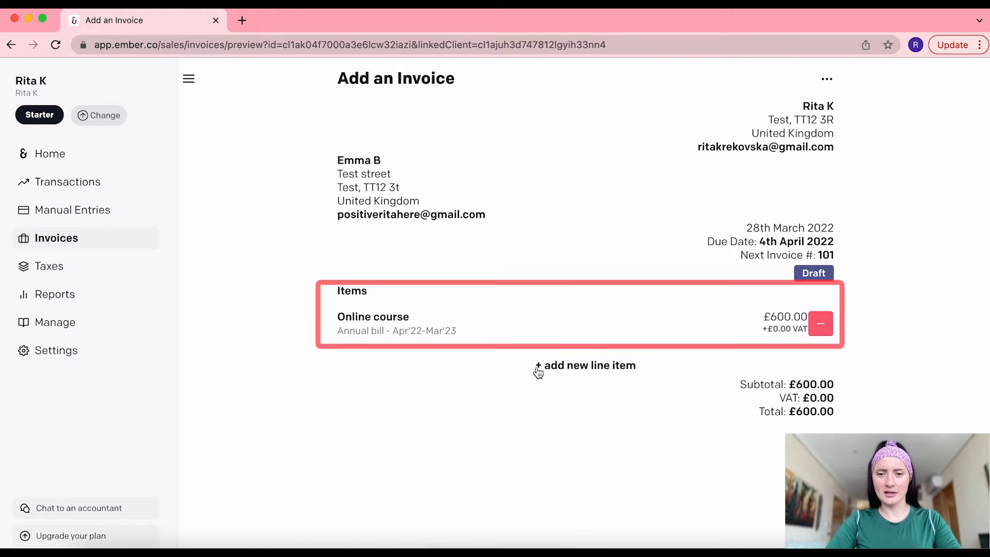
left_click(556, 366)
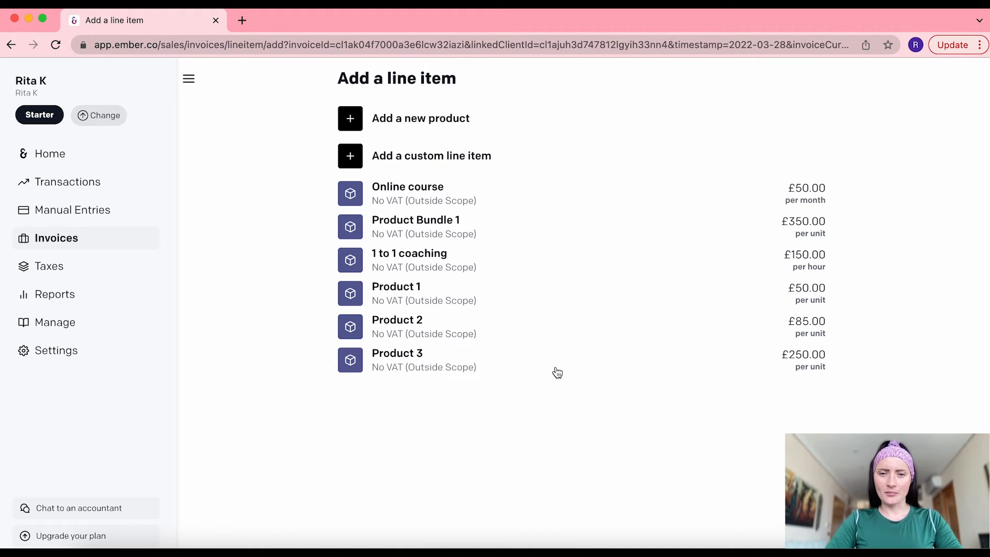
Add a Product 1 line with quantity 12, bringing the invoice to £1,200.00
left_click(402, 290)
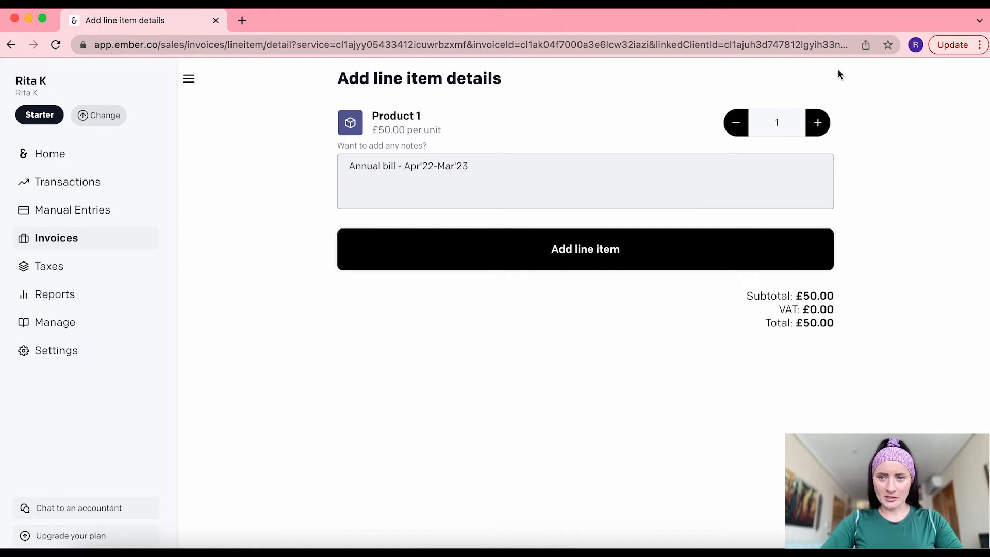
double_click(819, 123)
double_click(819, 123)
left_click(819, 123)
double_click(819, 122)
double_click(819, 123)
left_click(819, 122)
left_click(820, 122)
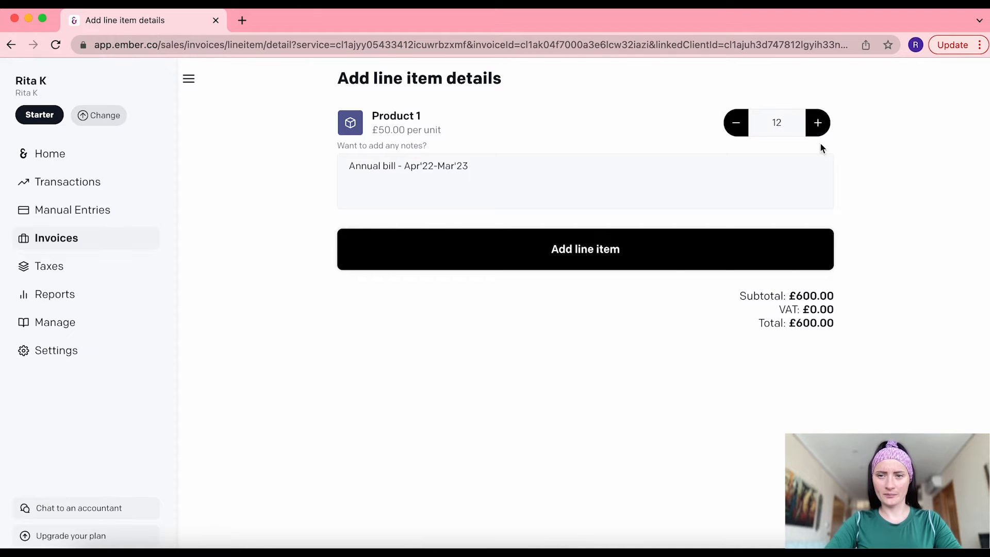
left_click(626, 250)
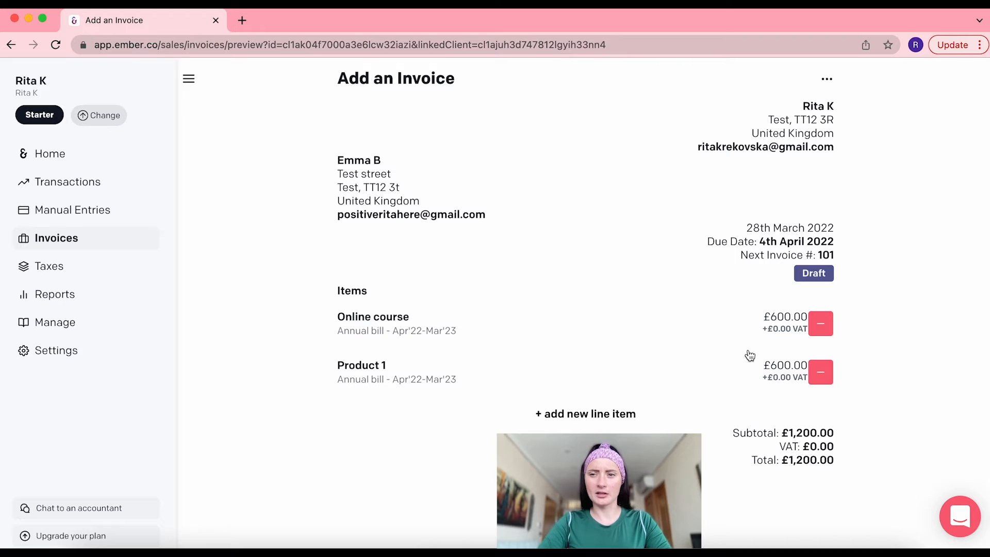
left_click(830, 79)
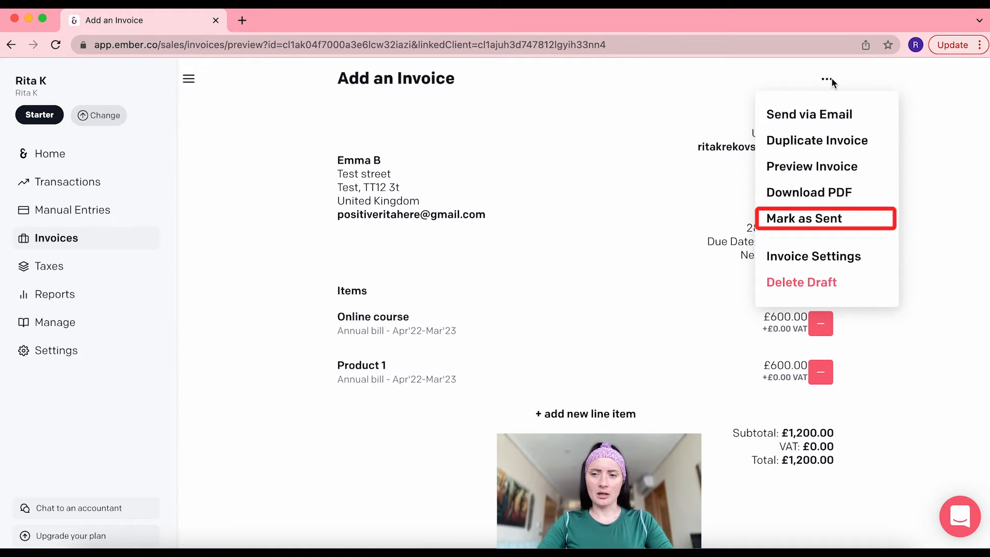
left_click(851, 260)
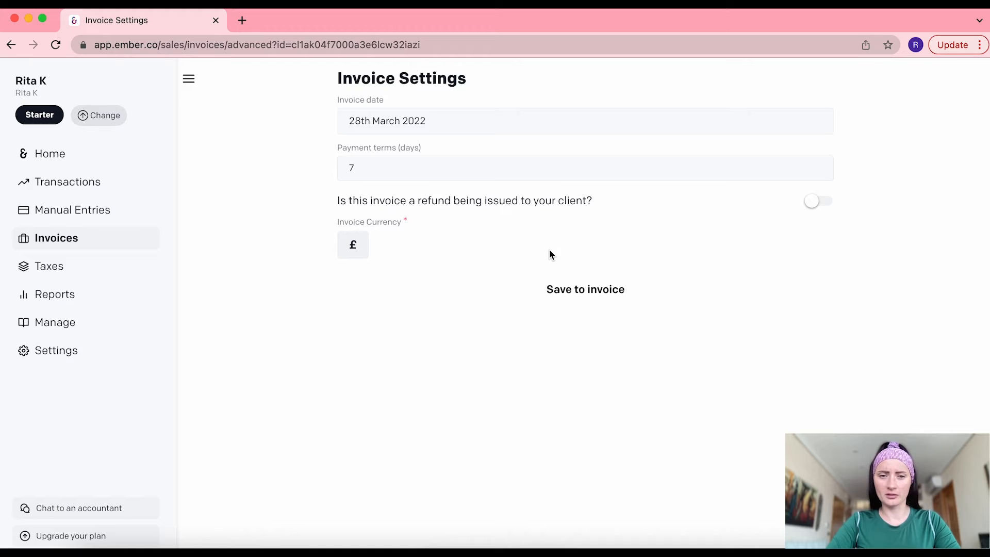
left_click(11, 47)
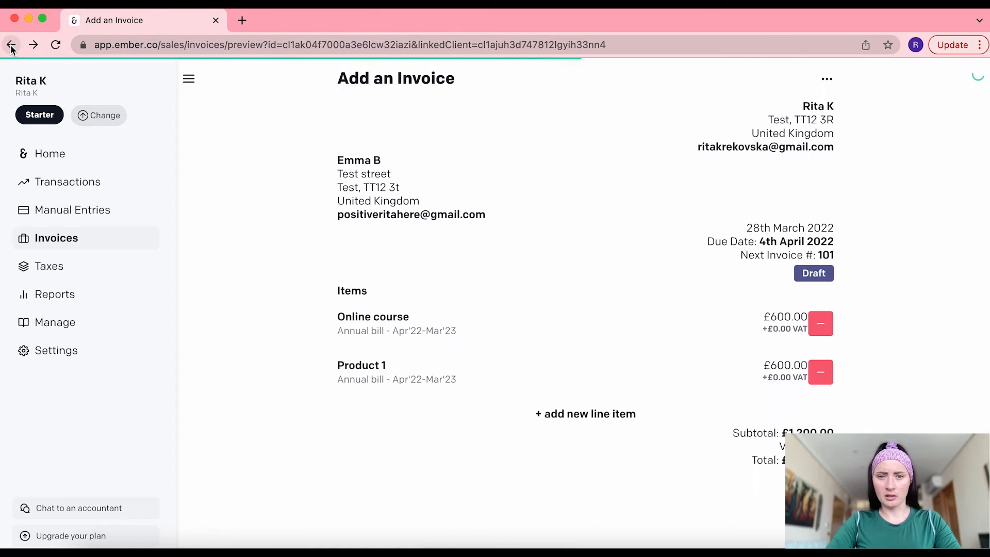
Email invoice 101 for £1,200.00 to the client, then switch to Gmail
left_click(828, 79)
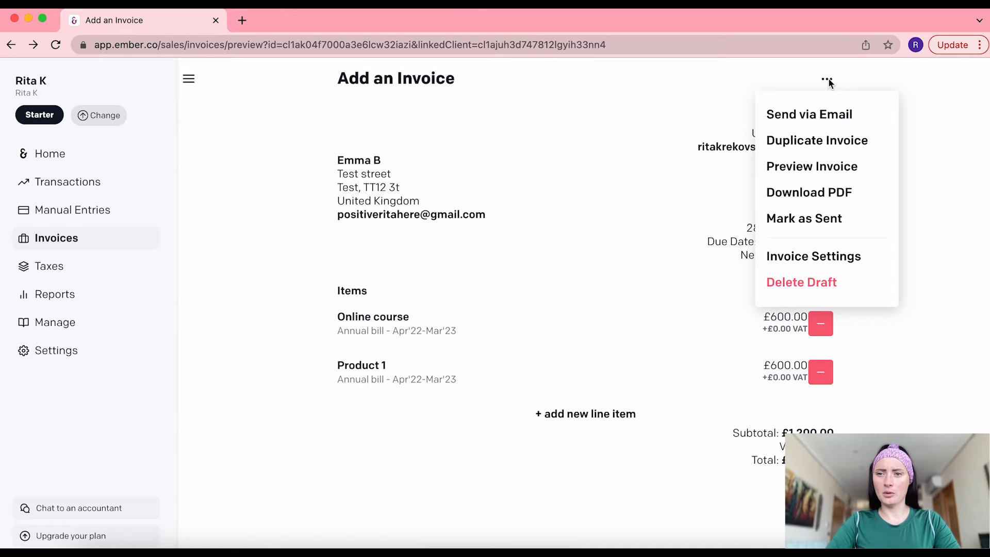
left_click(845, 114)
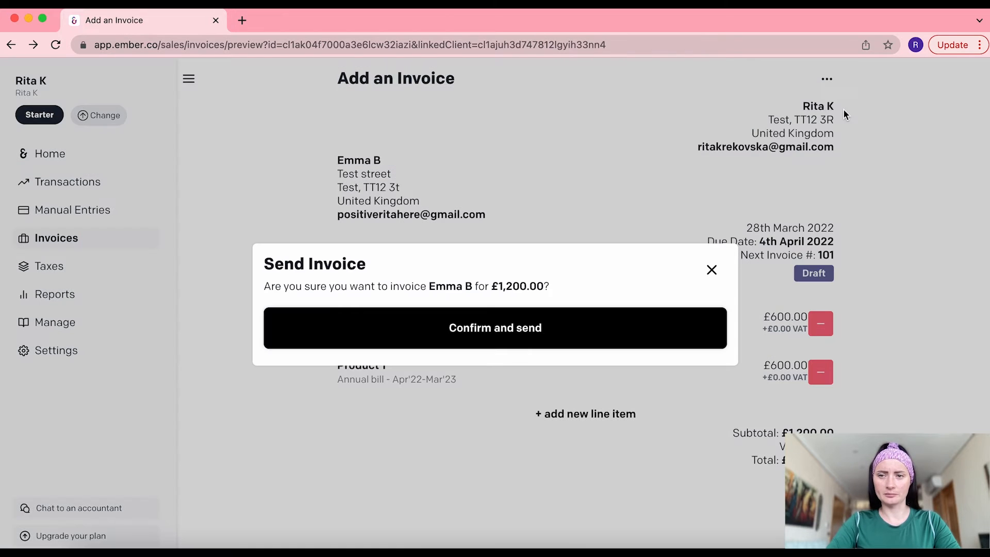
left_click(471, 335)
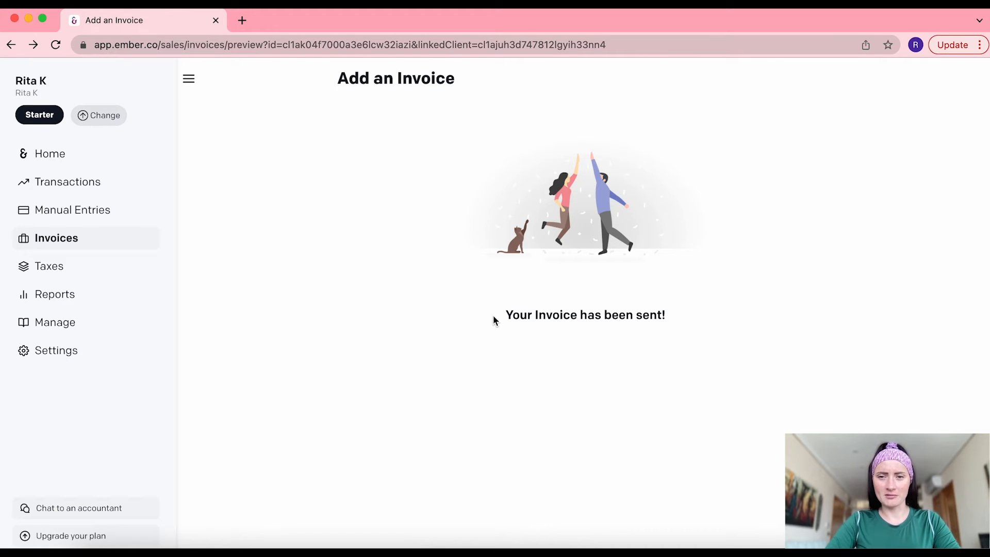
left_click(748, 542)
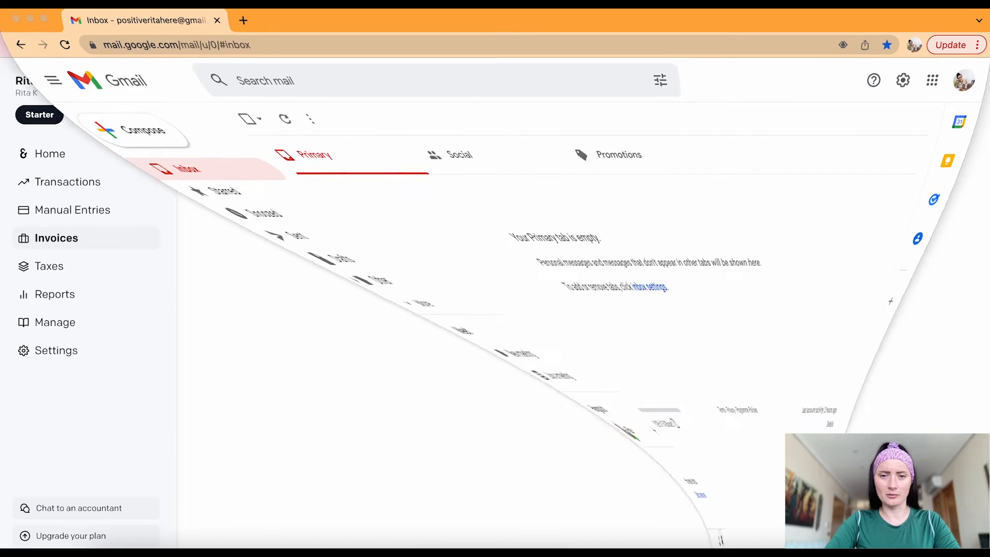
left_click(58, 45)
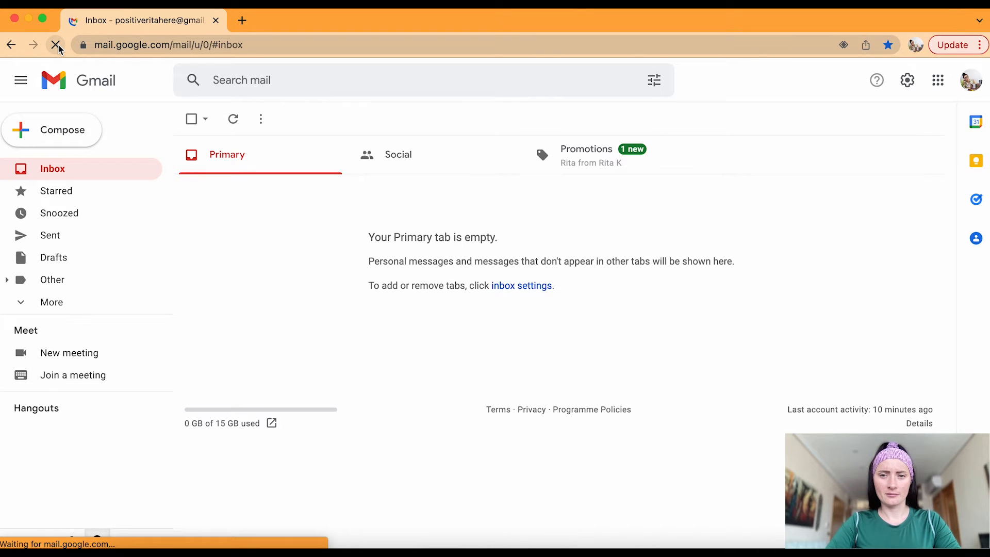
left_click(610, 161)
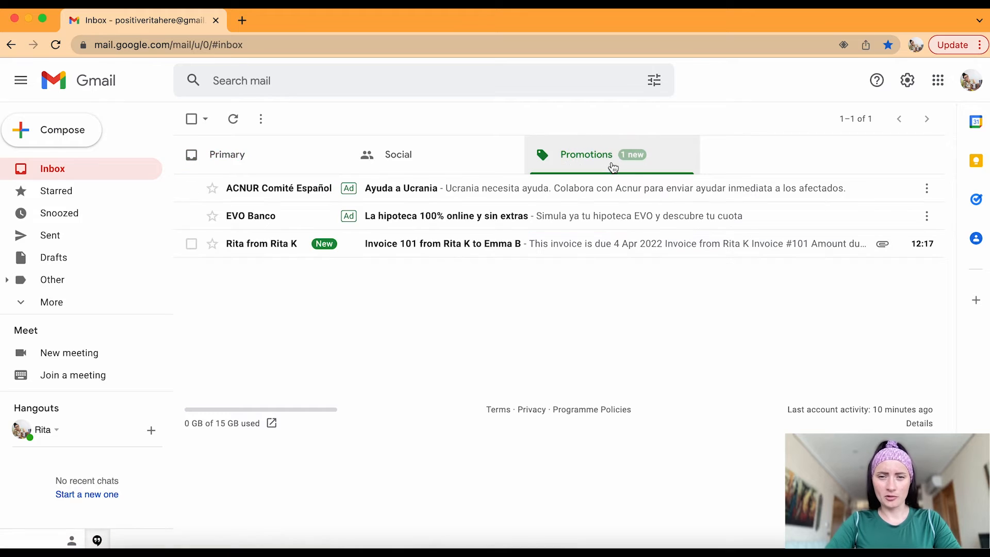
left_click(456, 243)
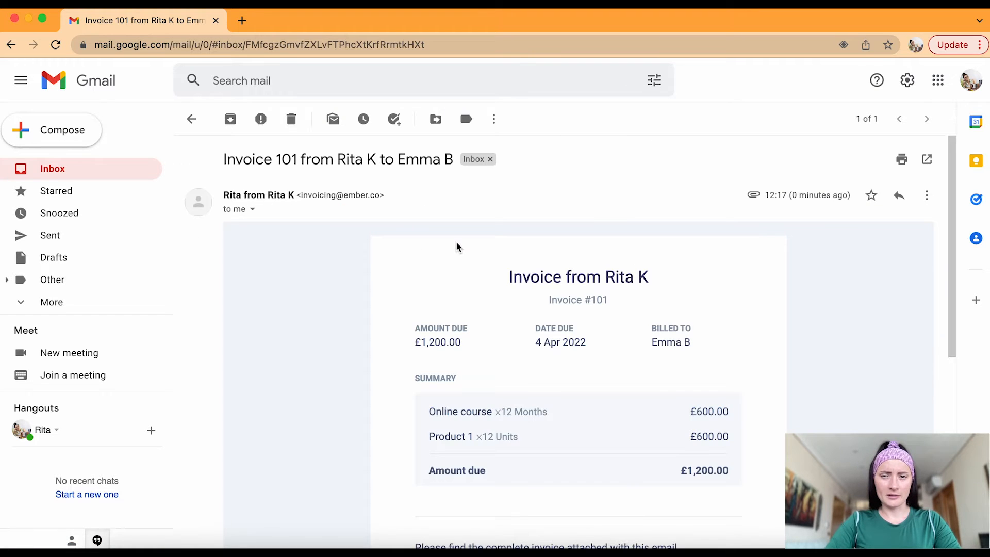
scroll(784, 380, "down", 3)
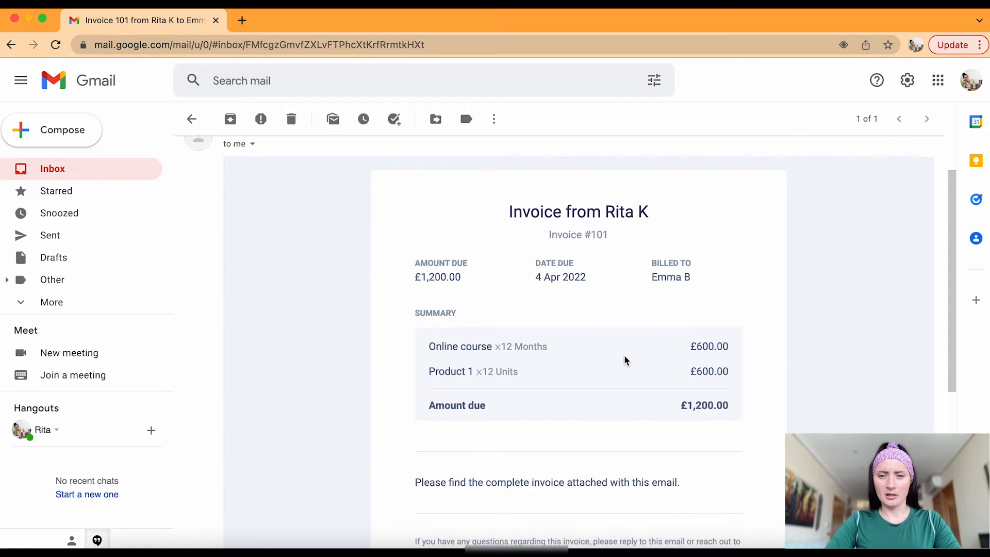
scroll(621, 354, "down", 2)
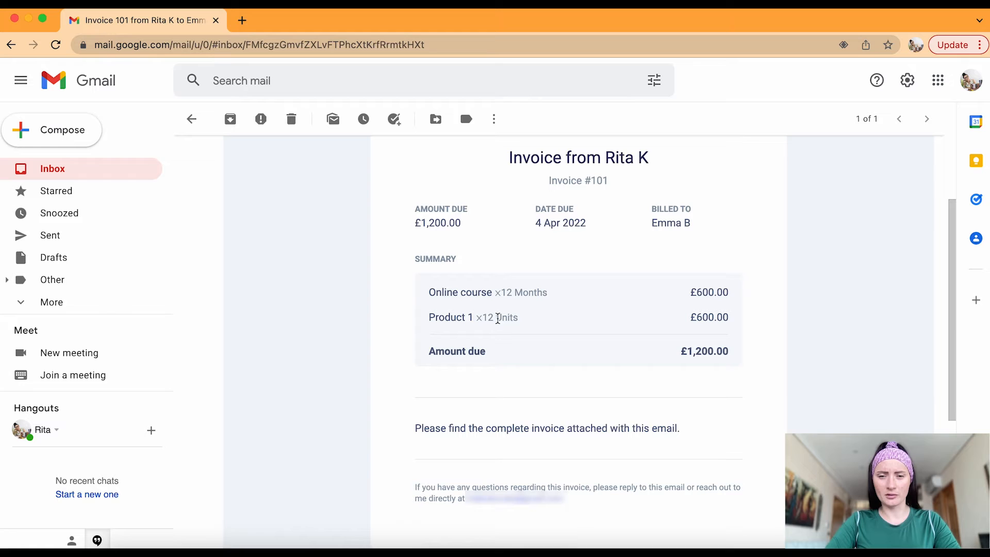
scroll(581, 338, "down", 5)
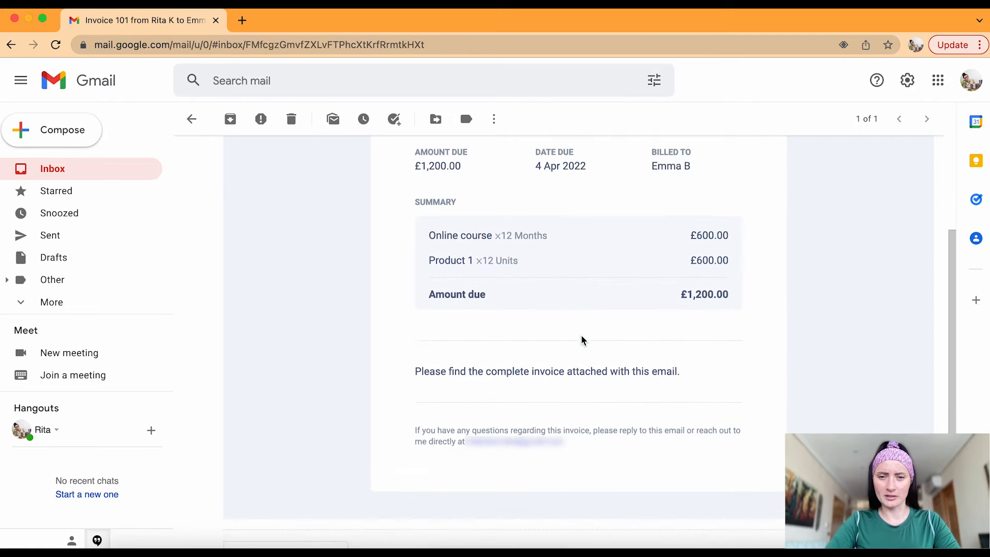
left_click(307, 371)
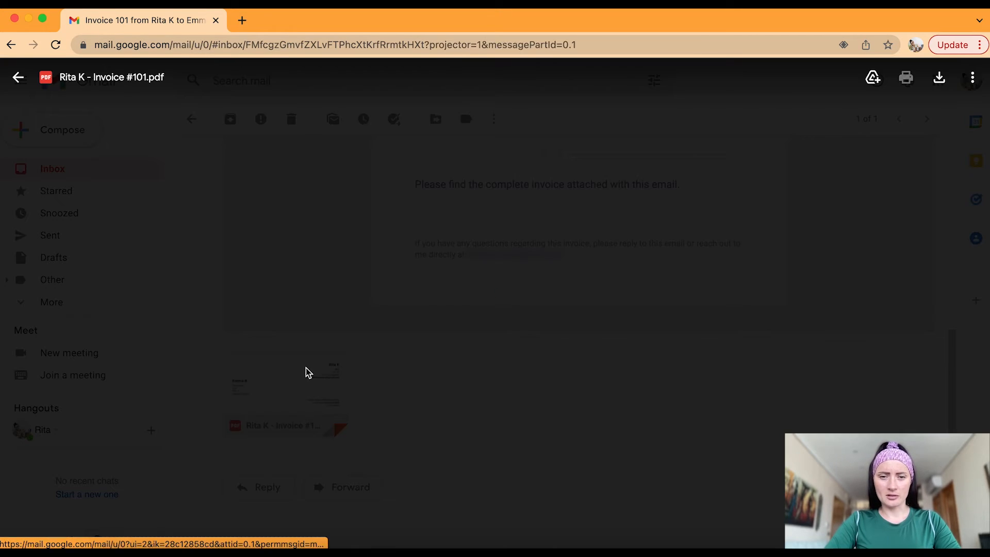
scroll(717, 321, "down", 2)
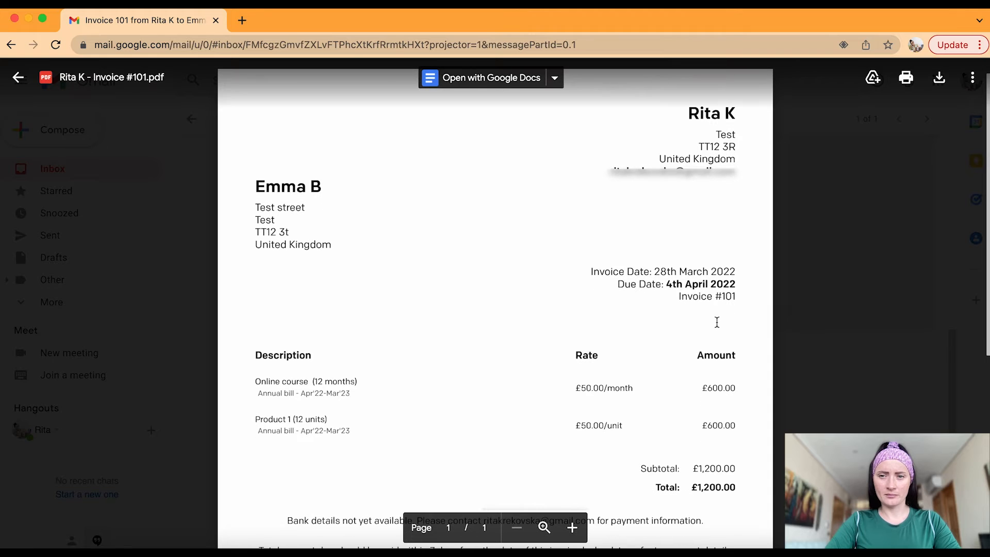
scroll(716, 321, "down", 5)
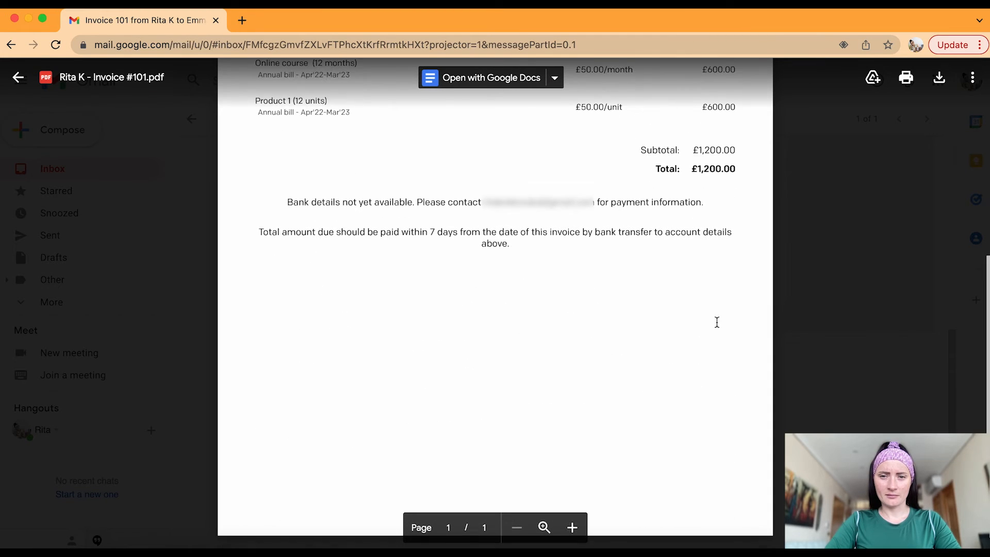
scroll(717, 321, "up", 5)
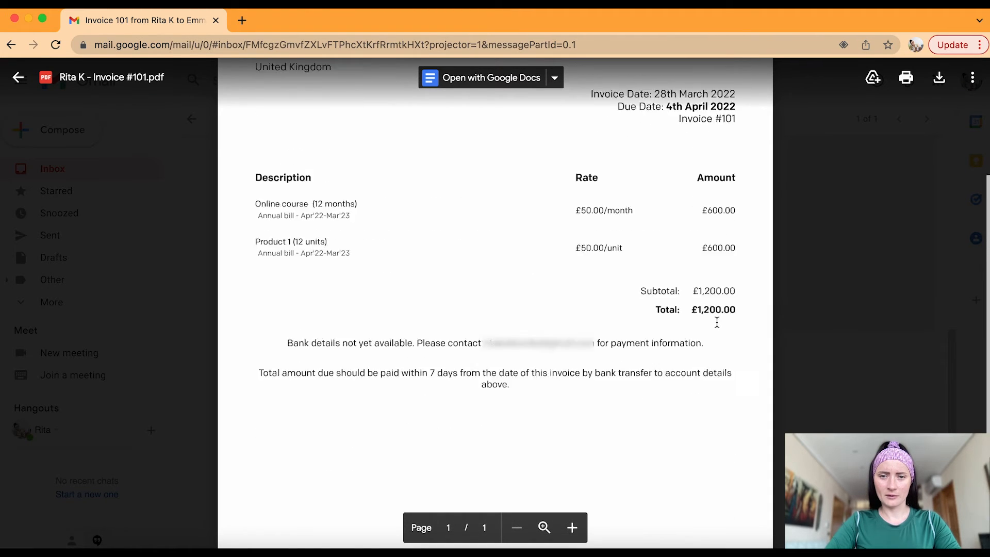
left_click(866, 323)
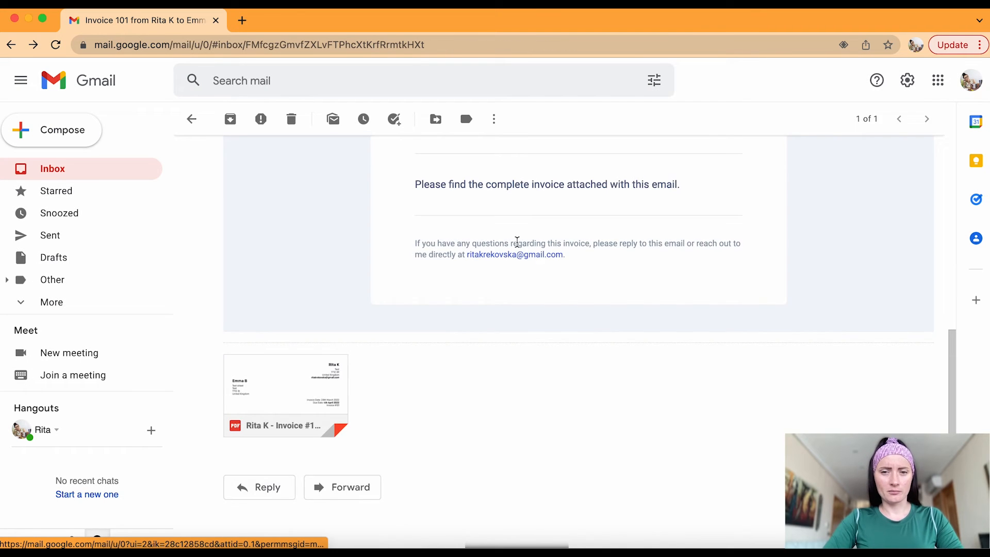
scroll(517, 243, "up", 8)
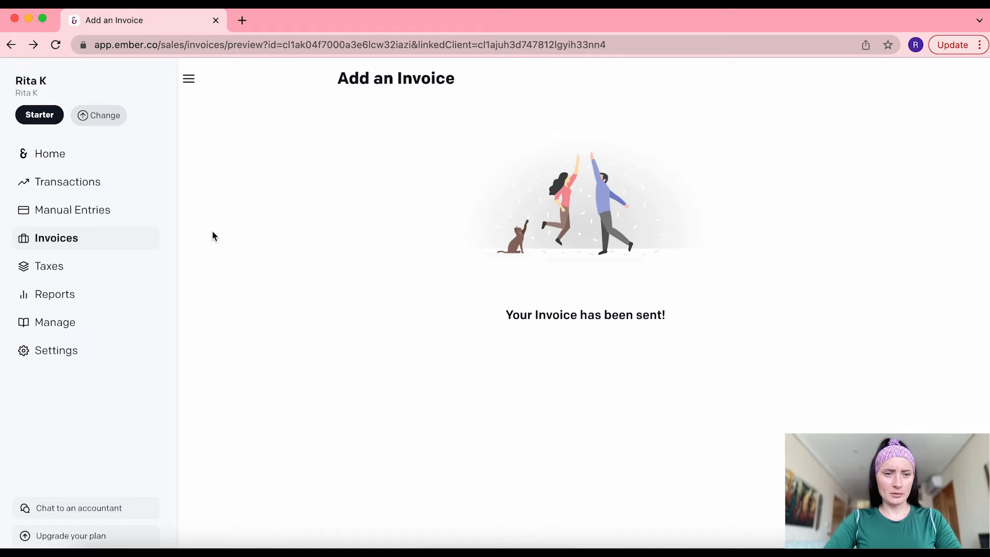
Start a new invoice for On The Go Ltd with 12 hours of 1 to 1 coaching
left_click(85, 238)
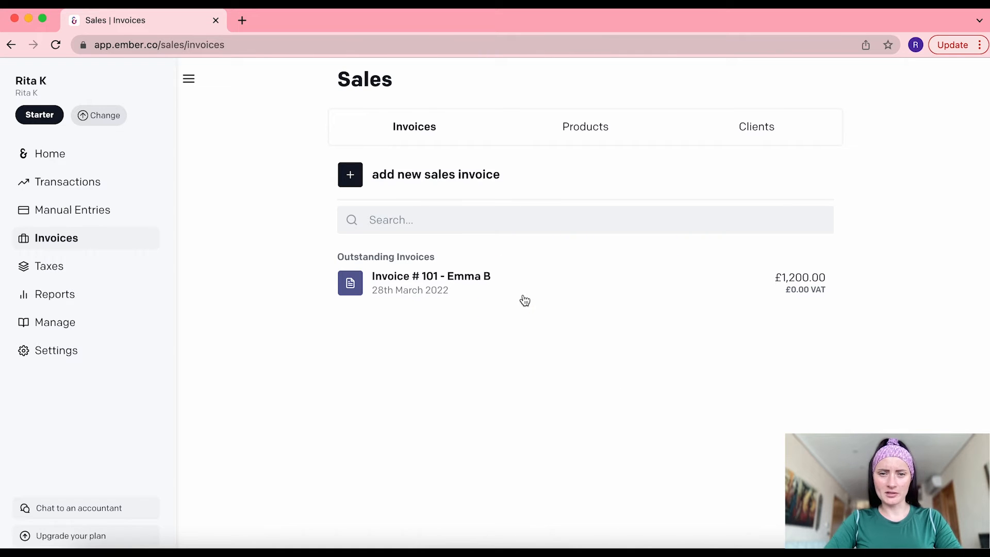
left_click(446, 181)
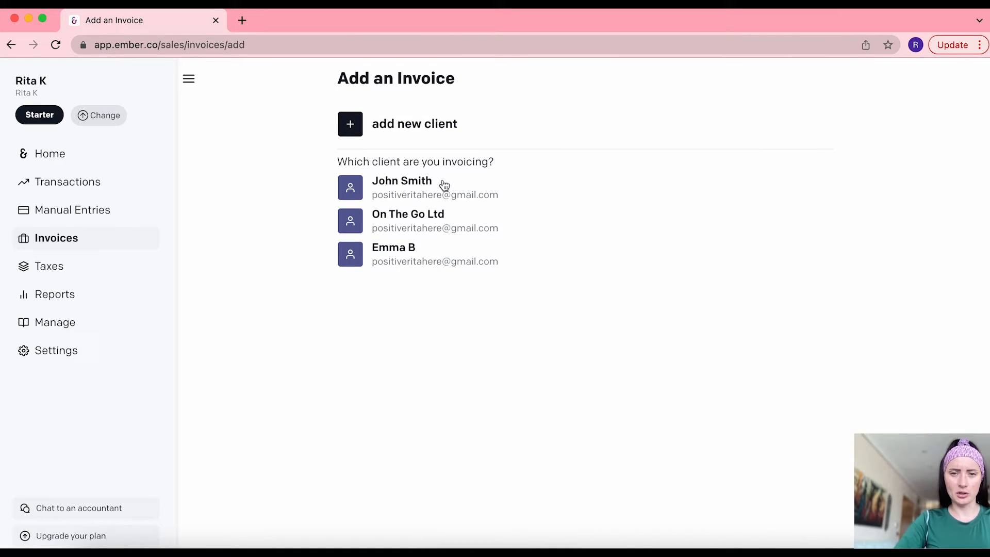
left_click(409, 219)
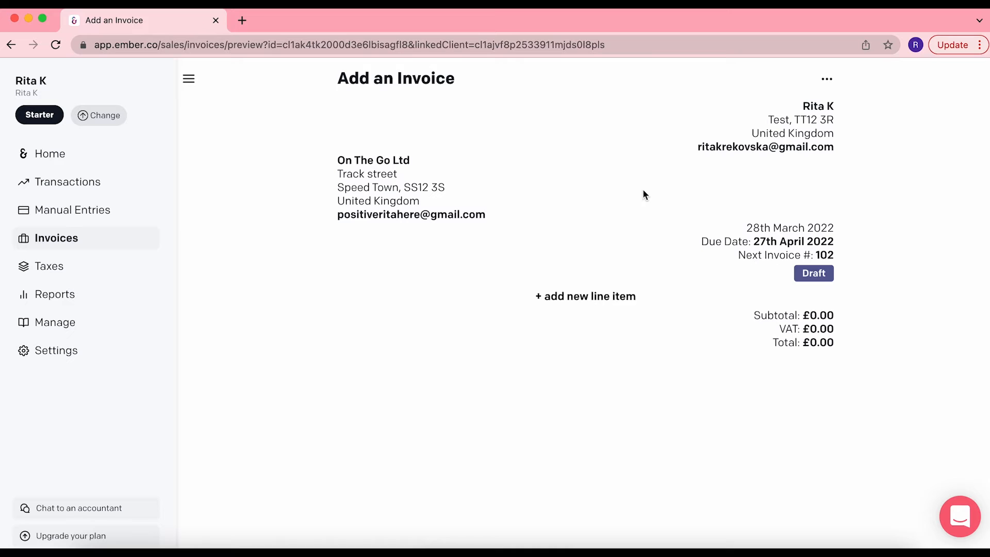
left_click(596, 296)
left_click(419, 258)
left_click(819, 124)
left_click(819, 124)
Add the note '1 month for 3 employees ; 4 weeks; 3 hours' and save the coaching line
left_click(579, 187)
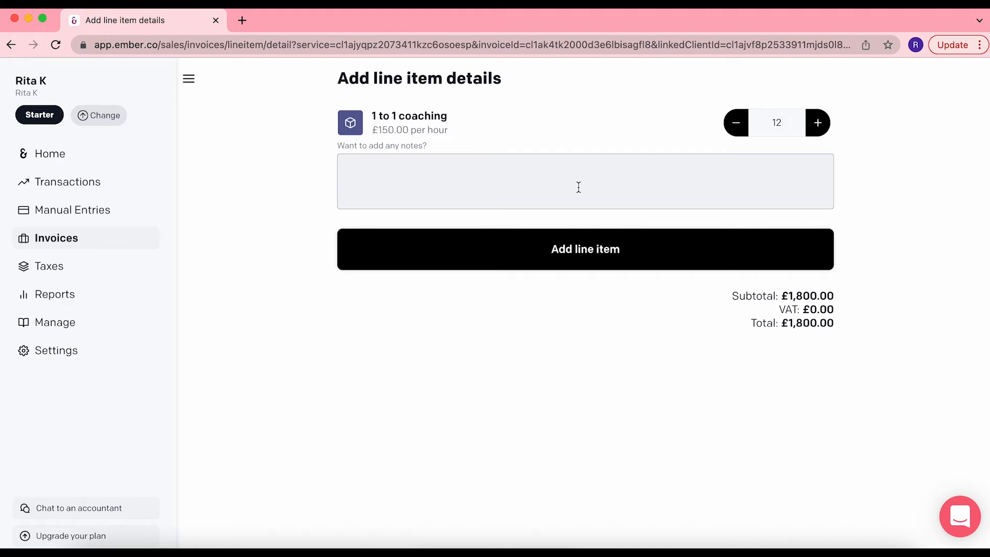
type("1 month")
type(" - 3 employees ; 4 weeks; 3 hours")
left_click(391, 166)
key("BackSpace")
type("for")
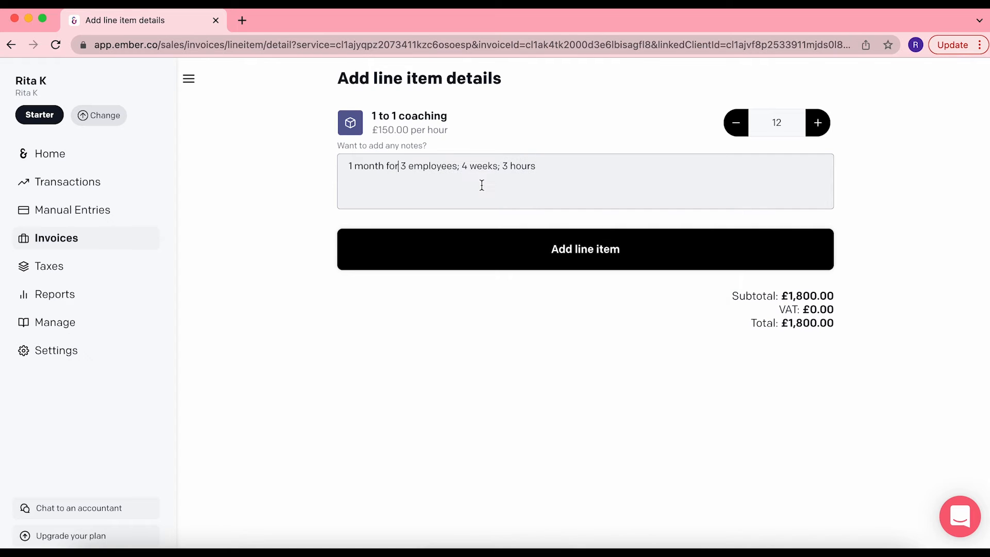
left_click(577, 253)
Email invoice 102 to On The Go Ltd
left_click(827, 79)
left_click(809, 113)
left_click(480, 329)
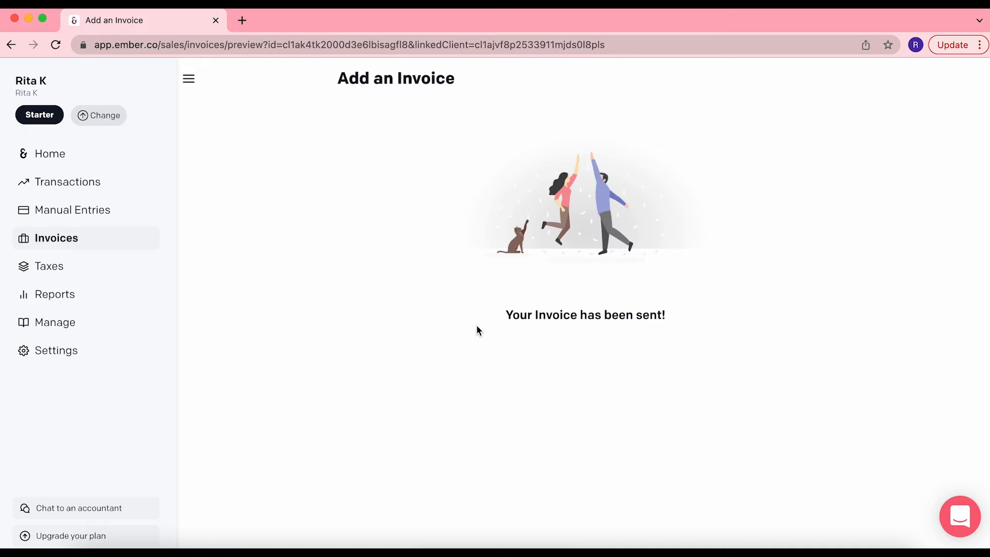
Start invoice 103 for another client with Product 1, 4 of Product 2 and 8 of Product 3
left_click(546, 166)
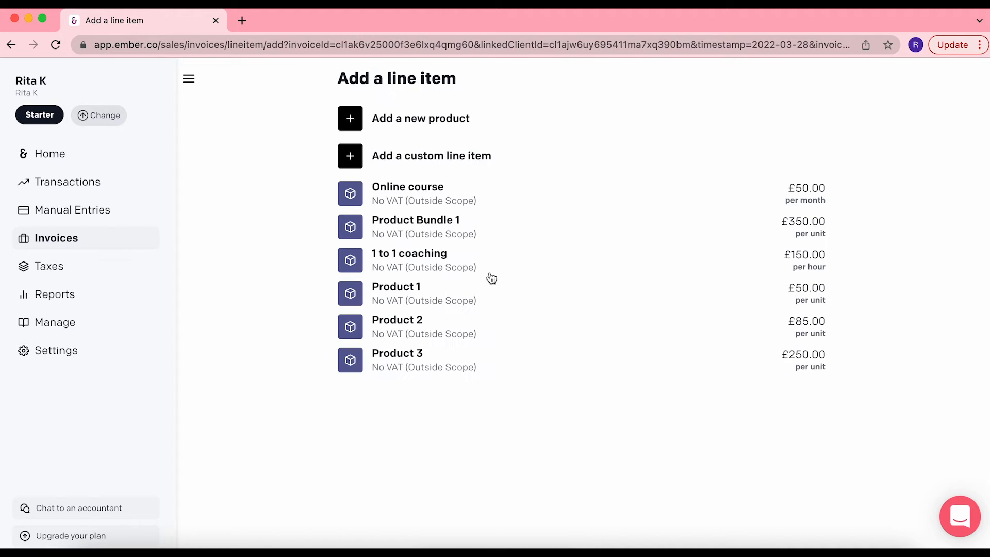
left_click(489, 281)
left_click(601, 251)
left_click(586, 296)
left_click(430, 328)
left_click(818, 123)
left_click(818, 123)
left_click(818, 123)
left_click(608, 250)
left_click(586, 414)
left_click(454, 371)
left_click(818, 123)
left_click(818, 122)
left_click(818, 123)
left_click(818, 122)
left_click(818, 123)
left_click(818, 123)
left_click(818, 123)
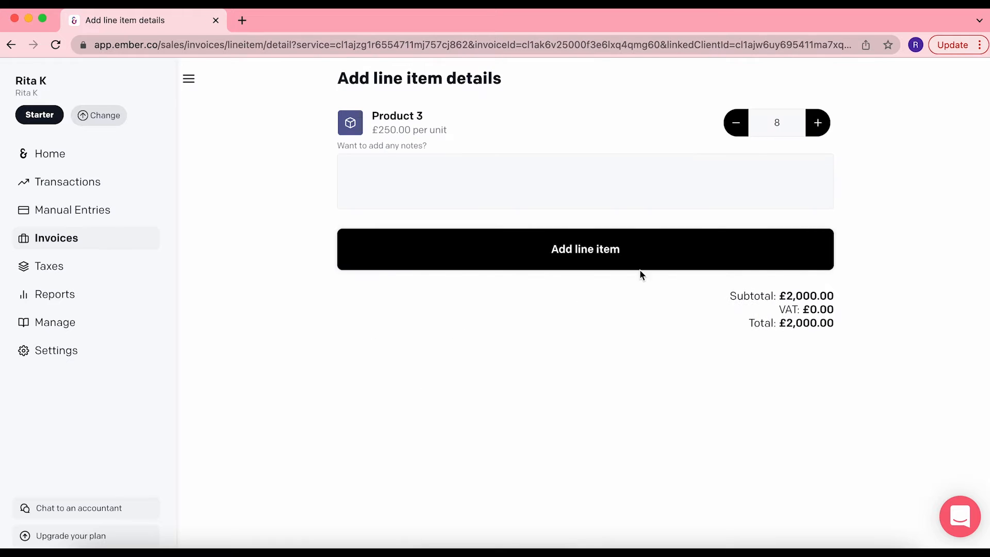
left_click(640, 266)
Add 2 Online course units with the note 'Apr'22-Mar'23' to invoice 103
left_click(588, 463)
left_click(427, 188)
left_click(784, 122)
type("2")
left_click(628, 194)
type("Apr'22-Mar'23")
left_click(639, 259)
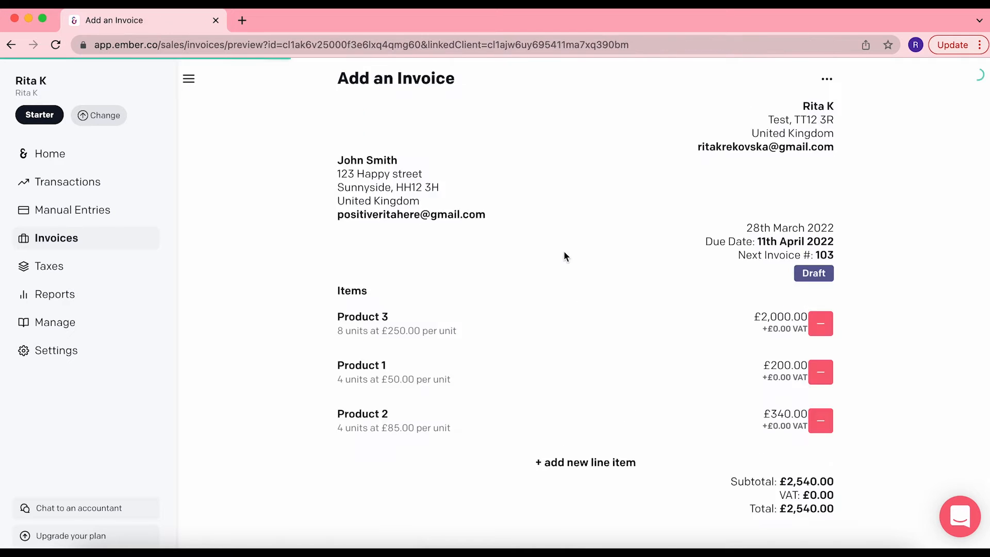
Email invoice 103 and return to the sales invoices list
scroll(573, 473, "down", 1)
left_click(828, 86)
left_click(811, 113)
left_click(522, 324)
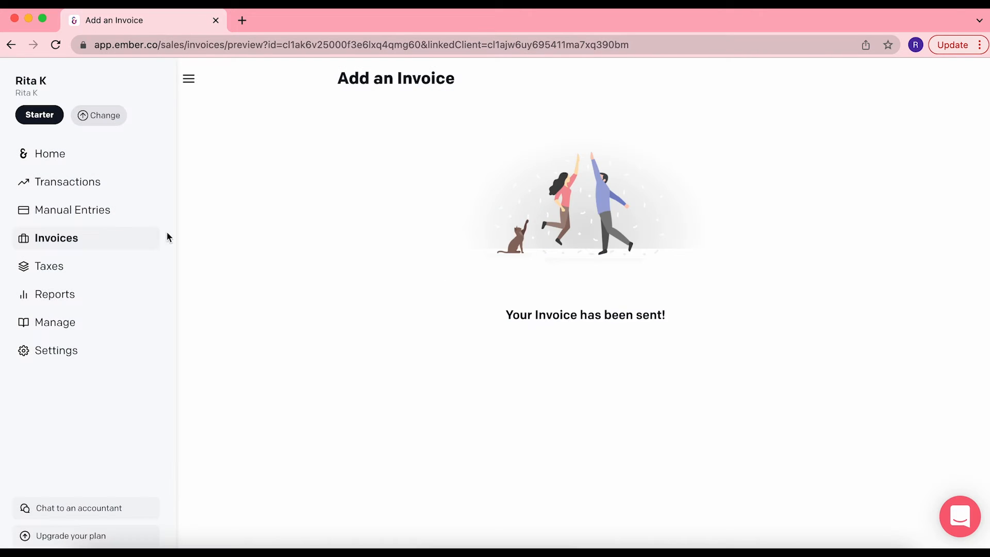
left_click(76, 241)
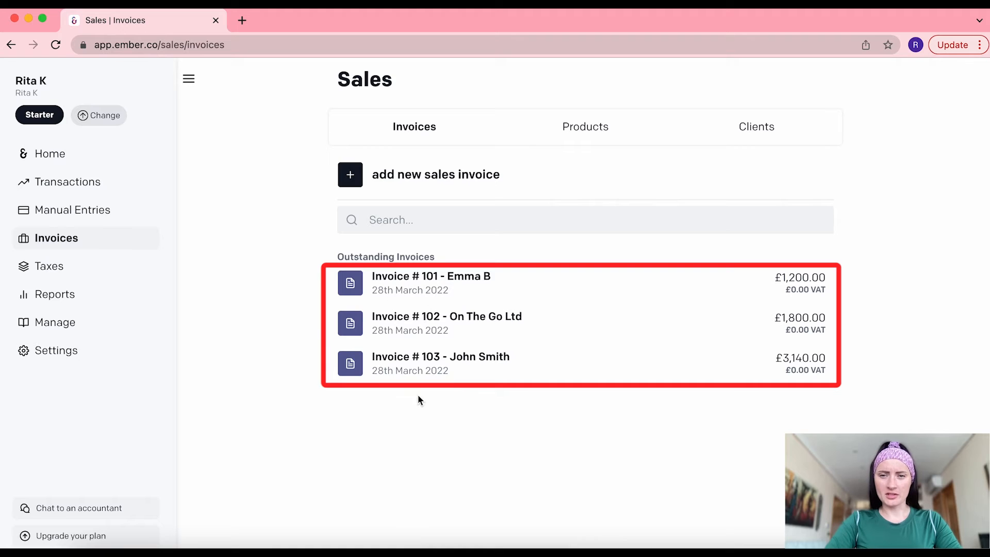
Review the Products and Clients lists, then go to Manual Sales & Expenses entries
left_click(596, 129)
left_click(767, 135)
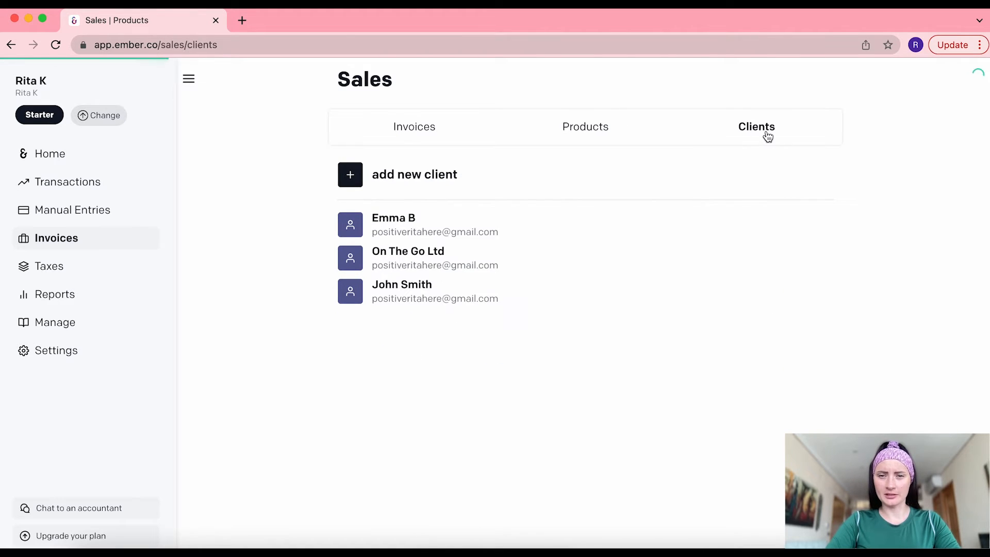
left_click(407, 135)
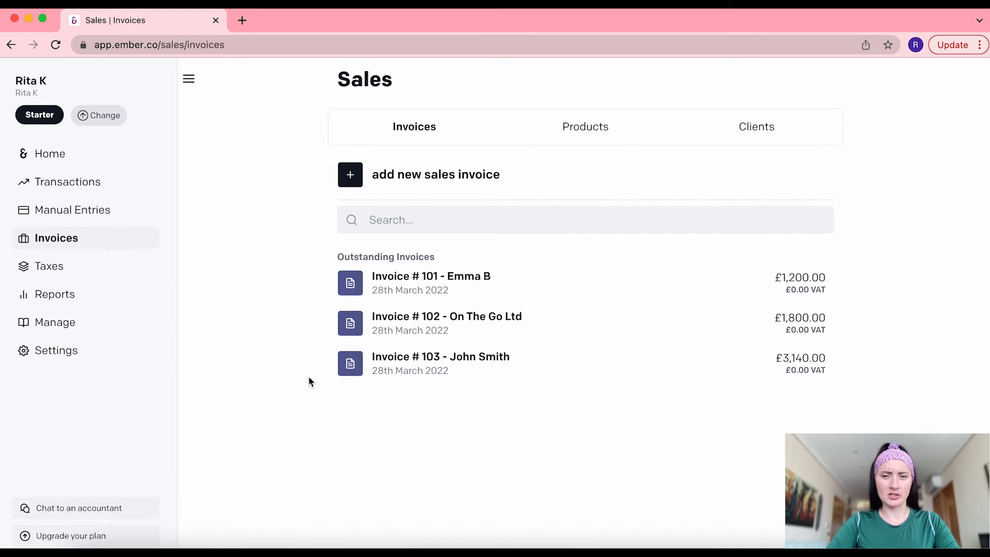
left_click(142, 217)
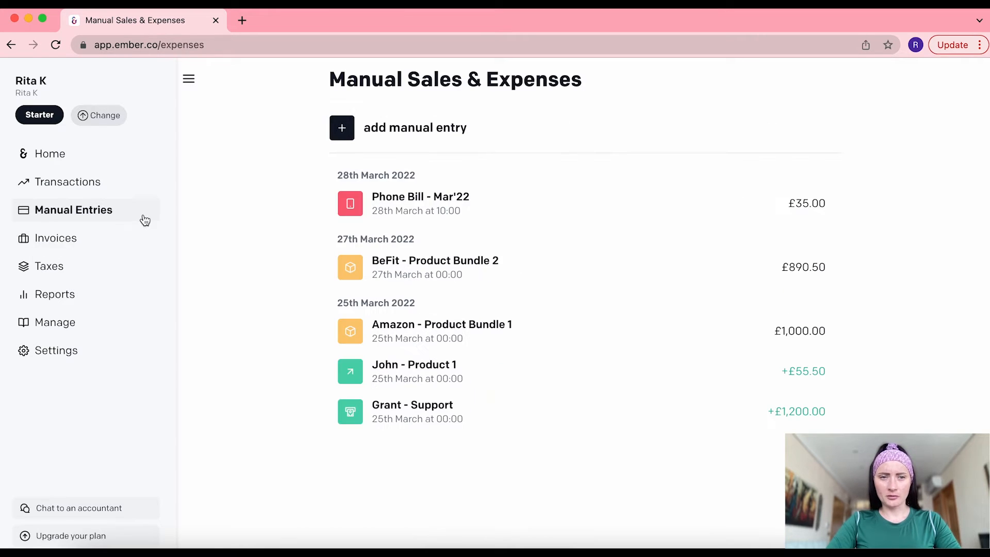
Save a manual sale linked to Invoice #101 with the description 'Paid Inv101'
left_click(433, 135)
left_click(460, 135)
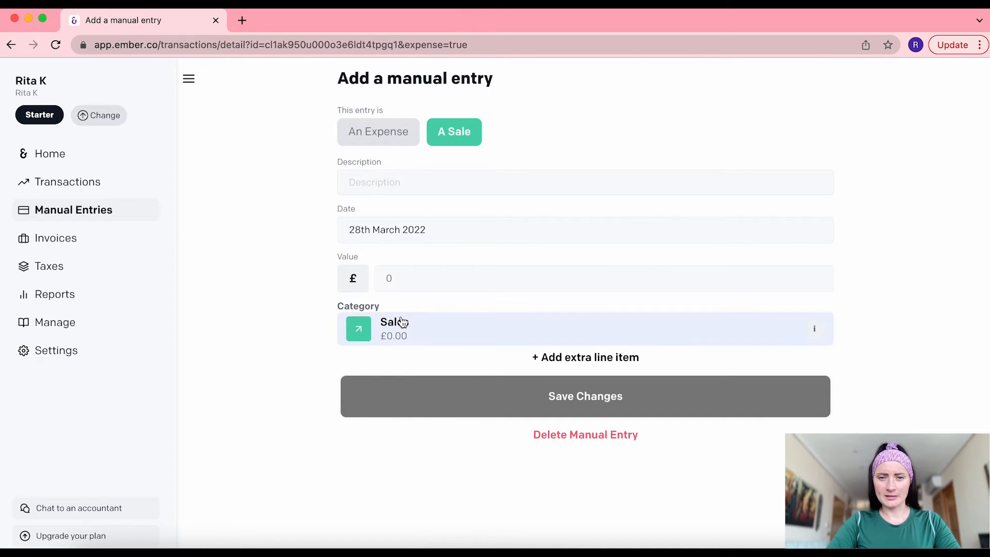
left_click(403, 323)
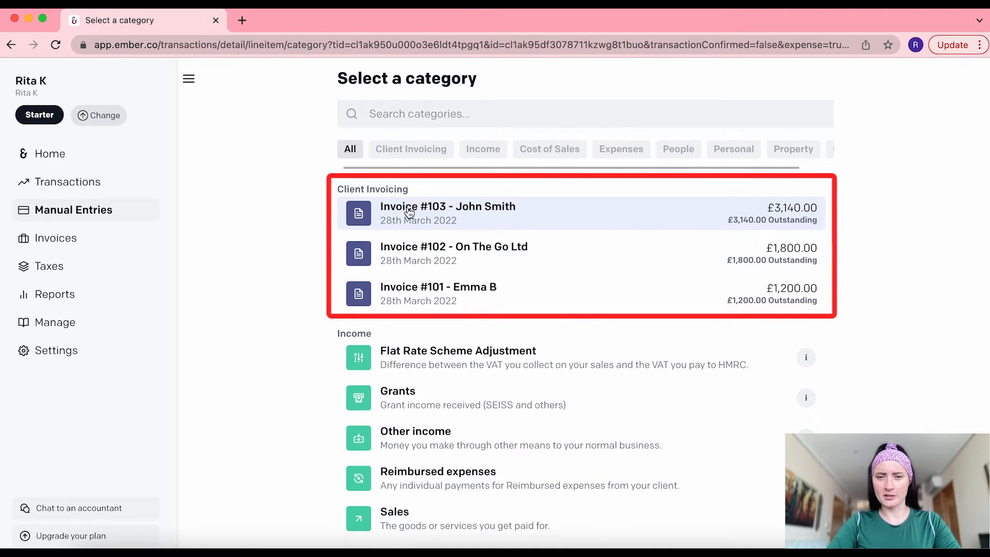
left_click(420, 297)
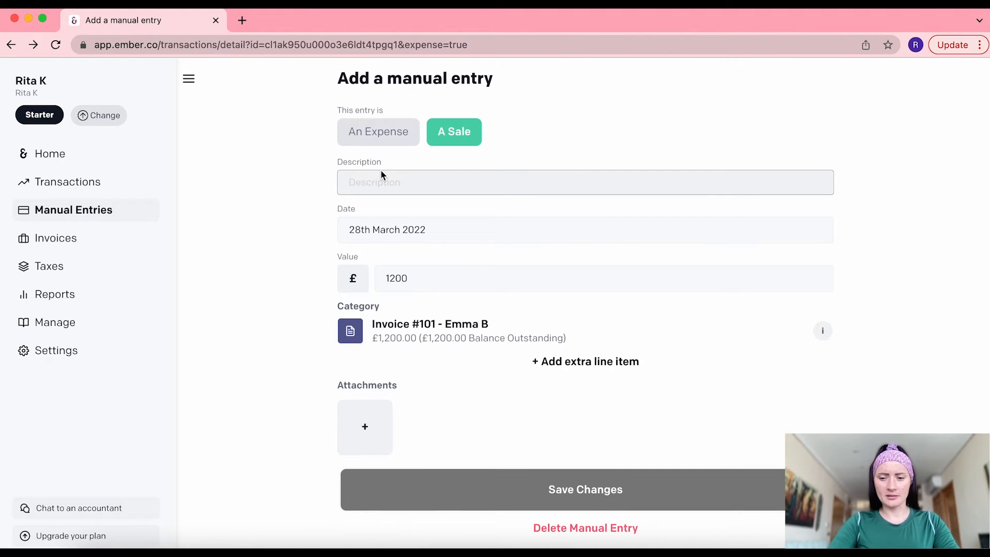
type("Paid")
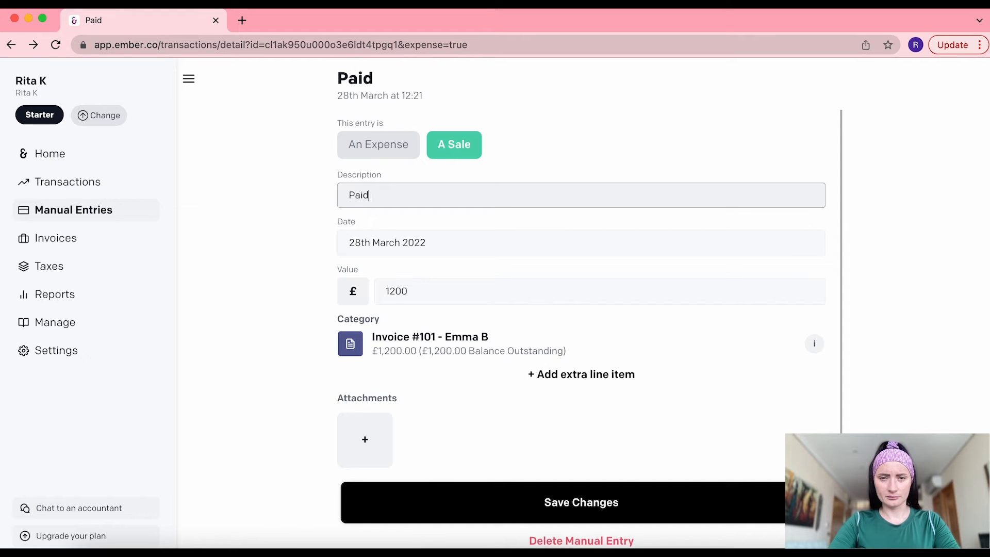
type(" Inv")
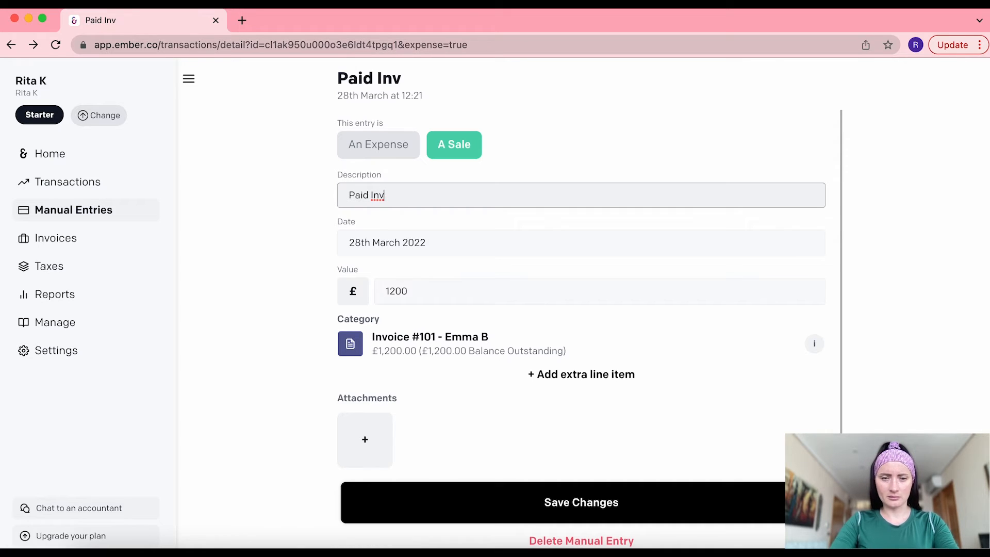
type("101")
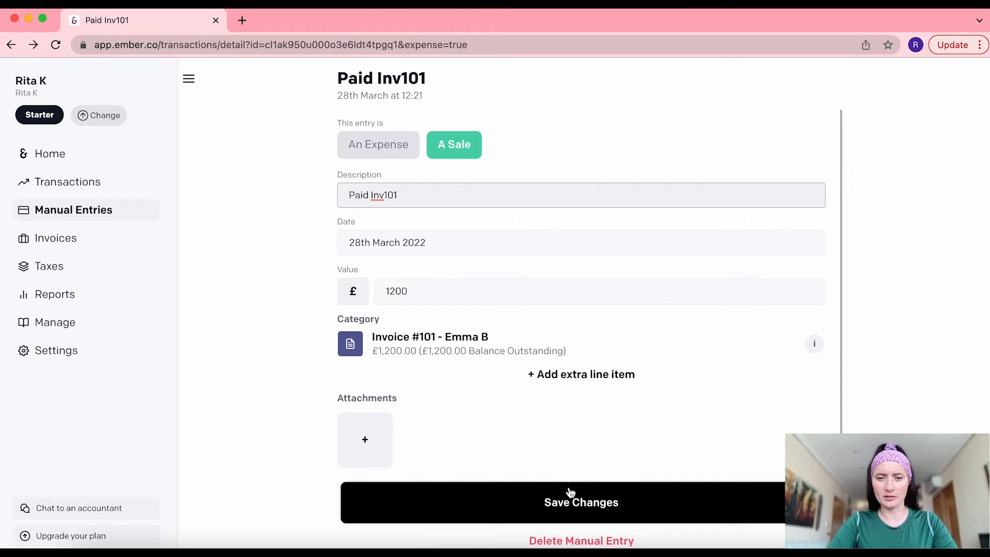
left_click(609, 513)
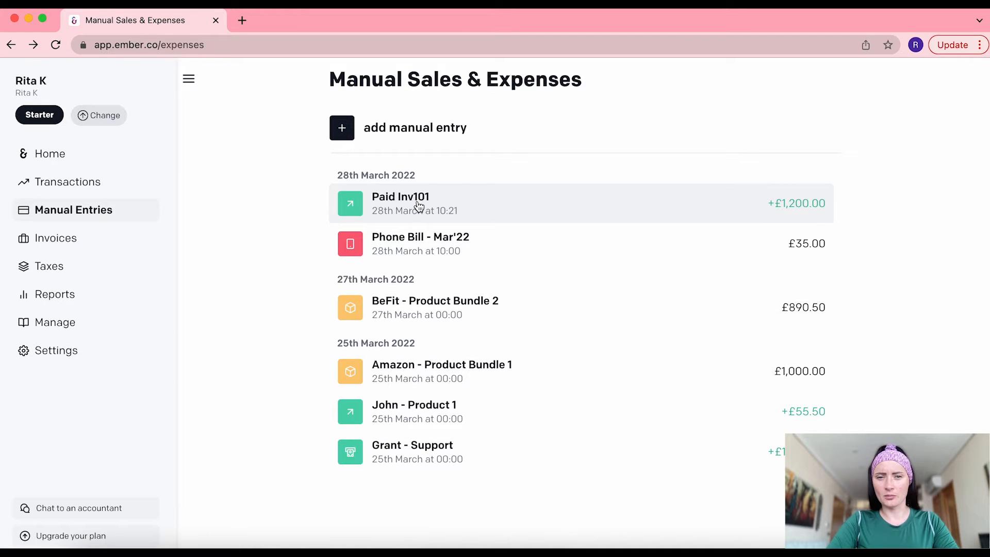
left_click(387, 124)
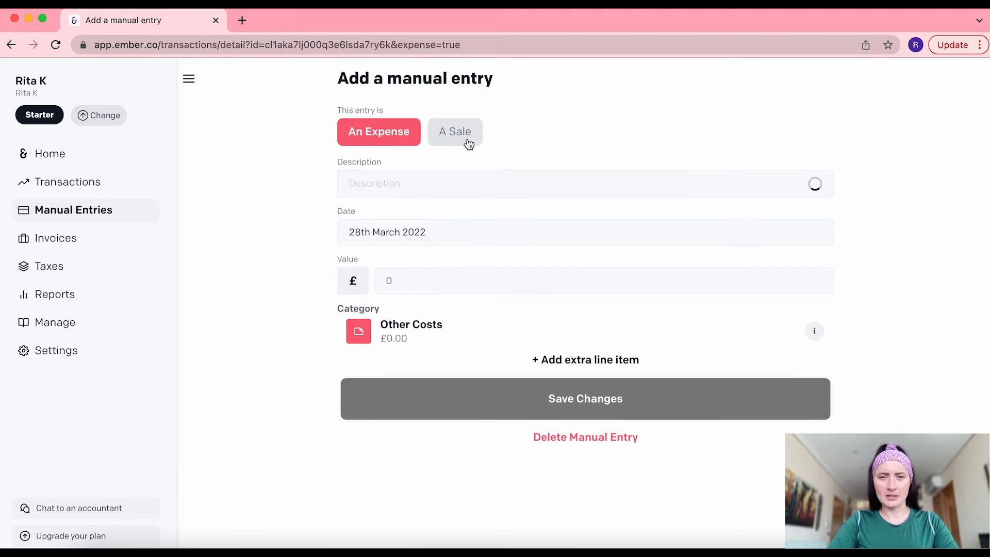
Set the new manual entry's type to A Sale
left_click(469, 143)
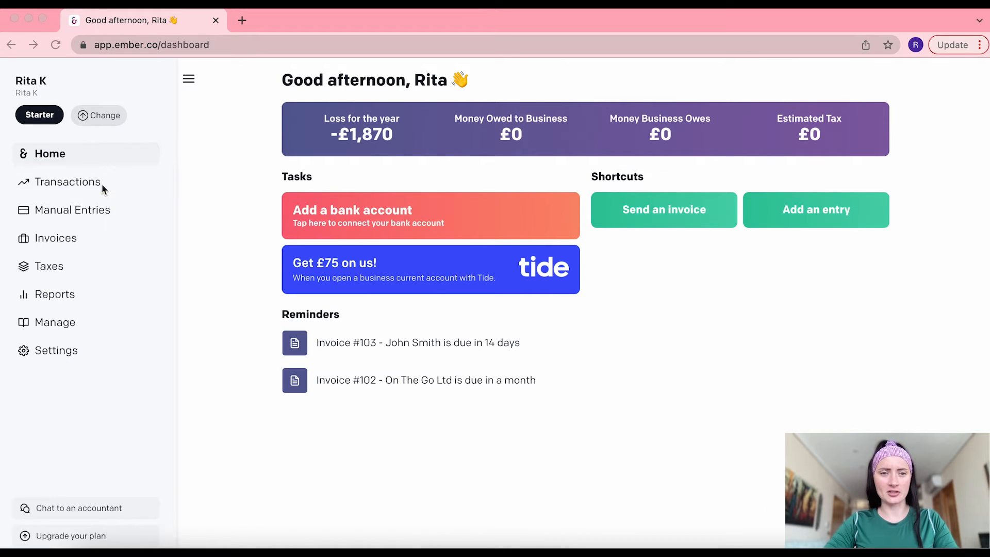
Go to the Transactions page in the sidebar
left_click(84, 188)
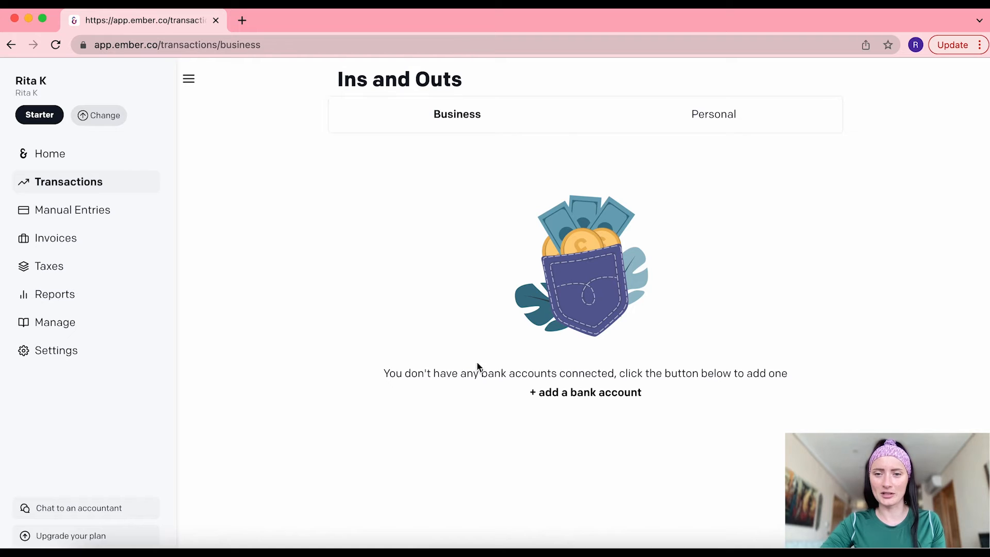
Search 'llo' and add Lloyds Personal as a mainly personal bank connection
left_click(549, 395)
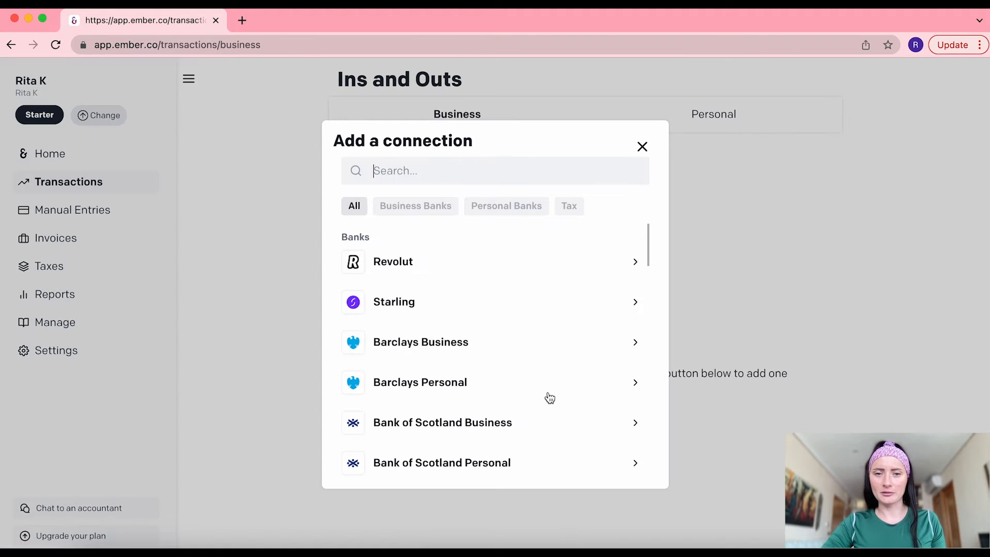
scroll(548, 375, "down", 1)
scroll(548, 375, "down", 15)
scroll(547, 375, "up", 10)
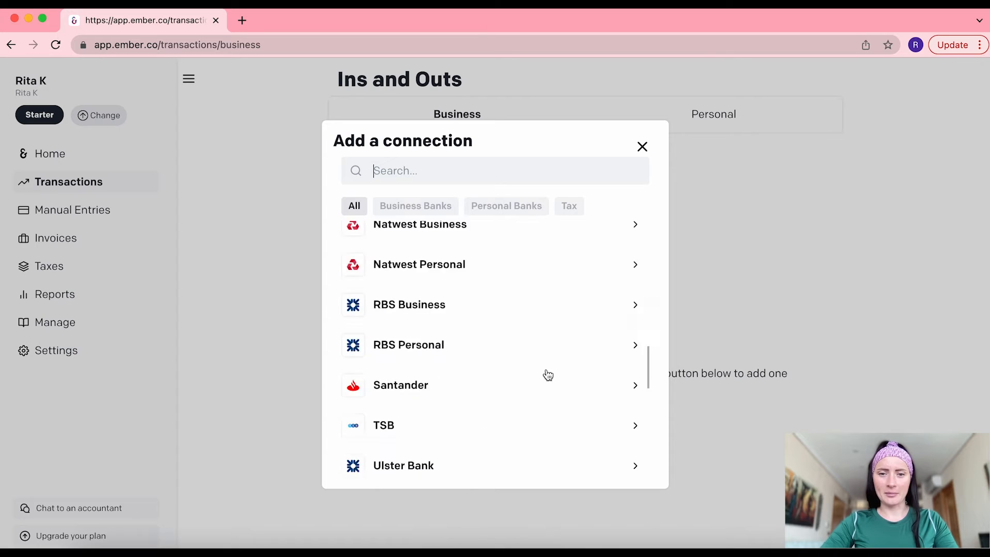
scroll(547, 370, "up", 5)
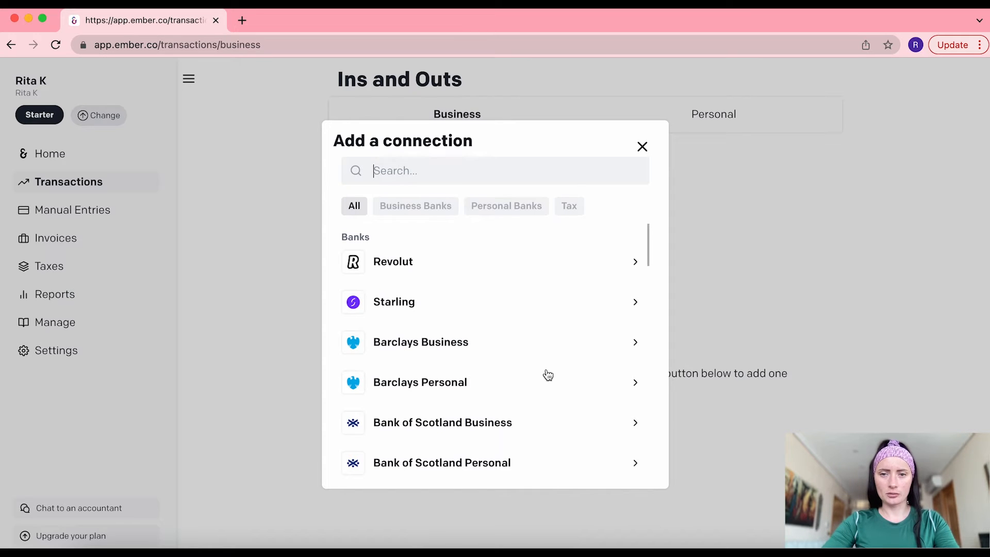
type("llo")
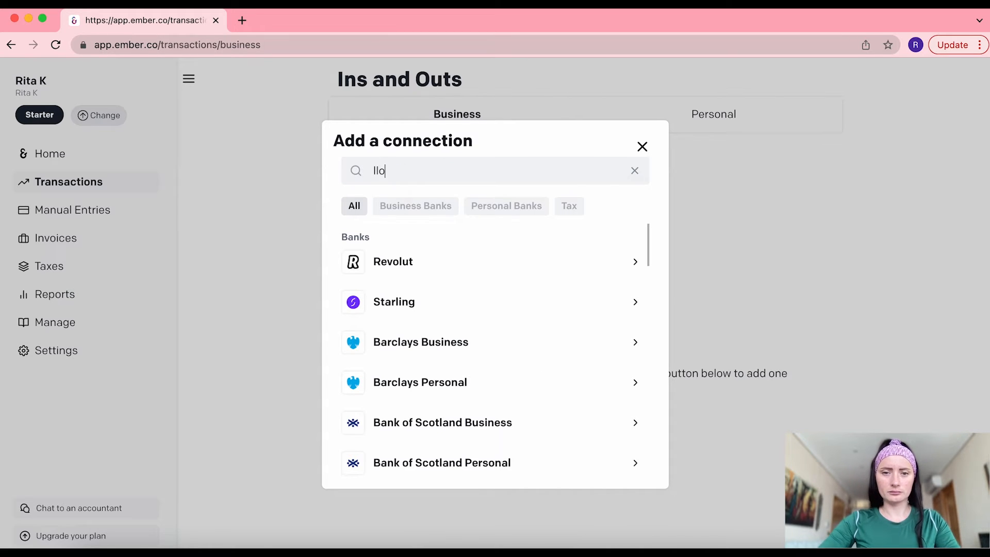
left_click(428, 302)
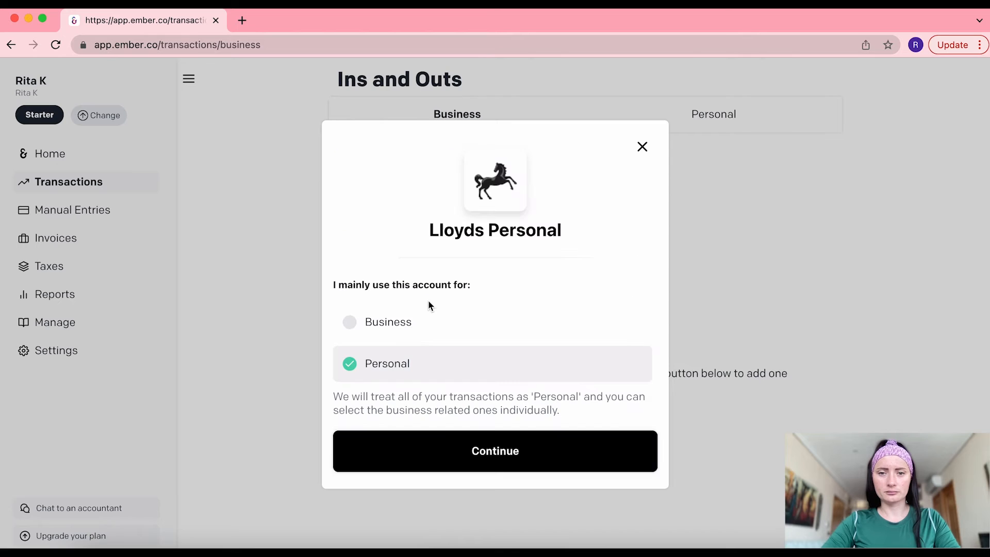
left_click(492, 461)
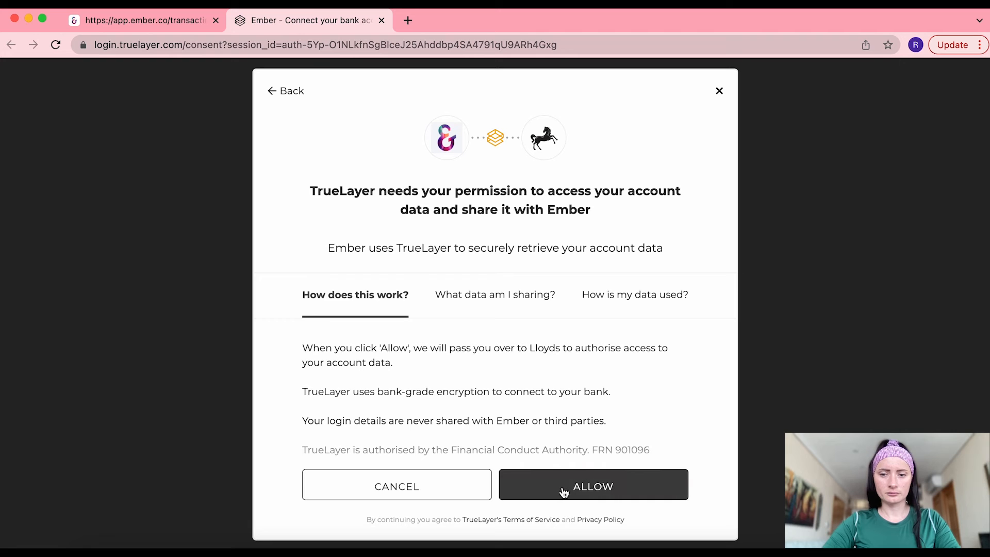
Allow TrueLayer to access the Lloyds account data
left_click(563, 493)
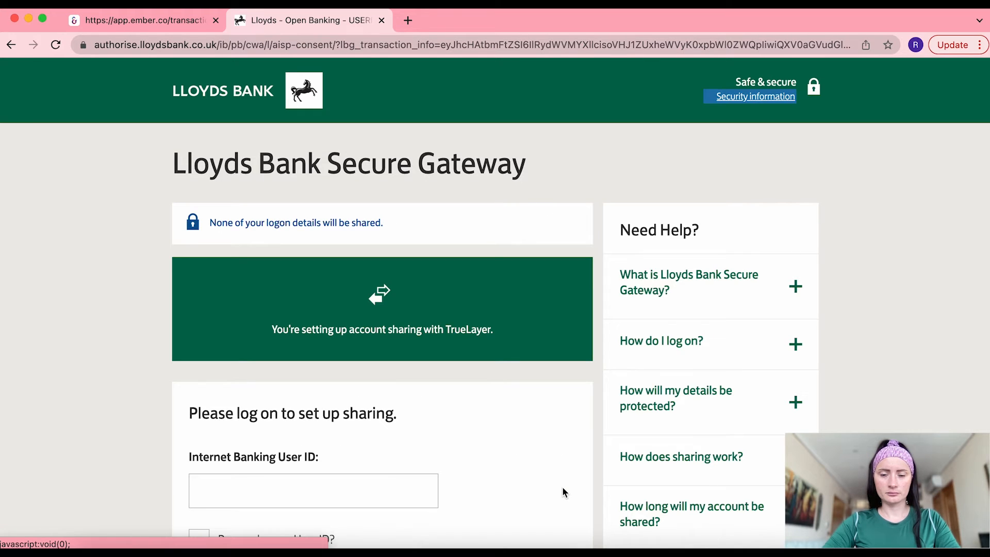
scroll(562, 487, "down", 3)
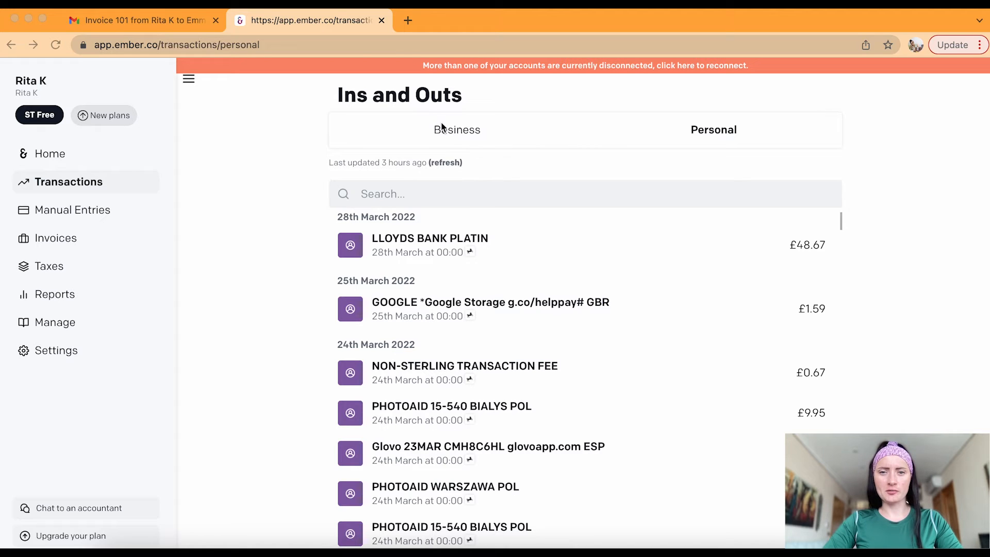
left_click(450, 135)
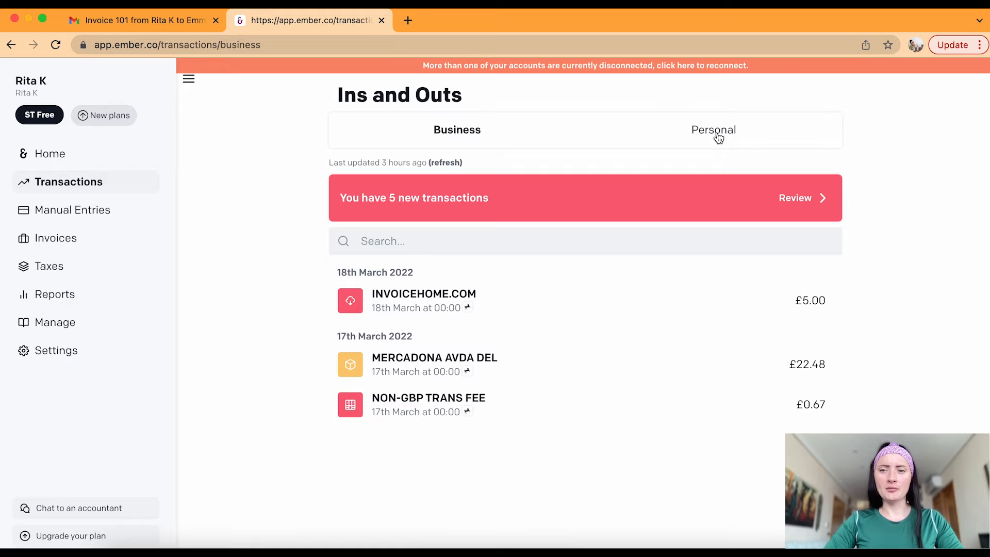
left_click(718, 135)
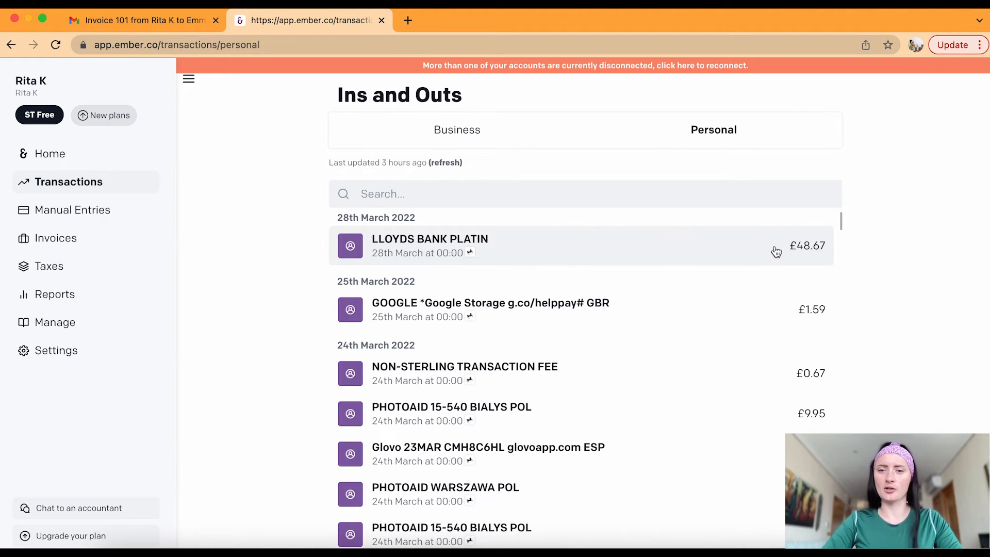
After viewing the LLOYDS BANK PLATIN entry, switch the £1.59 Google Storage payment to business
left_click(669, 247)
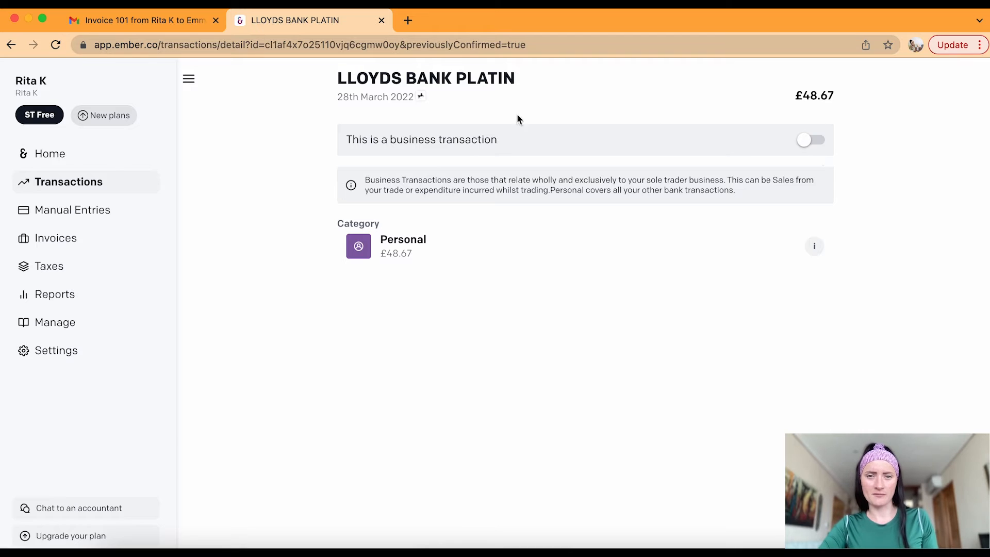
left_click(11, 45)
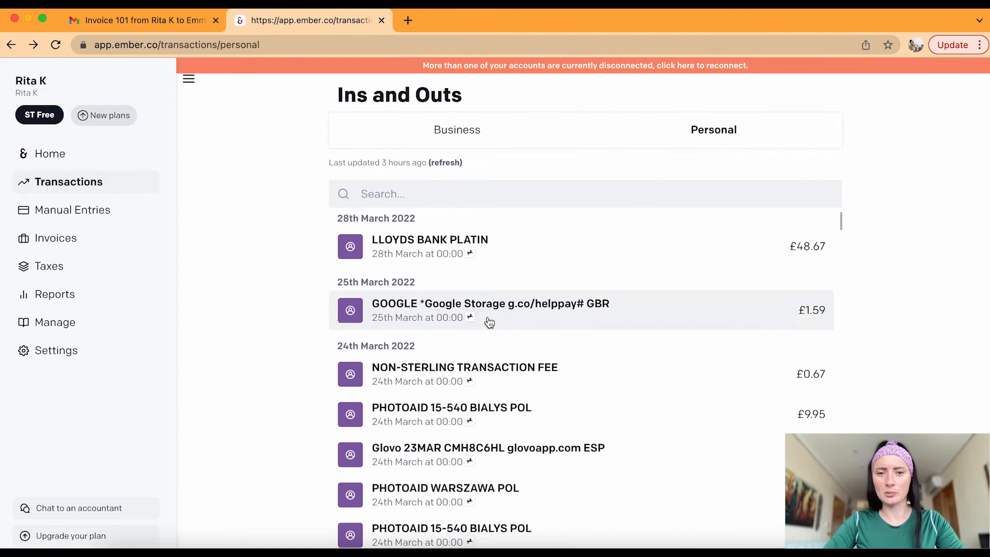
left_click(522, 320)
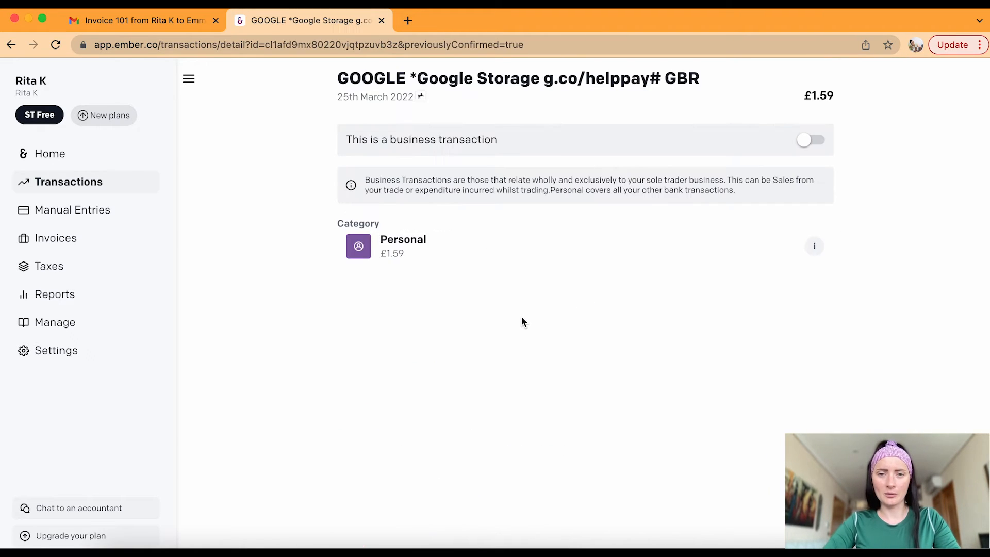
left_click(816, 141)
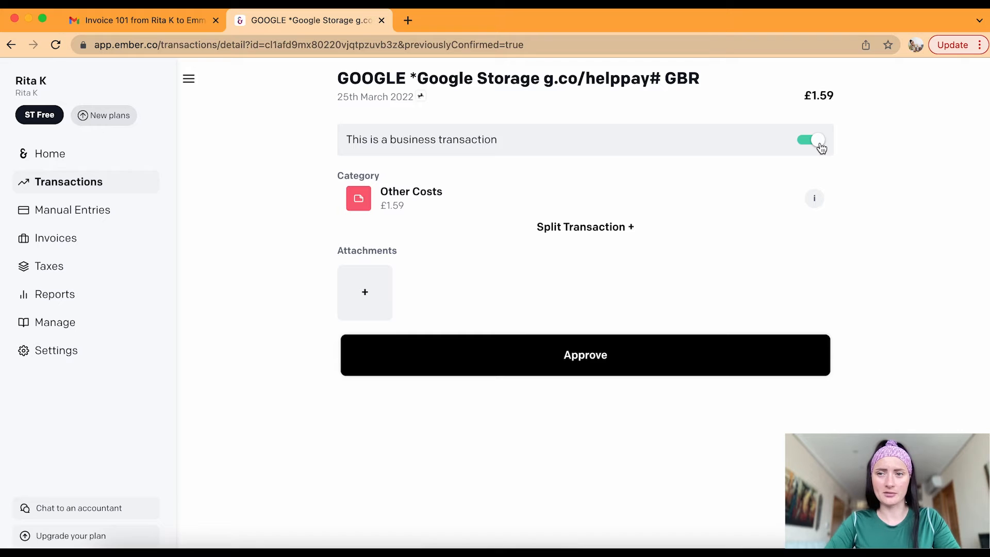
Change the Google Storage payment from Other Costs to the Software expense category and approve it
left_click(500, 200)
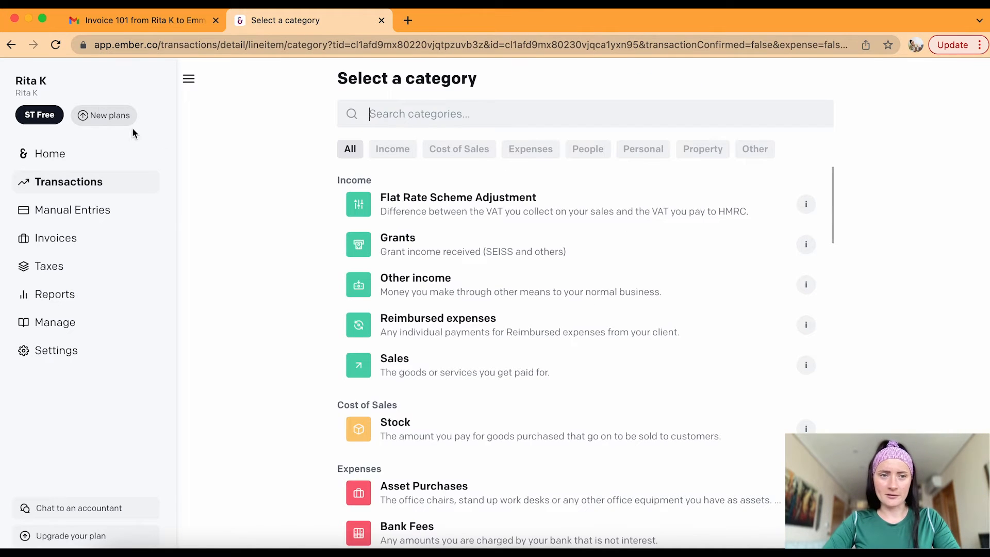
left_click(11, 44)
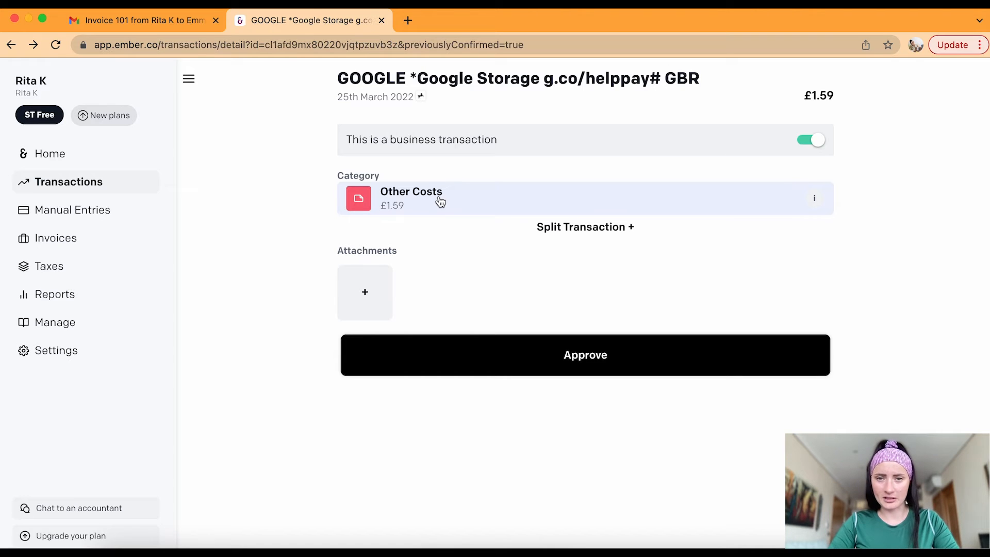
left_click(409, 206)
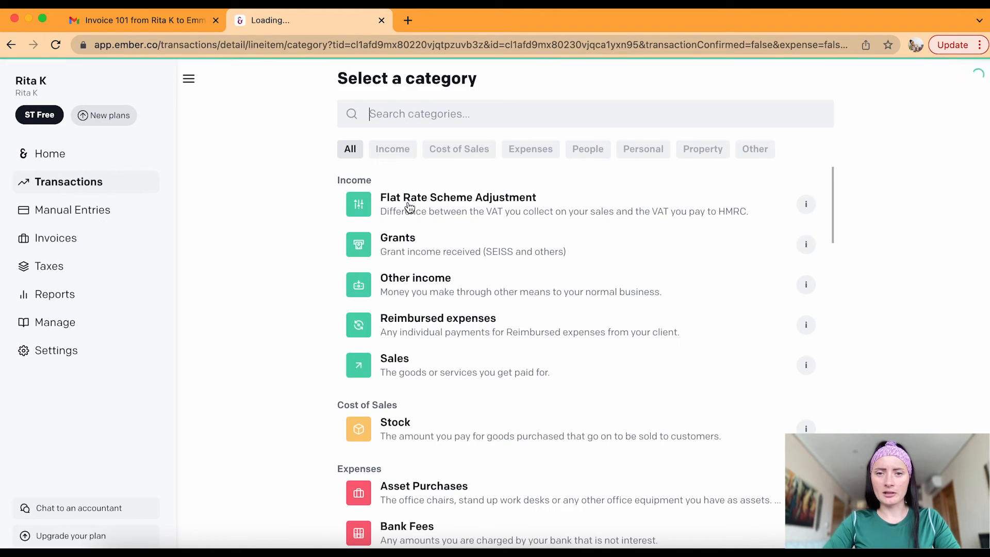
left_click(531, 154)
scroll(552, 283, "down", 6)
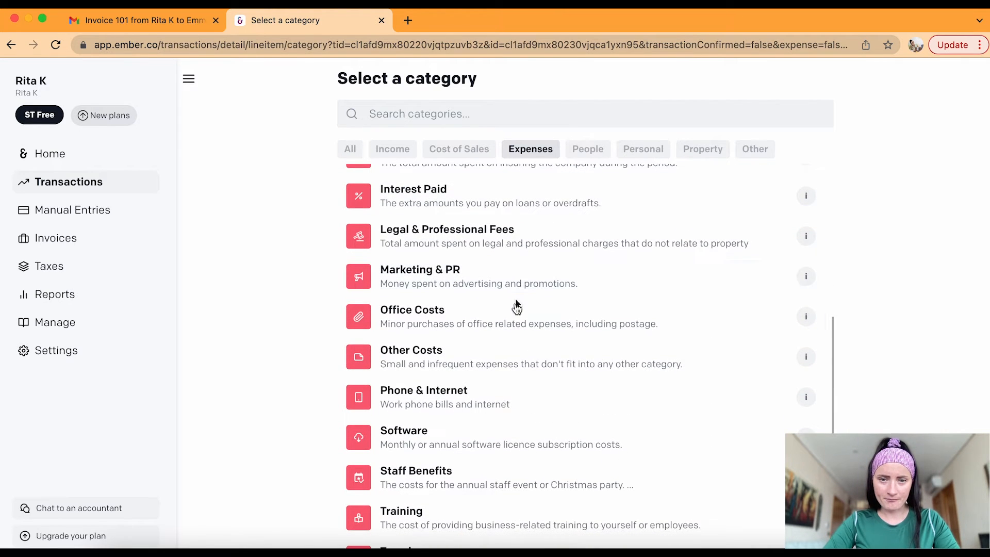
left_click(498, 440)
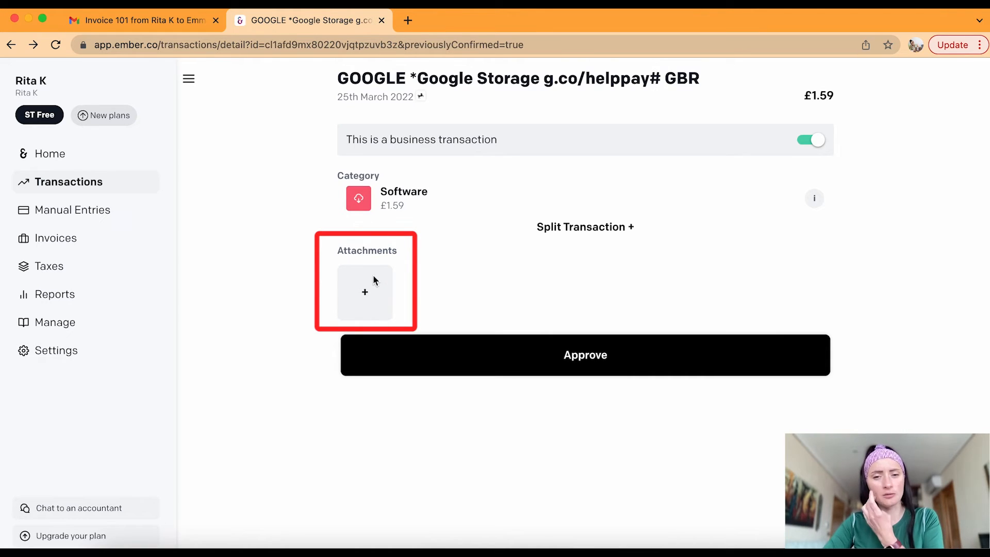
left_click(579, 372)
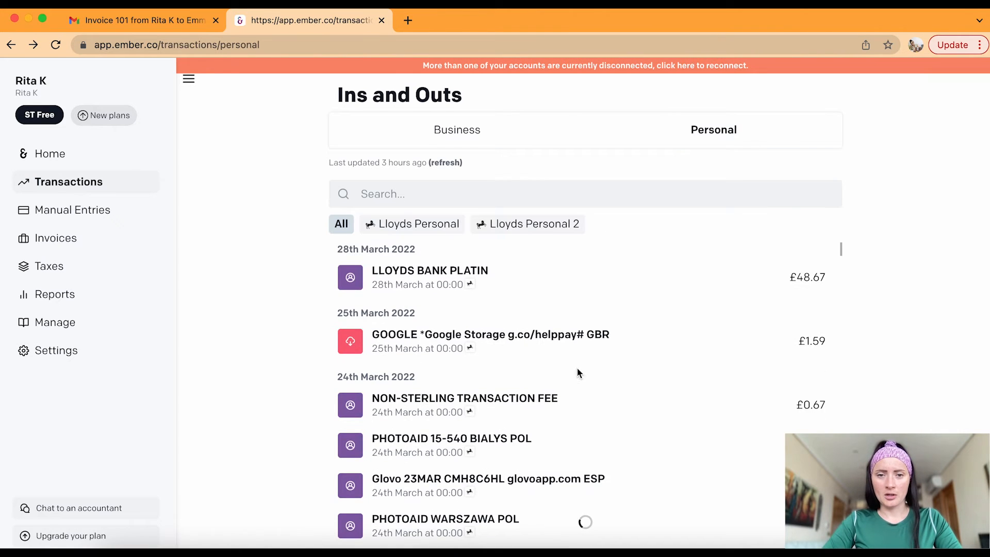
Glance at Business transactions, then open the £9.95 PHOTOAID 15-540 BIALYS POL payment under Personal
left_click(454, 133)
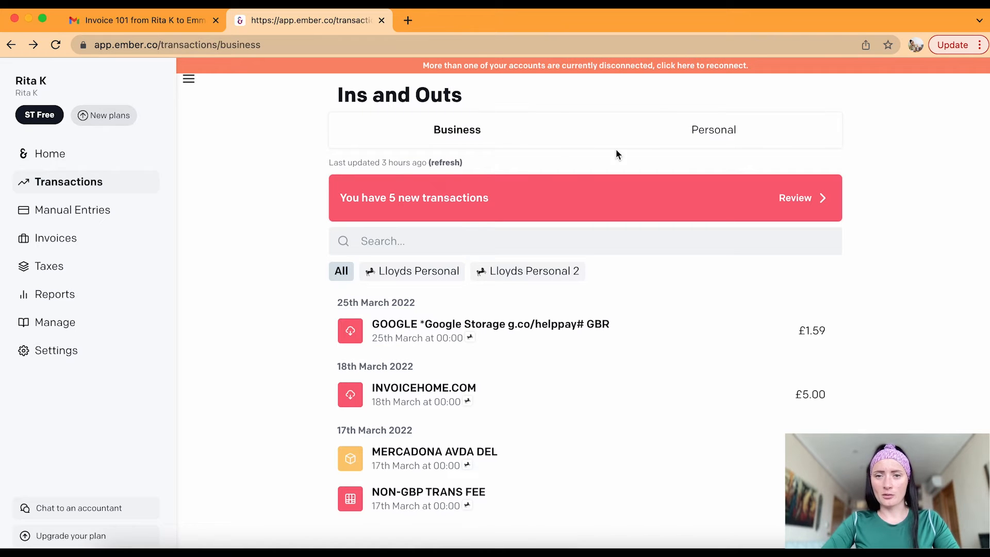
left_click(714, 130)
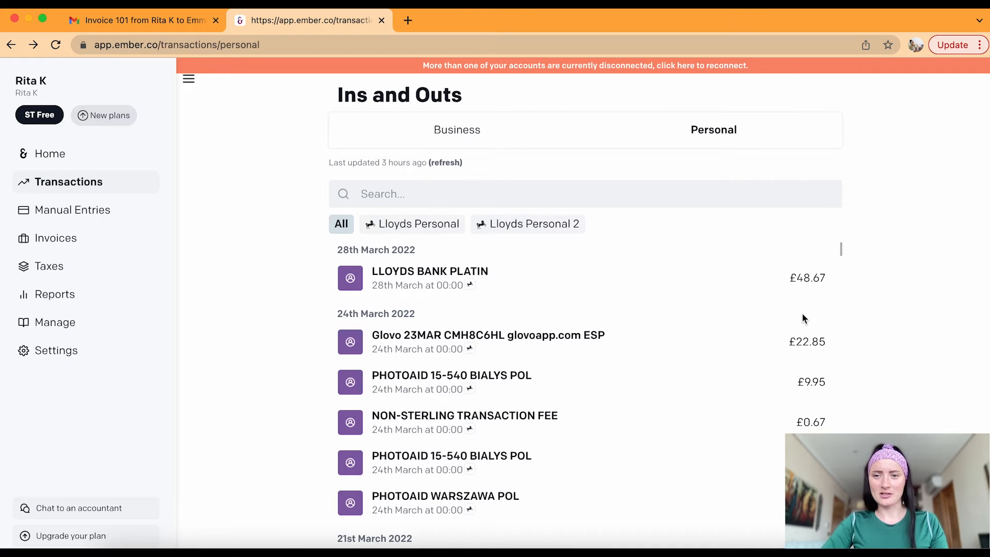
scroll(803, 315, "down", 2)
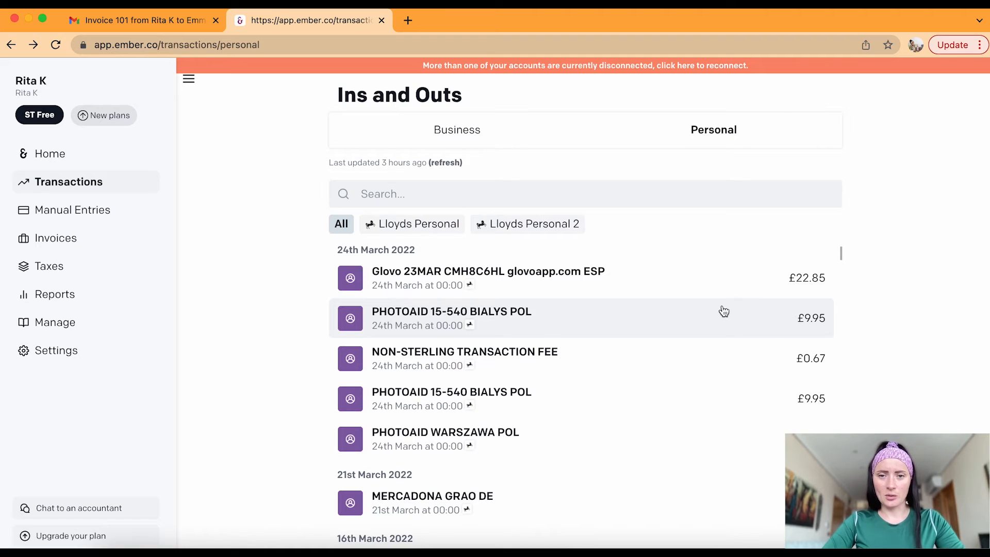
scroll(692, 344, "up", 2)
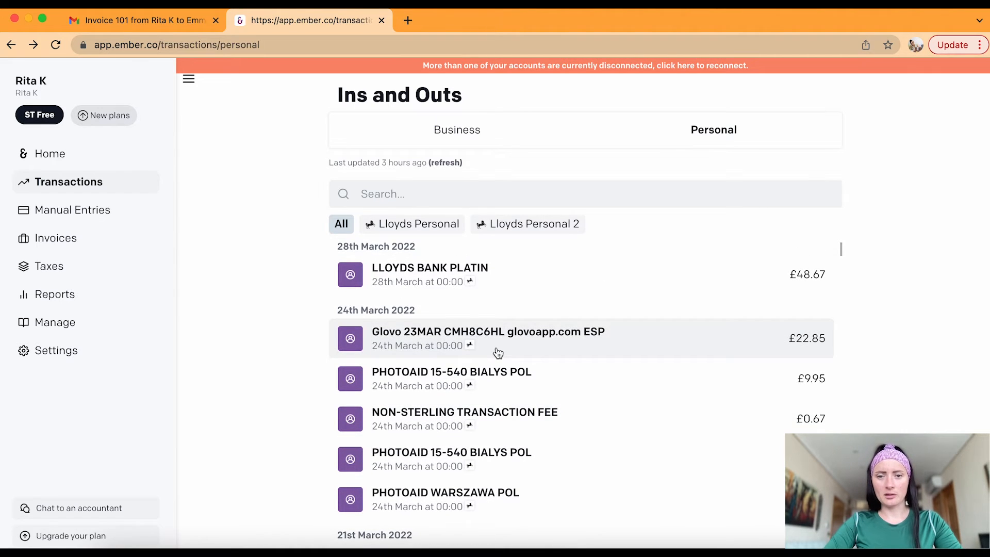
scroll(497, 351, "down", 1)
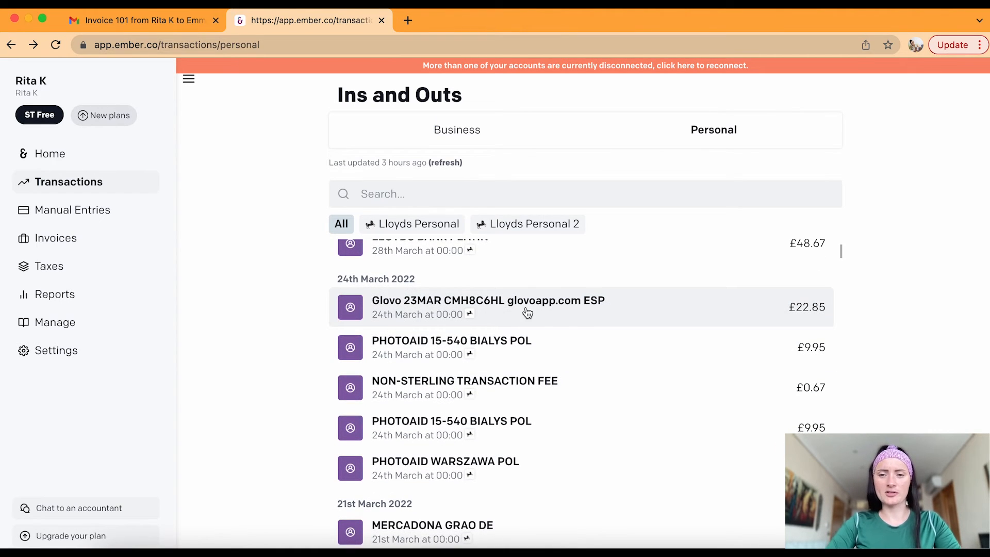
left_click(446, 355)
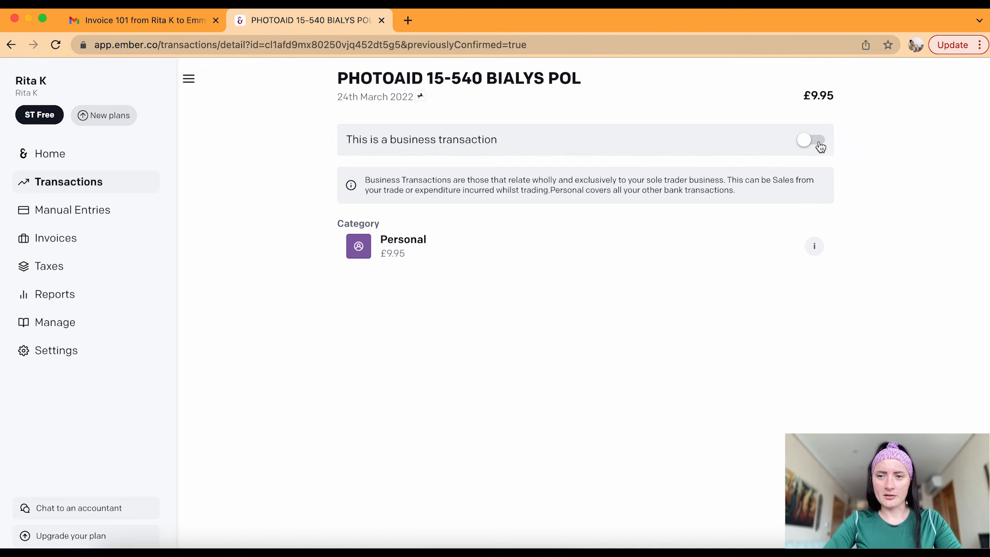
Mark the £9.95 PHOTOAID payment as business and browse its category filters
left_click(812, 141)
left_click(495, 202)
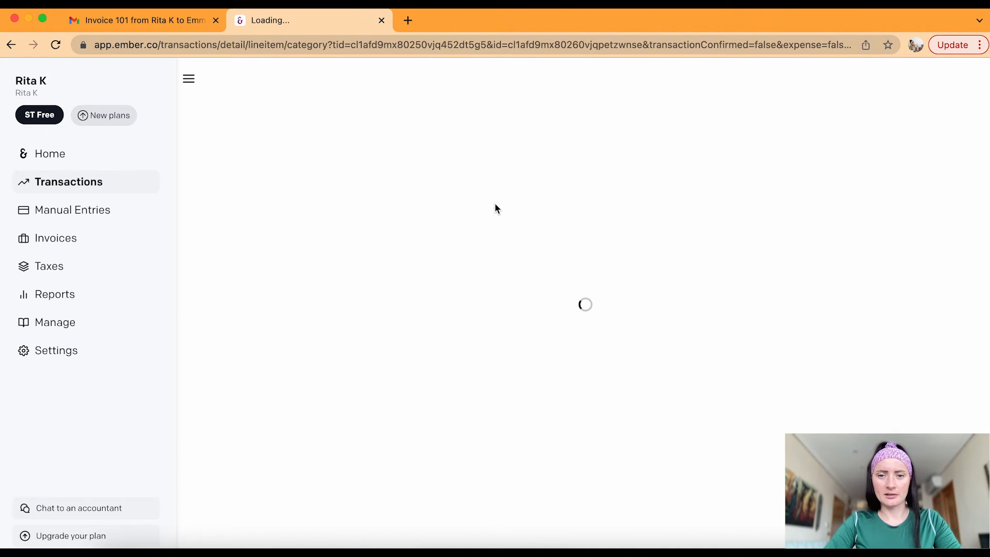
left_click(544, 150)
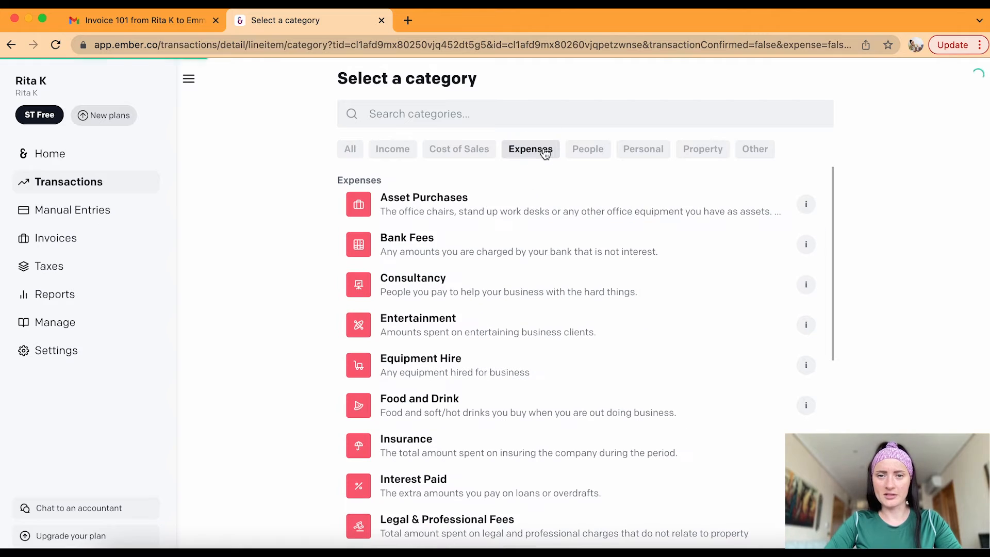
scroll(602, 343, "down", 1)
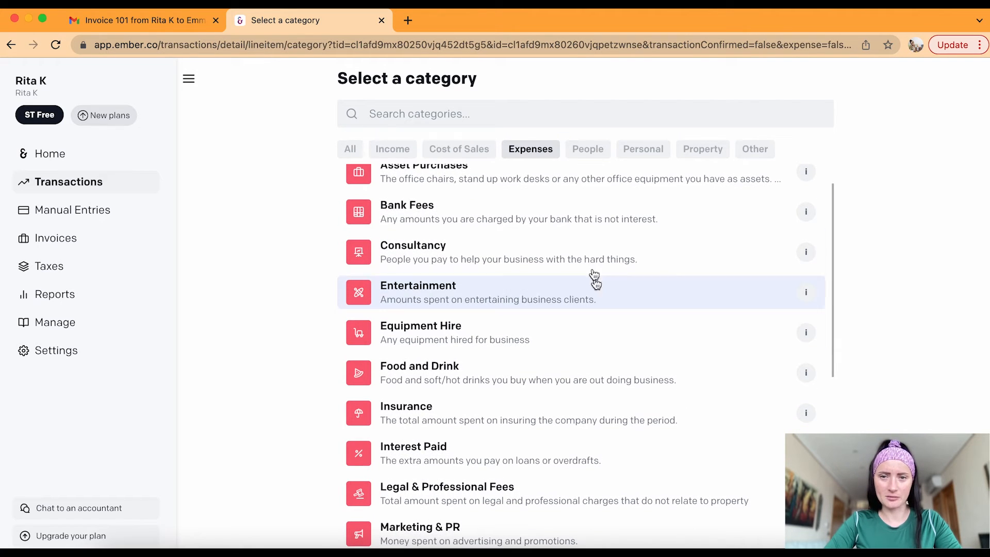
left_click(600, 151)
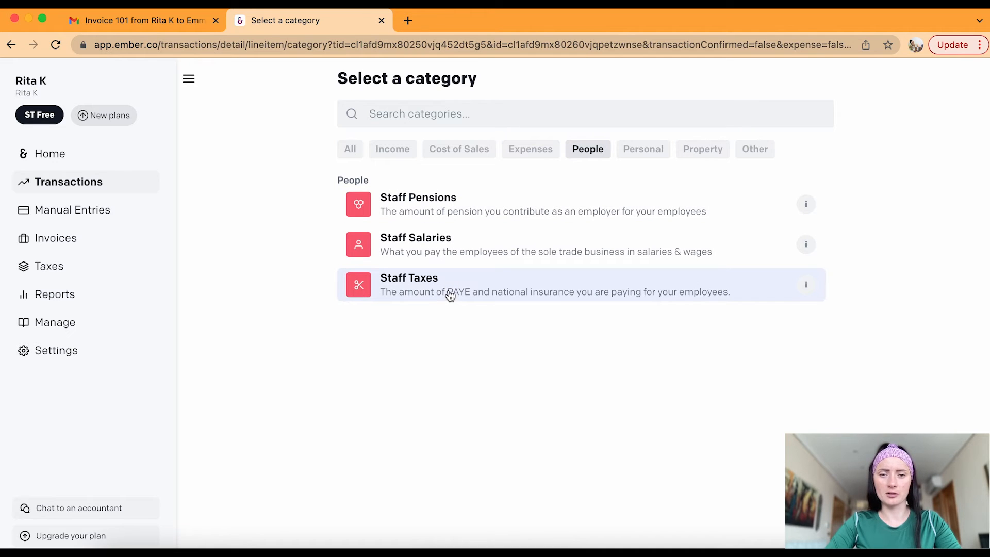
left_click(654, 151)
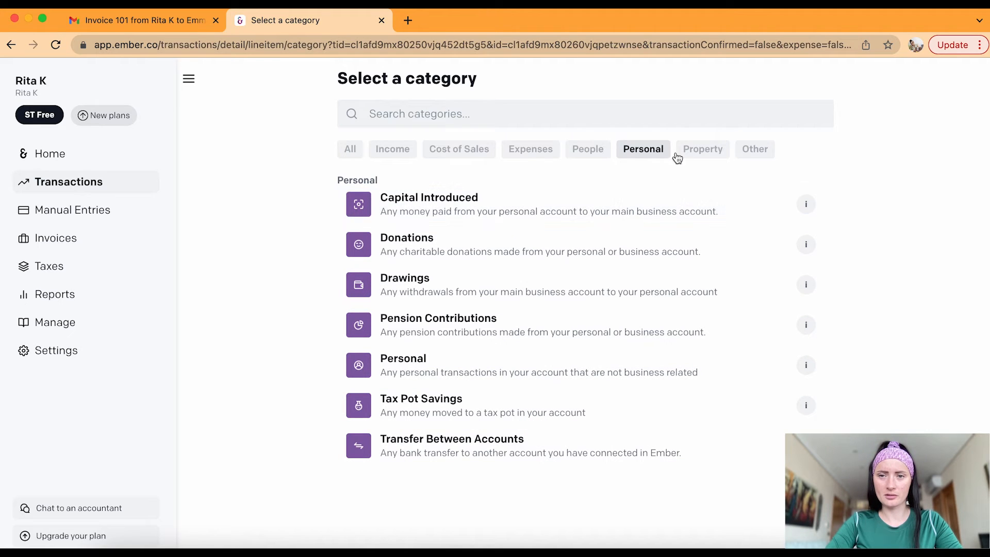
Filter to expense categories and assign Marketing & PR to the PHOTOAID payment
left_click(527, 153)
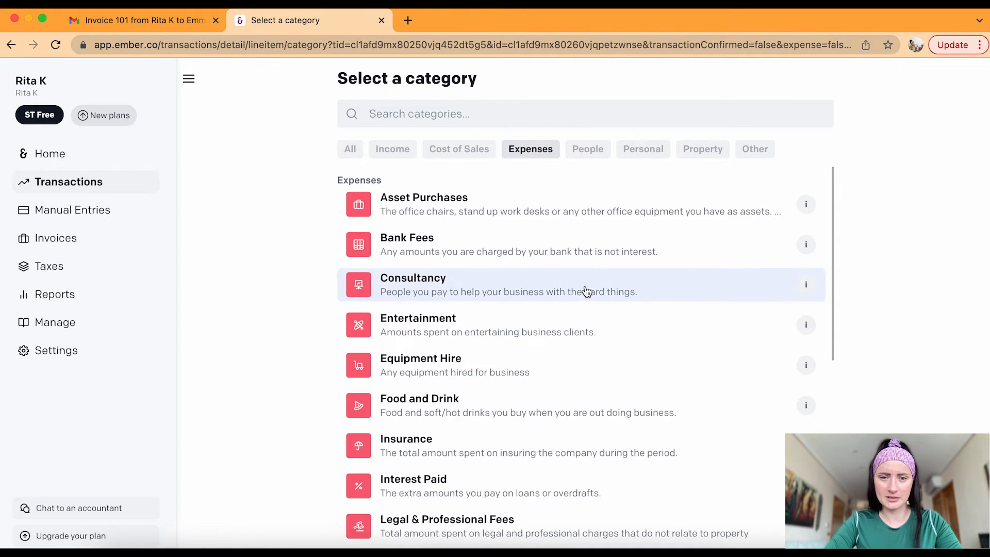
scroll(585, 287, "down", 1)
scroll(587, 292, "down", 5)
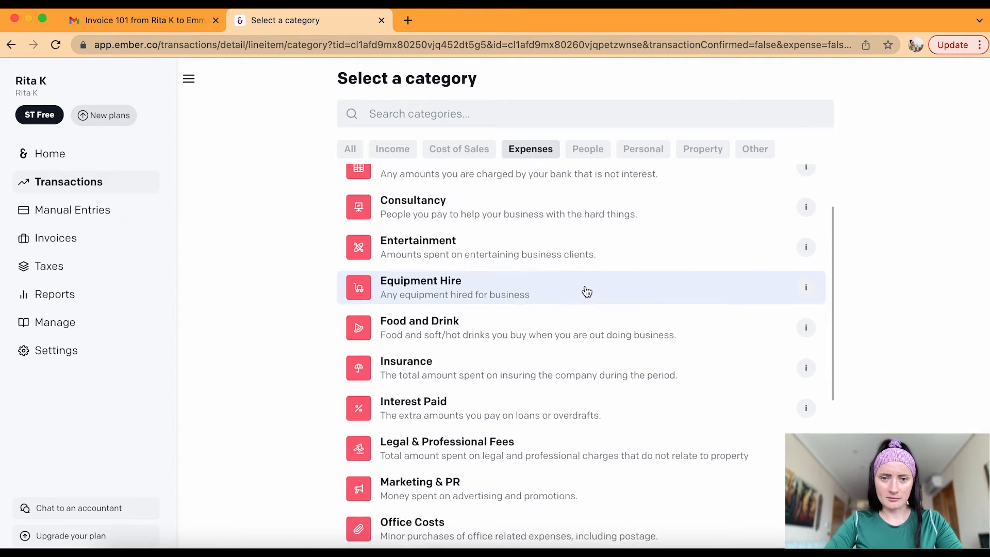
scroll(587, 292, "down", 2)
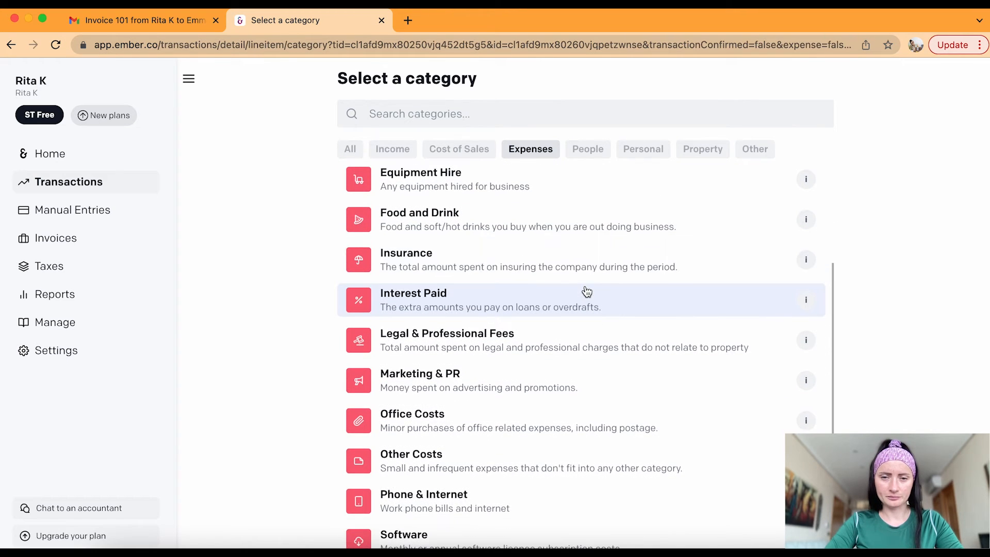
scroll(587, 292, "down", 5)
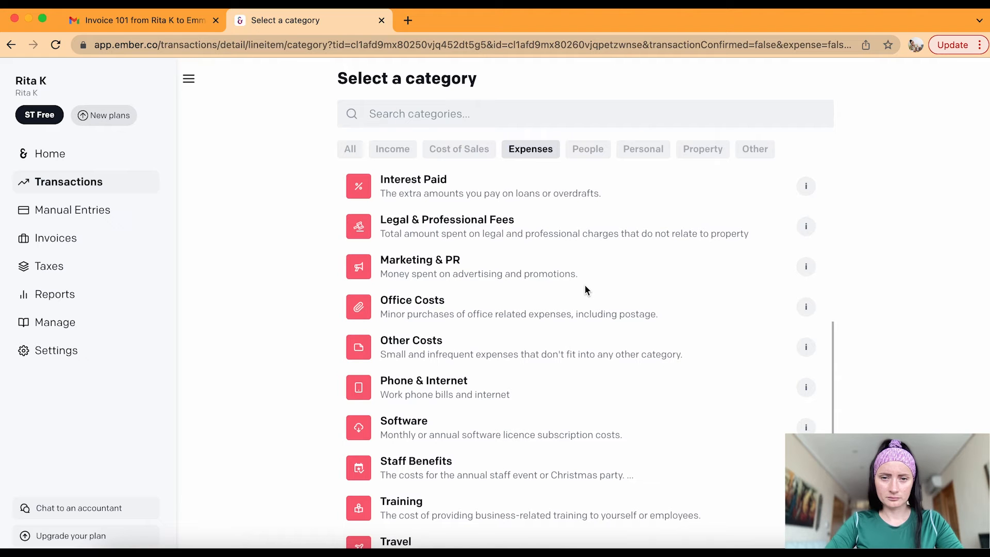
scroll(585, 289, "down", 2)
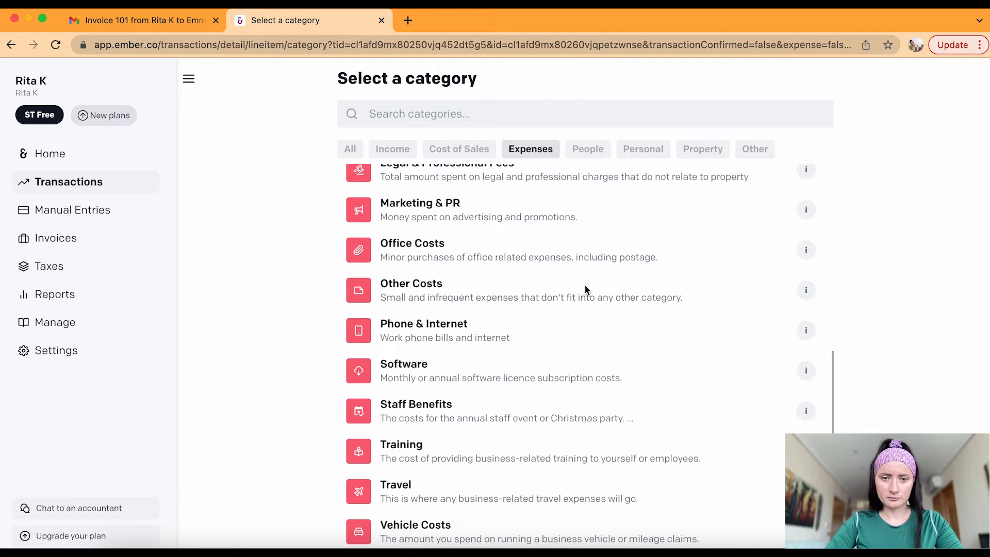
scroll(585, 290, "up", 2)
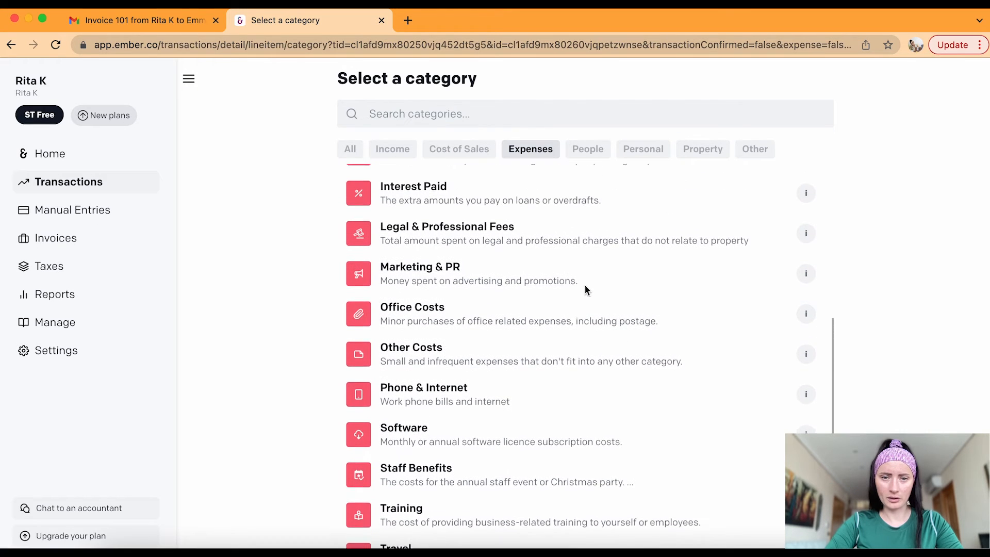
left_click(420, 289)
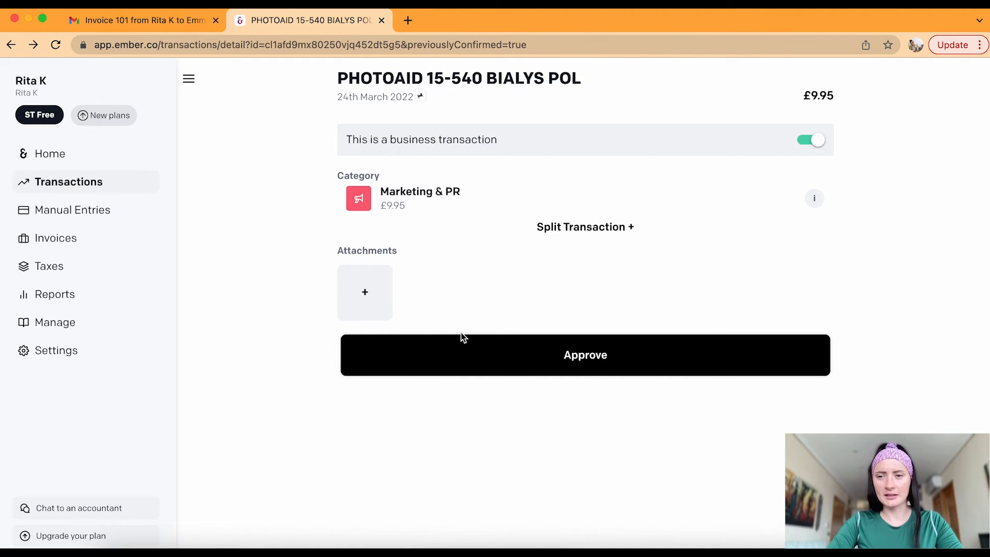
Approve the PHOTOAID transaction and mark the £0.67 non-sterling transaction fee as business
left_click(587, 364)
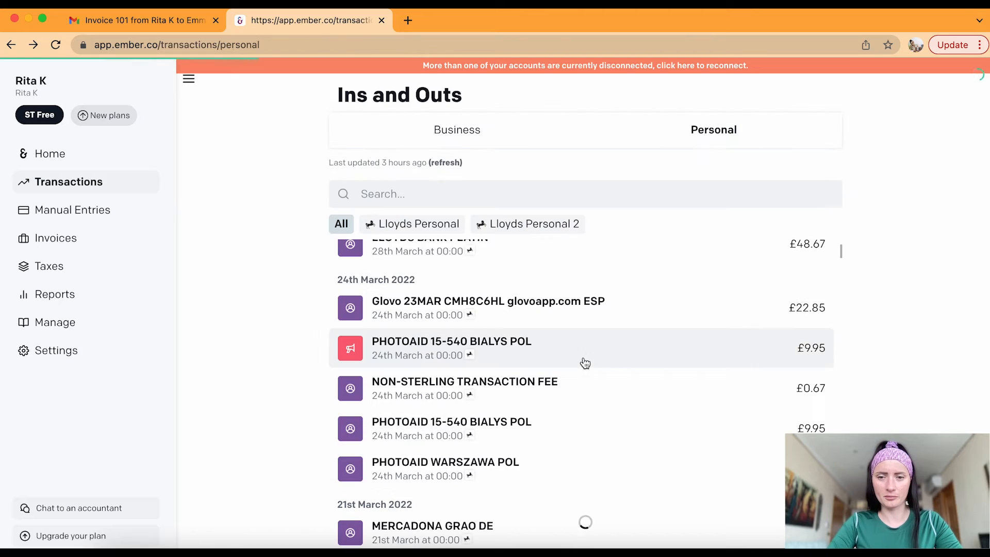
left_click(478, 348)
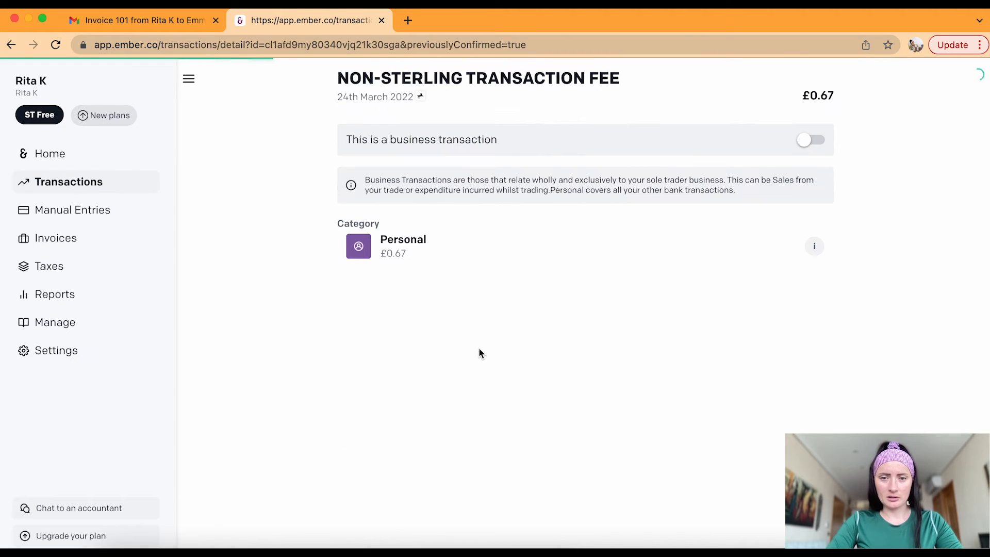
left_click(821, 146)
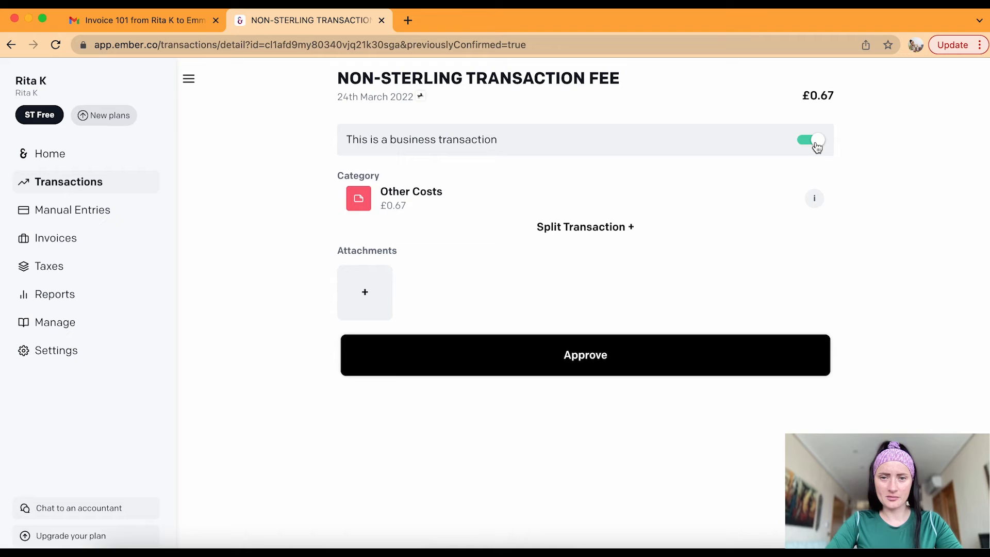
List the fee's expense categories and read the Bank Fees description
left_click(548, 205)
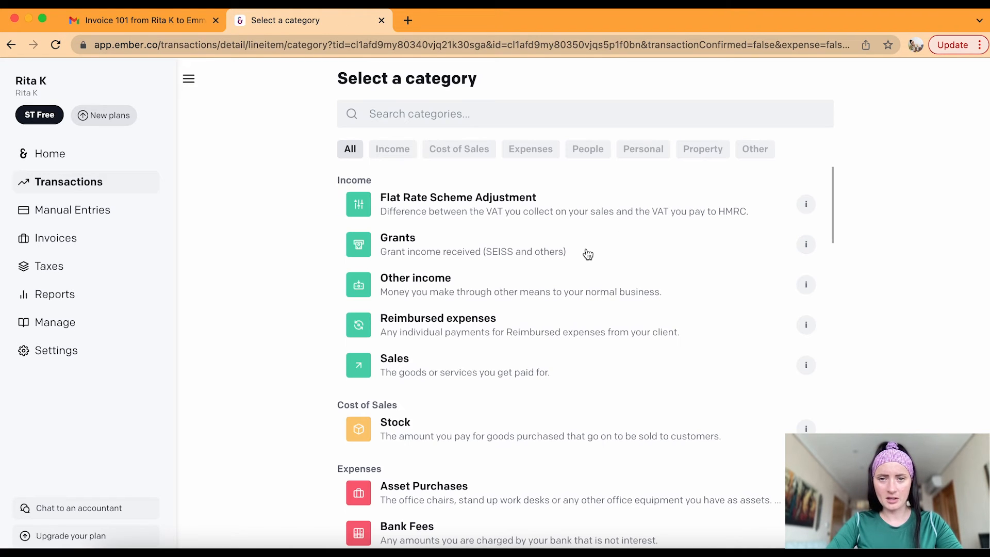
left_click(521, 154)
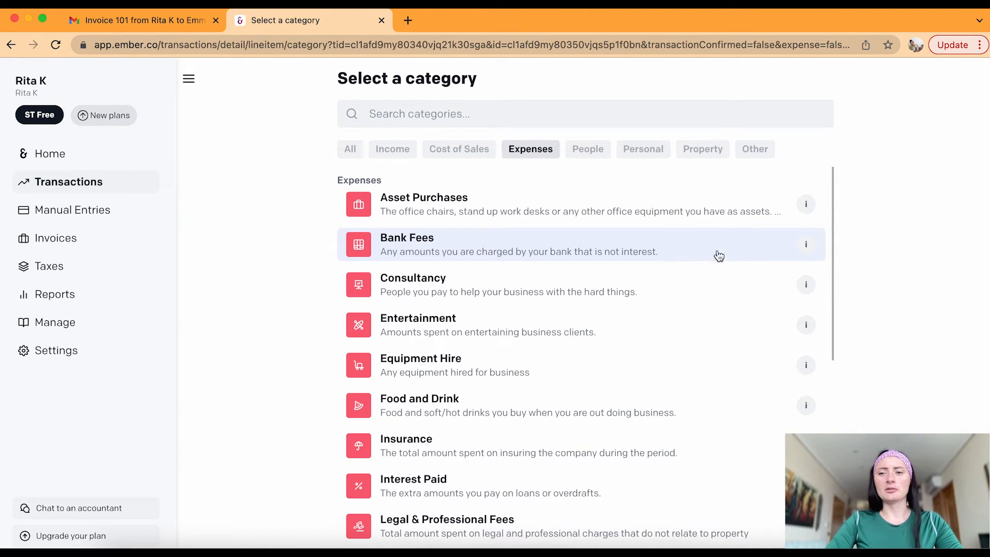
left_click(809, 248)
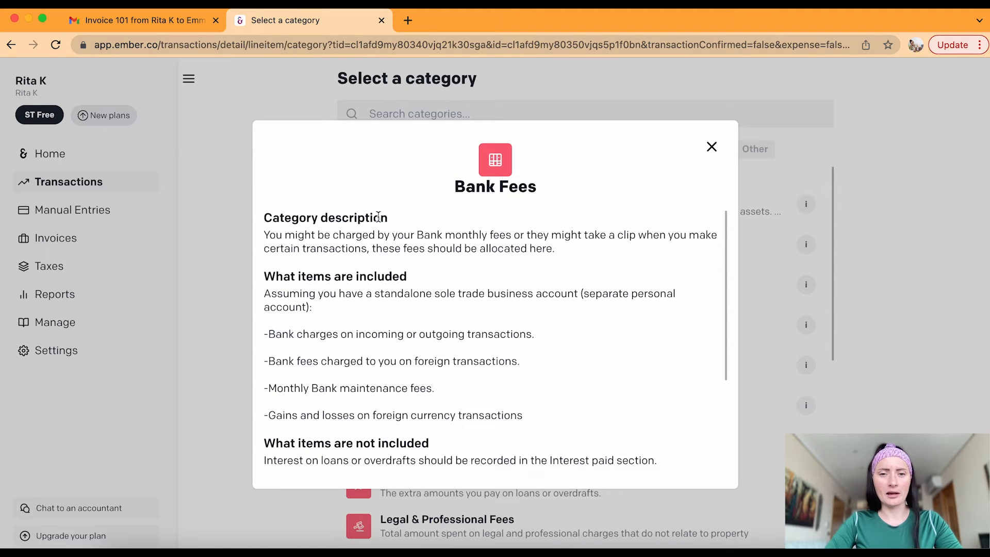
Review the Bank Fees description, confirming it covers foreign transaction fees
scroll(432, 238, "down", 2)
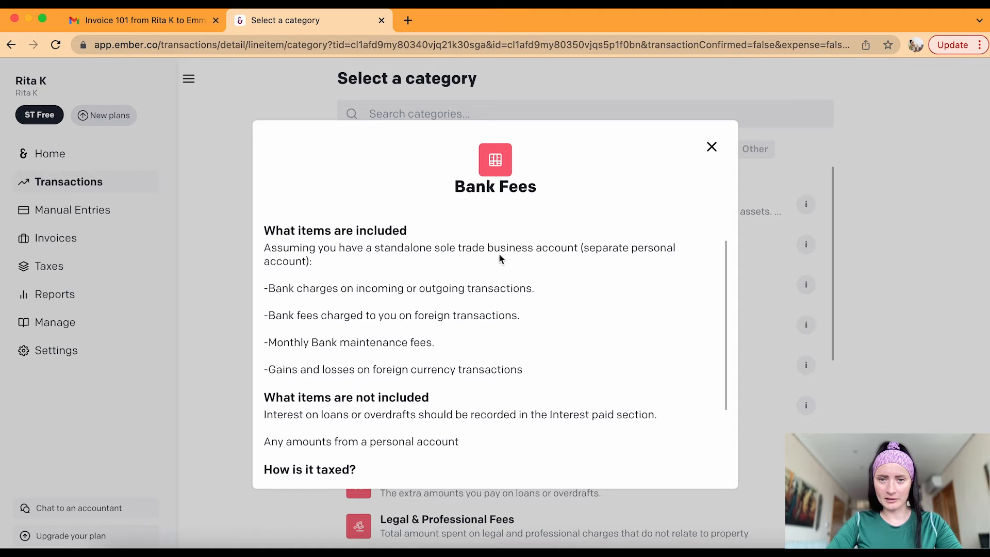
scroll(449, 411, "down", 4)
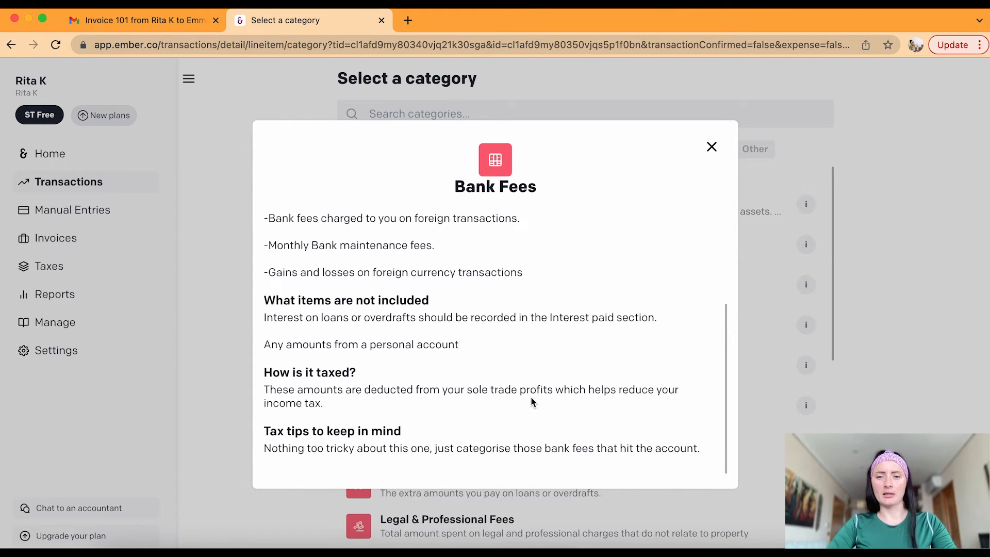
scroll(597, 335, "up", 6)
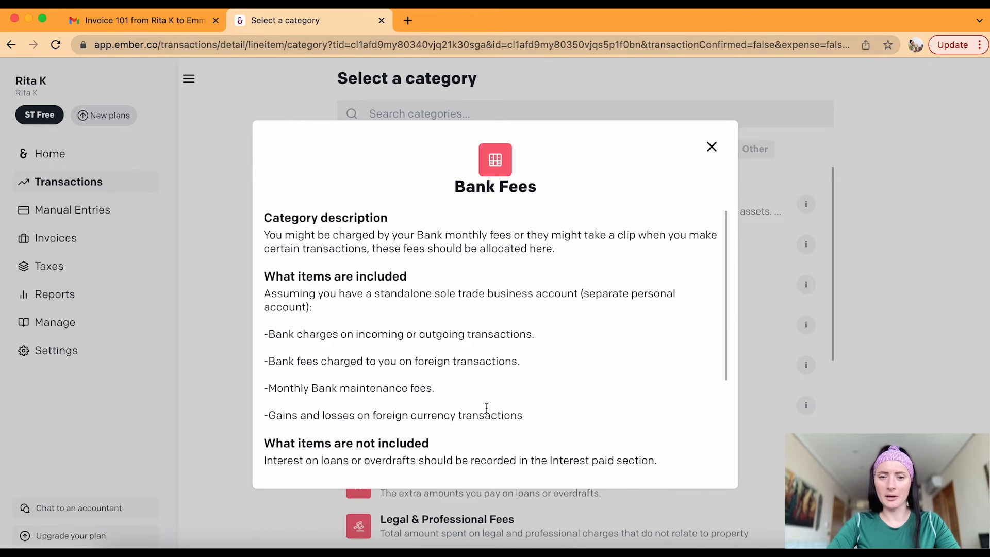
left_click_drag(527, 367, 261, 361)
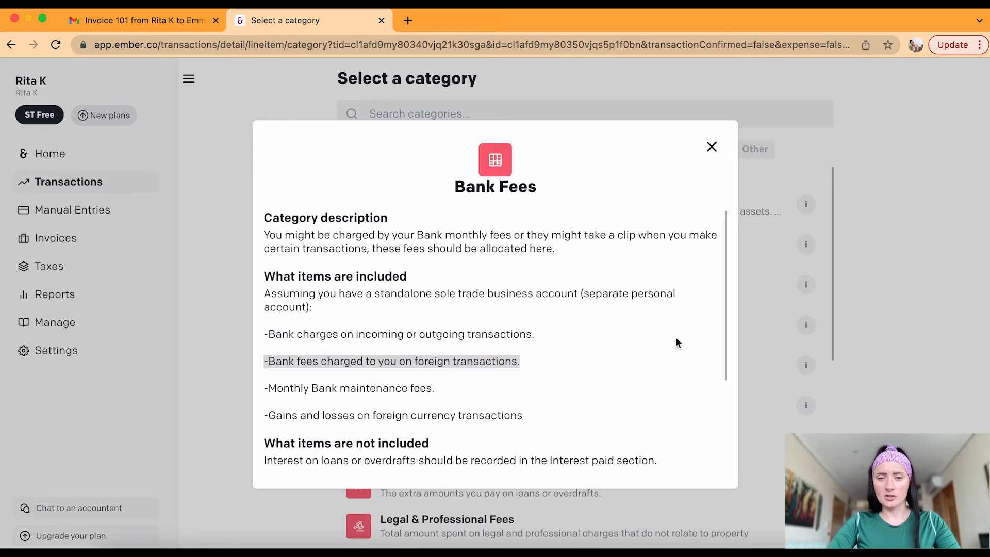
left_click(712, 147)
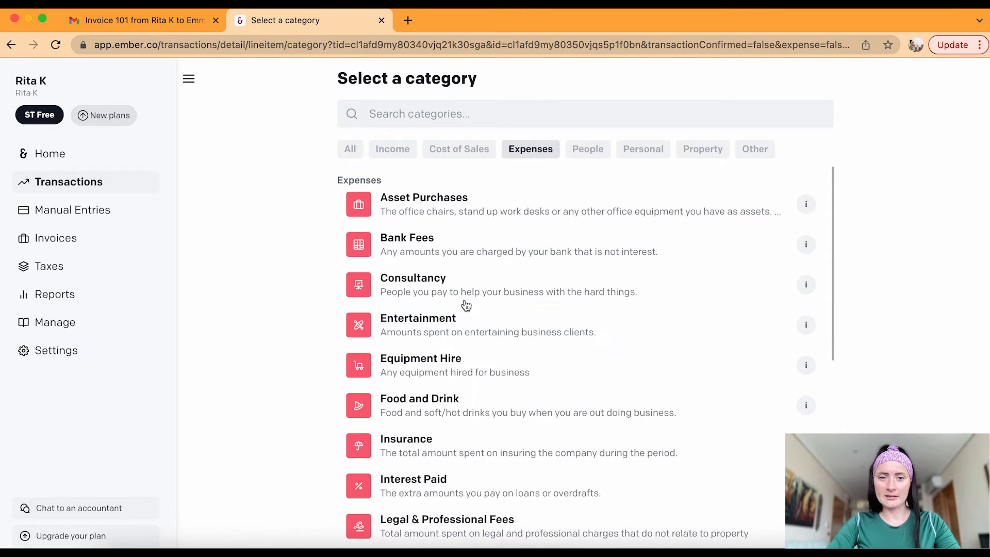
Categorise the £0.67 fee as Bank Fees, approve it, and view Business transactions
left_click(455, 243)
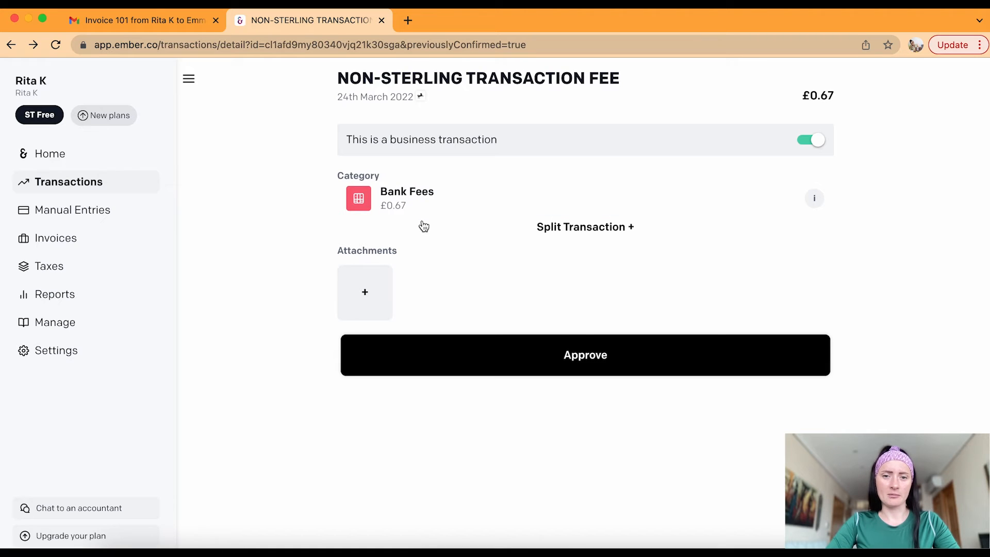
left_click(575, 356)
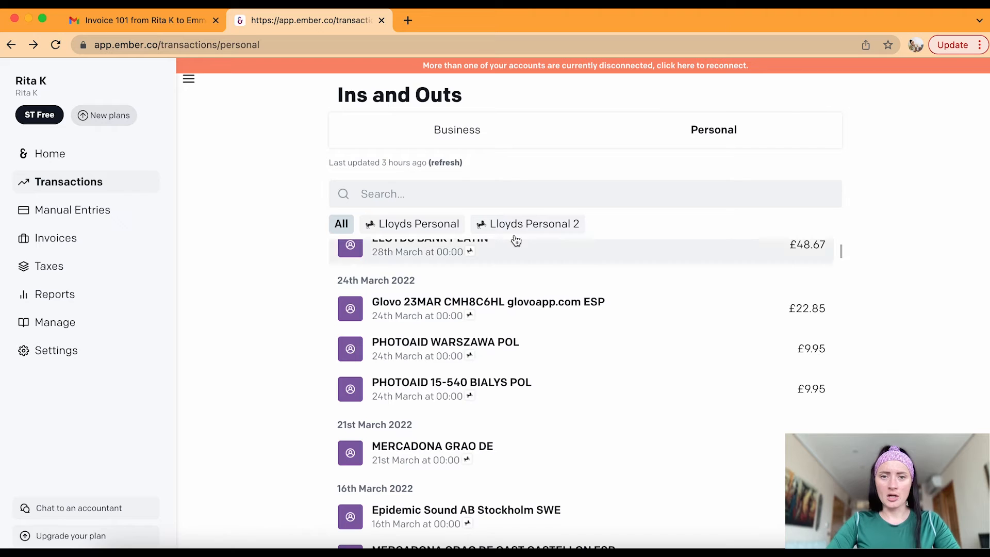
left_click(469, 131)
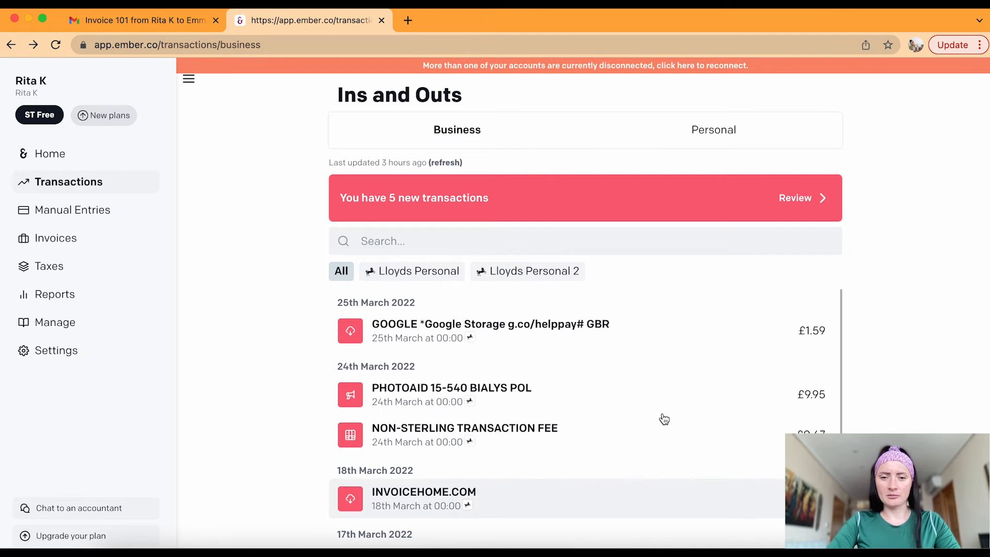
Switch the MERCADONA AVDA DEL purchase and the £0.67 NON-GBP TRANS FEE back to personal
scroll(660, 418, "down", 3)
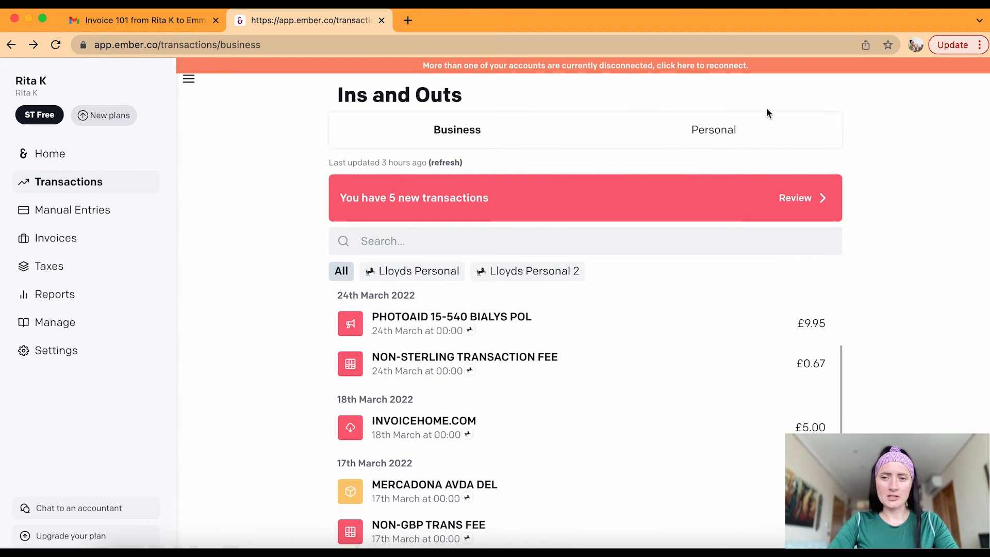
left_click(458, 495)
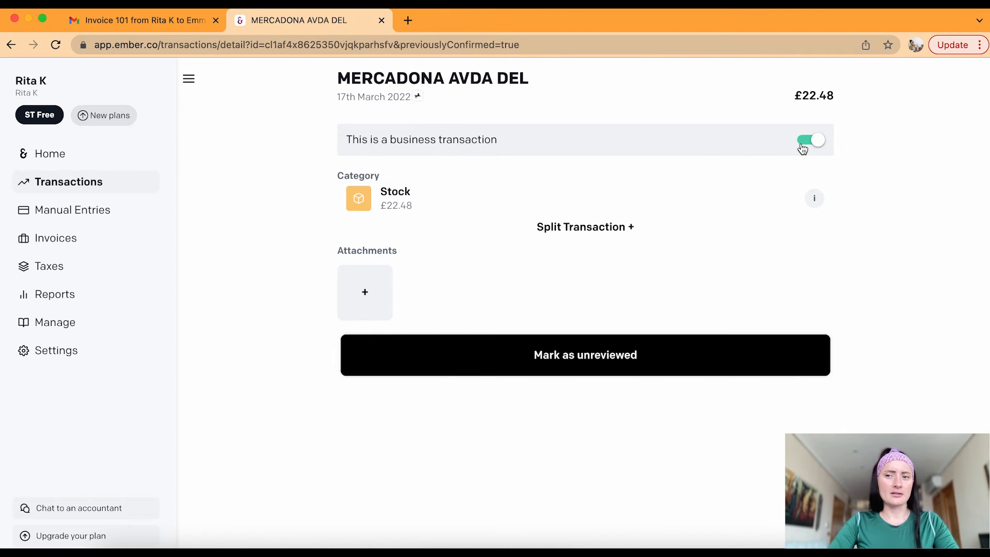
left_click(803, 147)
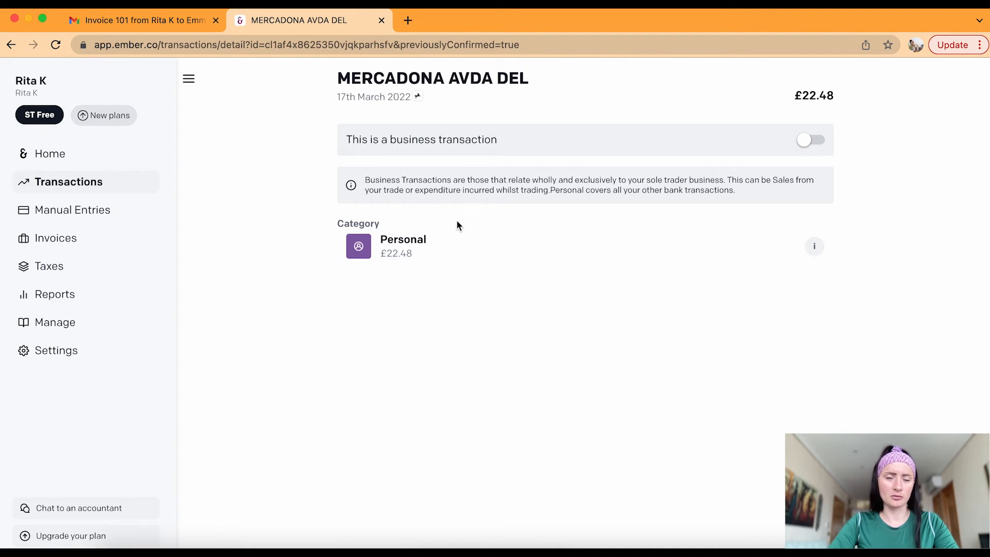
left_click(70, 188)
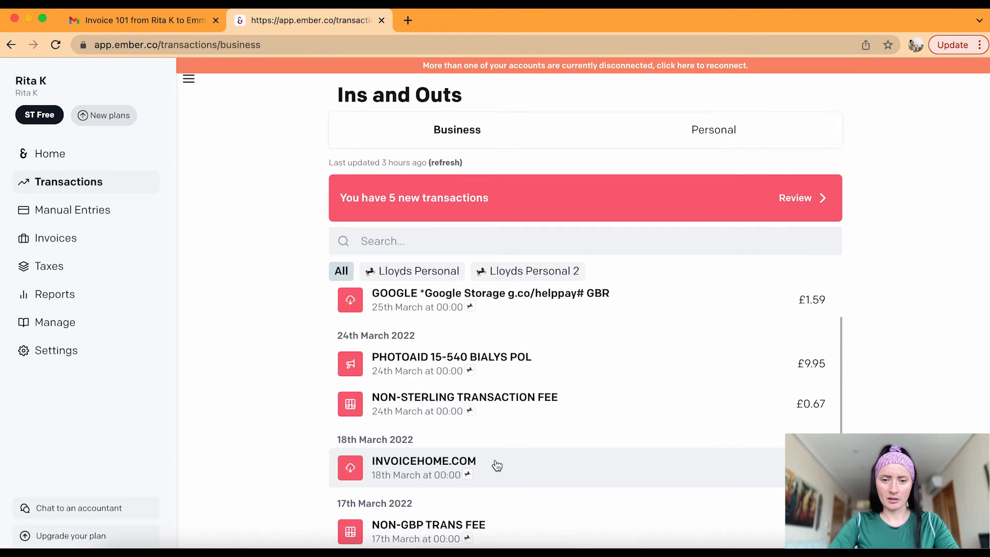
left_click(469, 525)
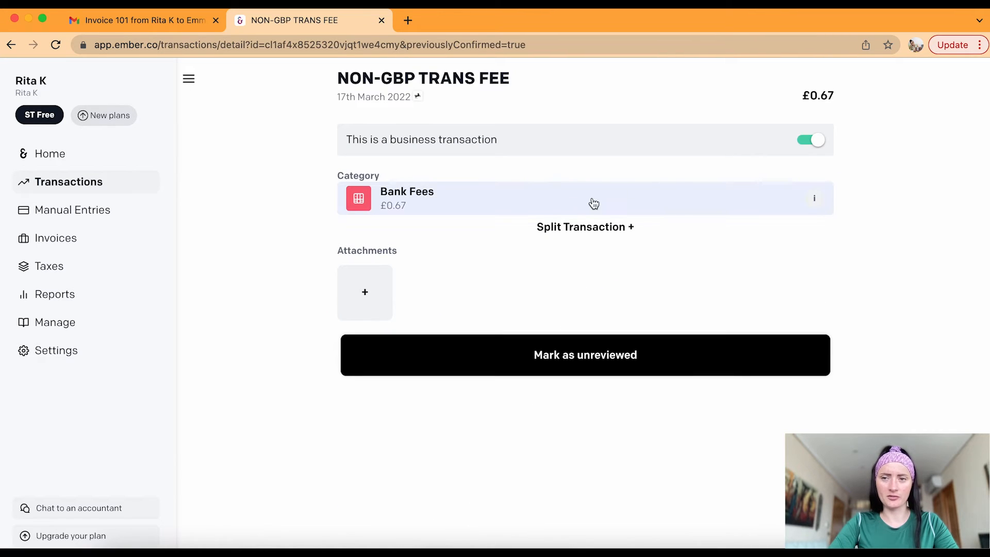
left_click(789, 140)
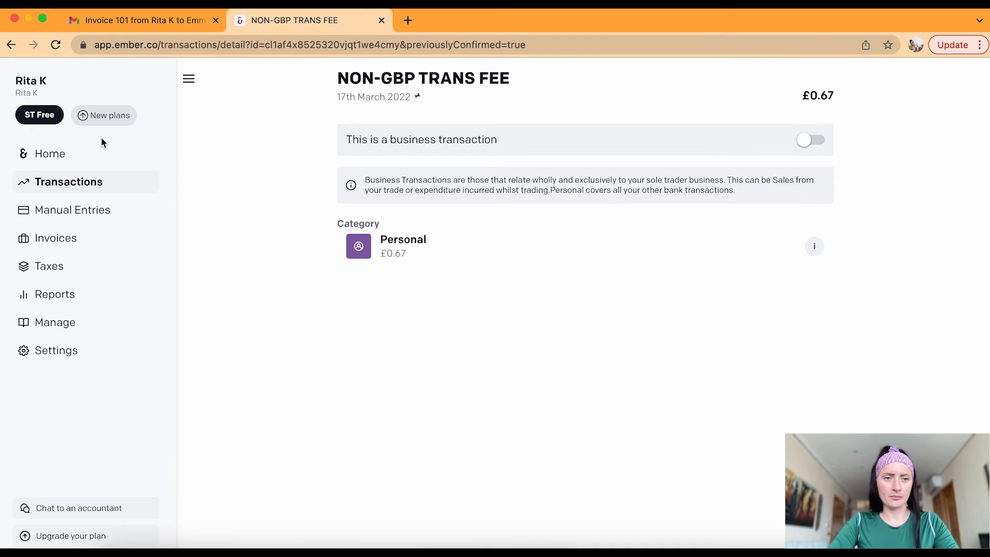
left_click(57, 187)
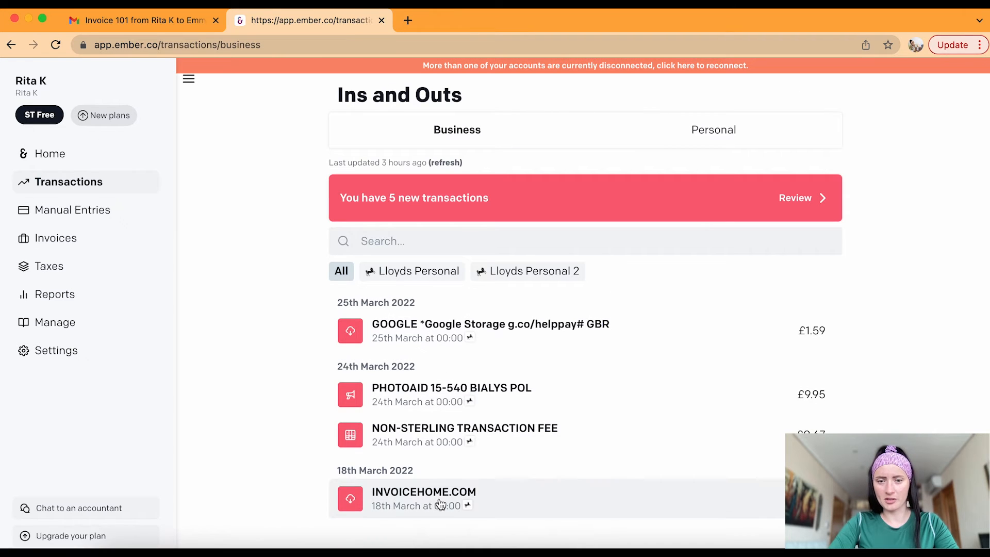
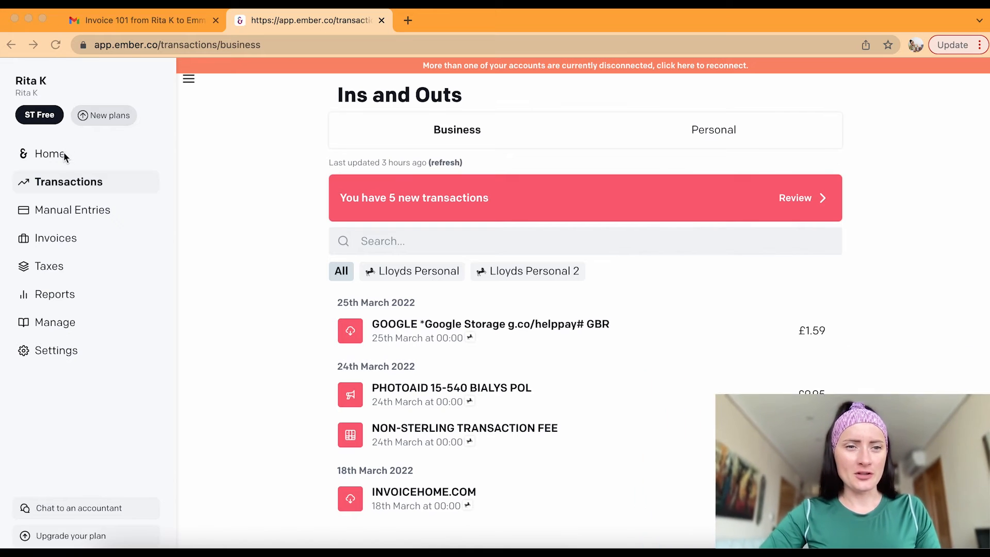
Return to the home dashboard (£13,803 profit, £784 estimated tax), glancing at the estimated tax report
left_click(65, 162)
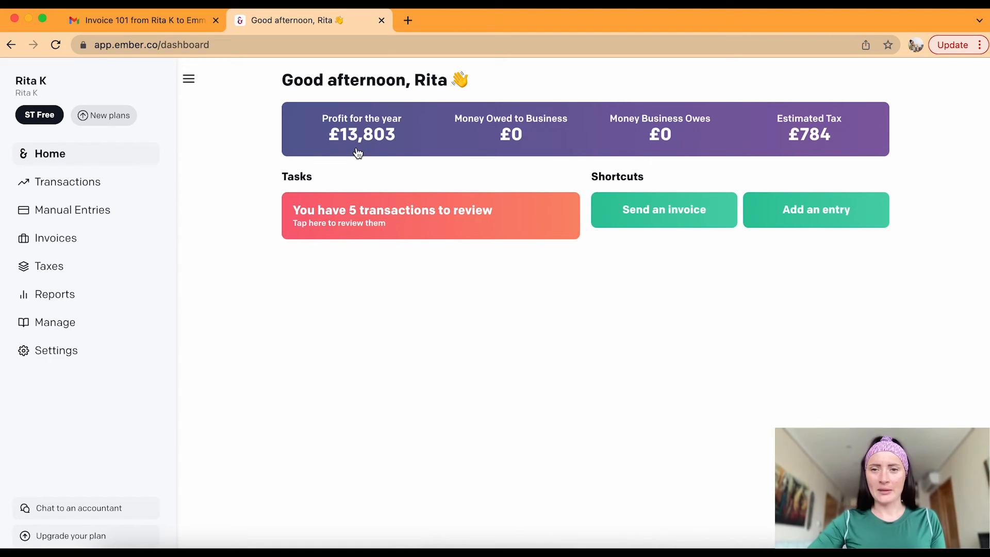
left_click(840, 142)
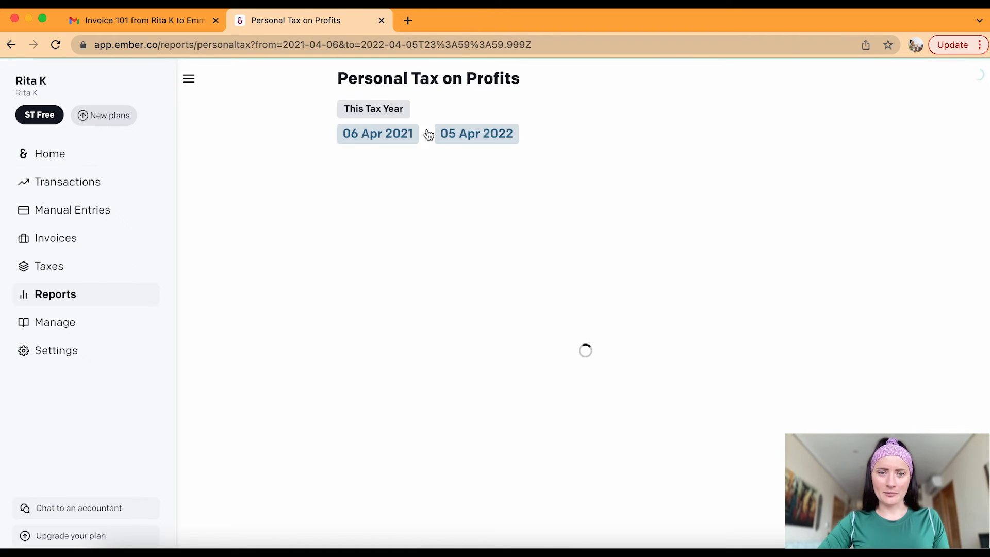
left_click(106, 152)
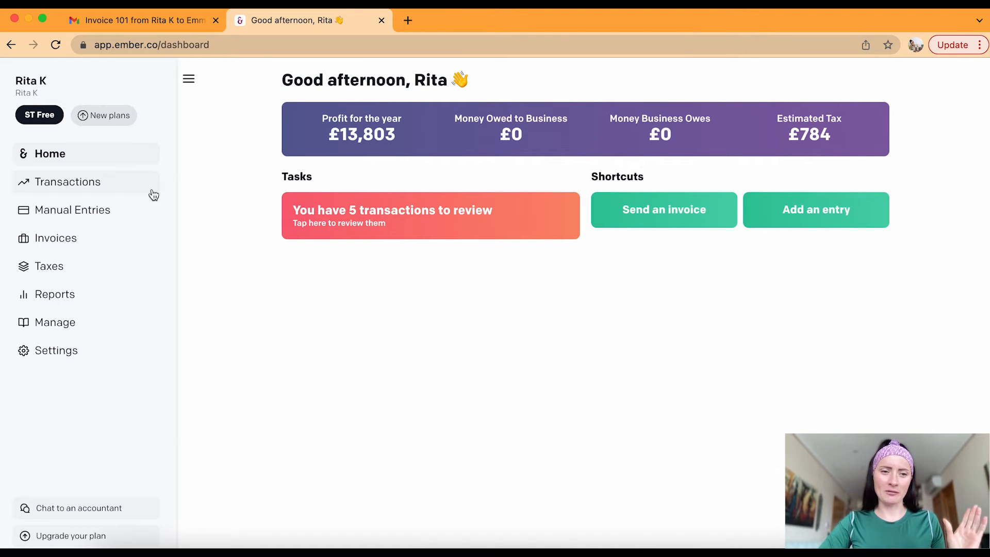
left_click(120, 274)
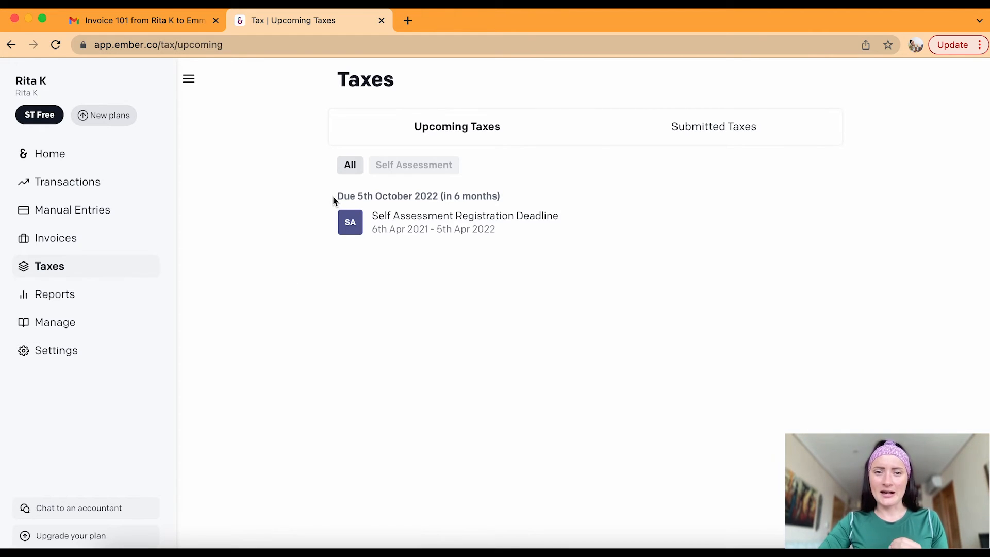
Check the Self Assessment Registration Deadline due 5th October 2022 among upcoming taxes
left_click_drag(333, 196, 513, 196)
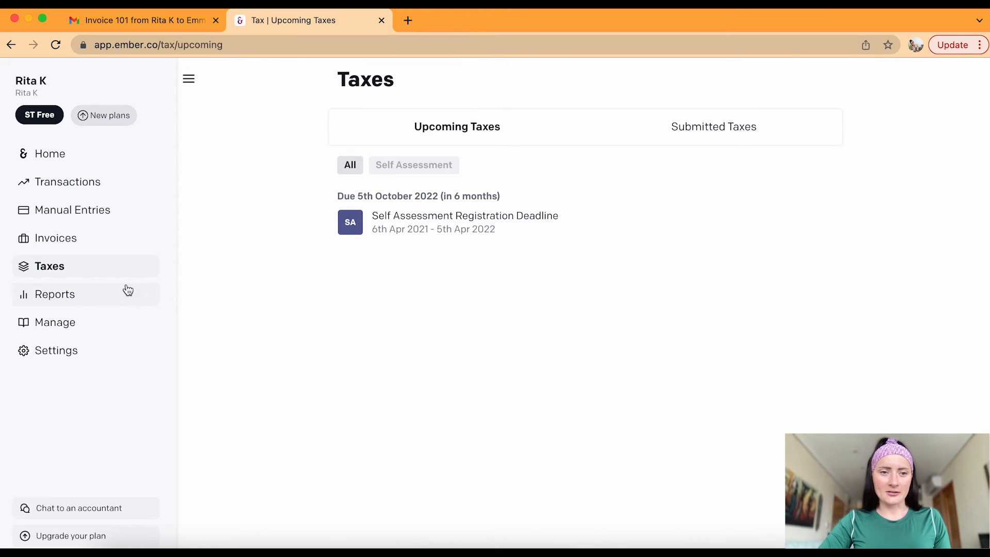
left_click(125, 298)
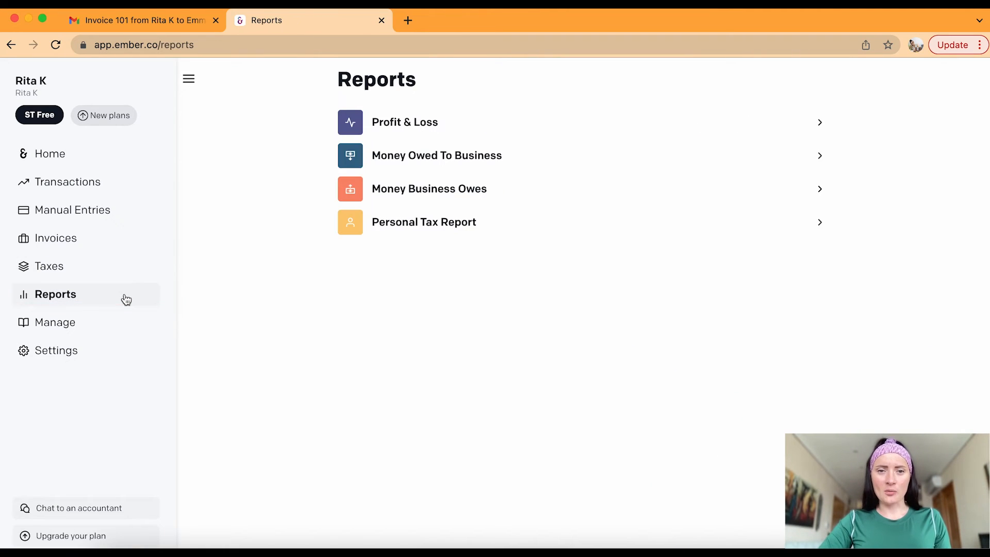
Review the Profit & Loss report (£15,000.00 sales, £13,802.79 net profit), then open the Personal Tax Report
left_click(117, 154)
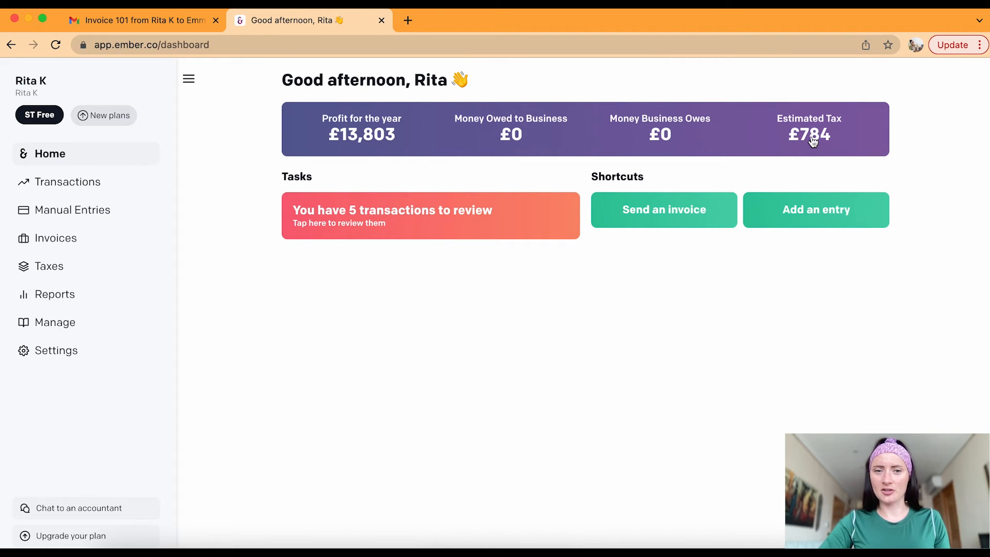
left_click(93, 302)
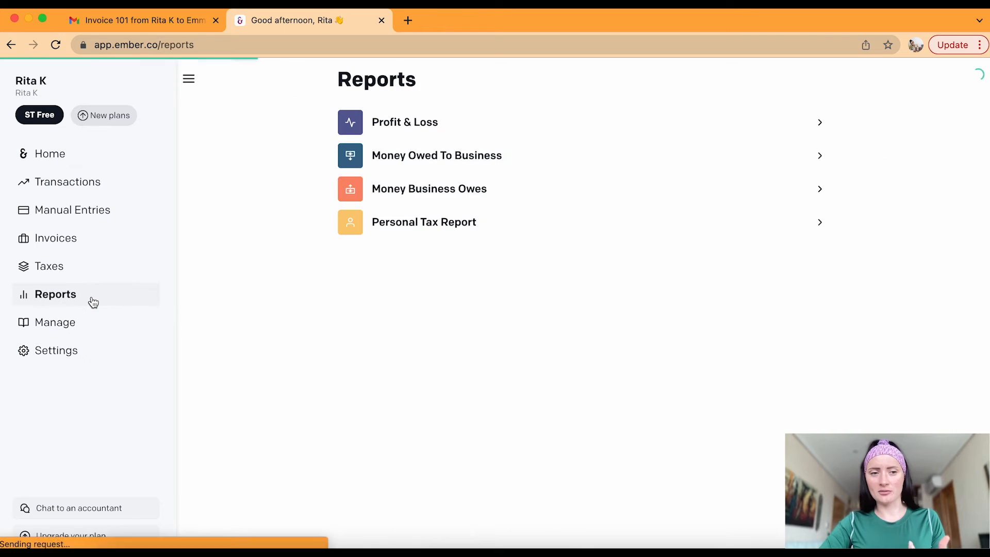
left_click(412, 129)
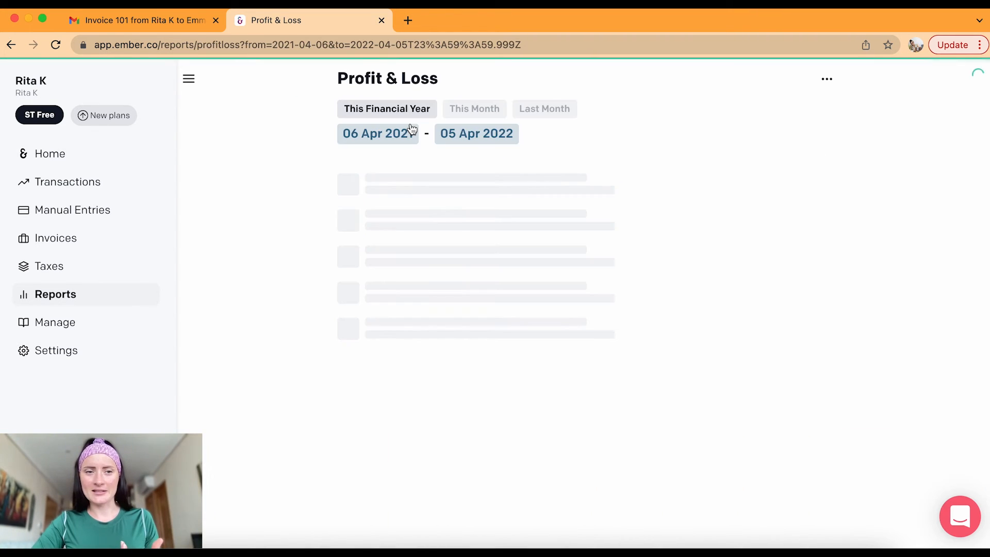
left_click(120, 156)
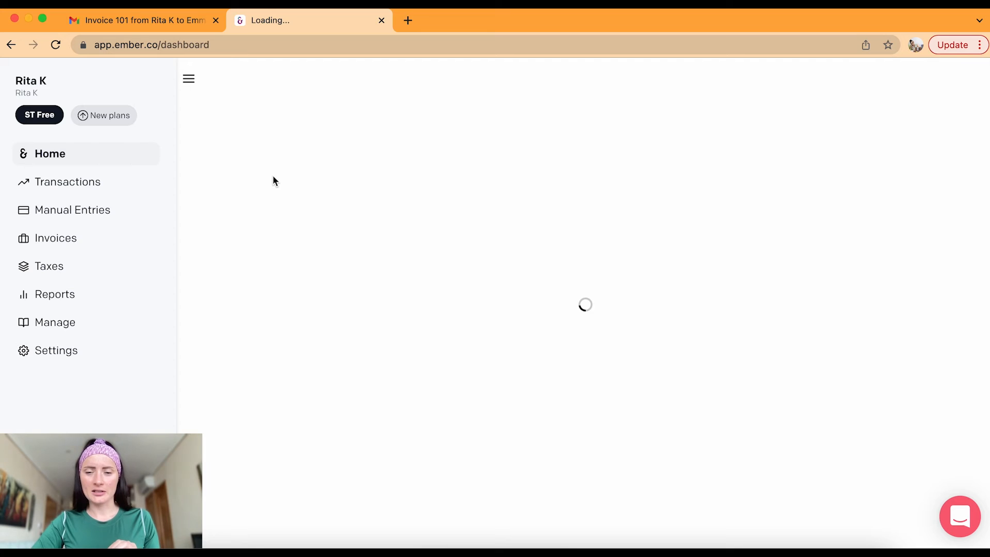
left_click(368, 137)
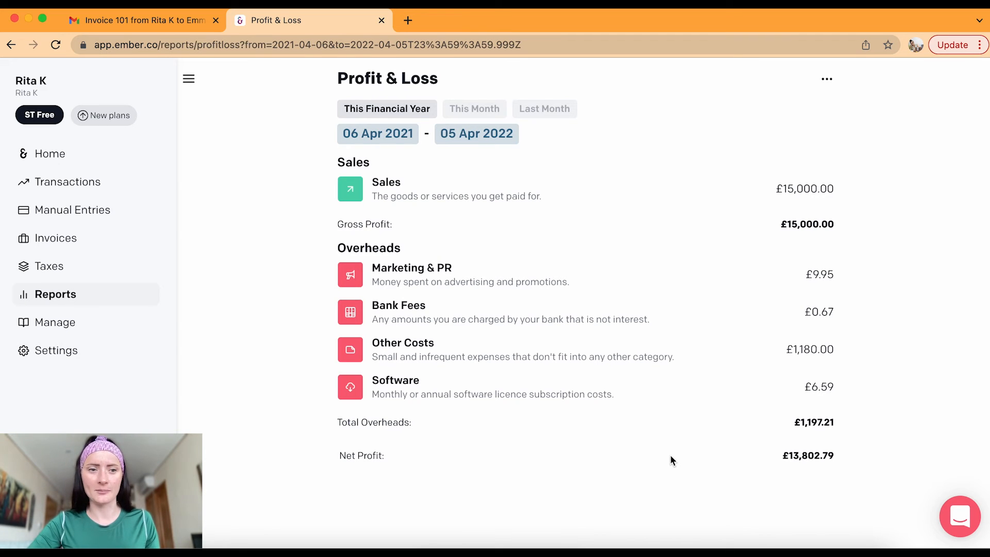
left_click(101, 295)
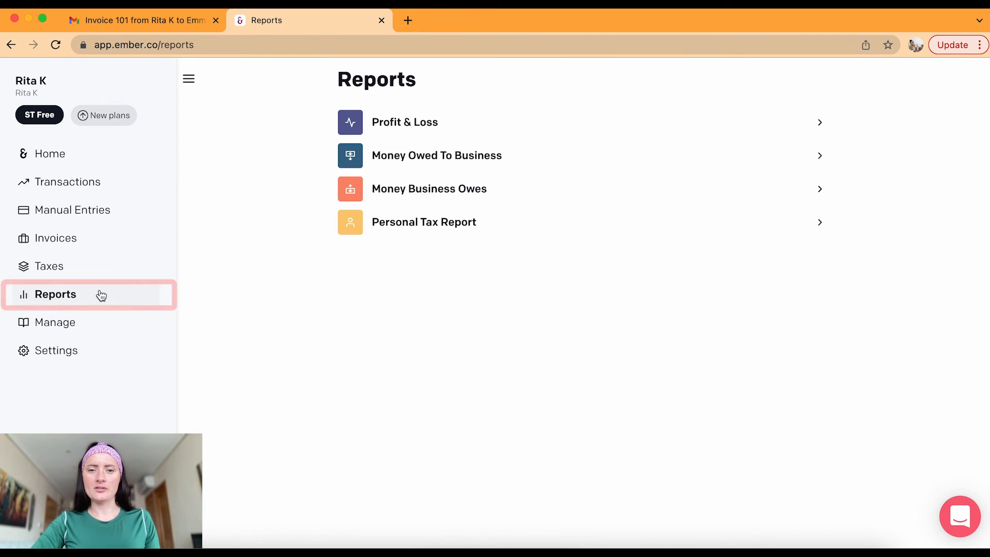
left_click(382, 227)
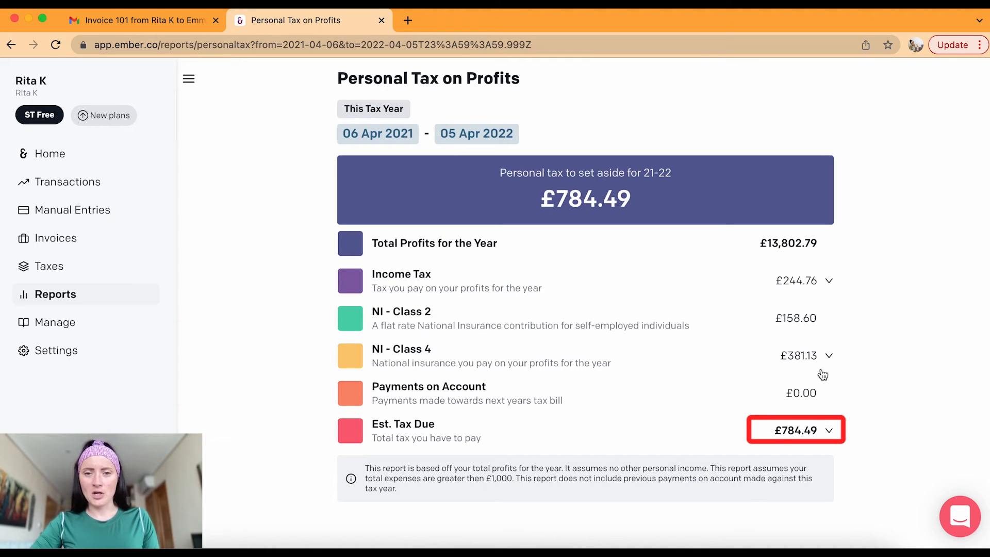
Expand and collapse the Income Tax and NI Class 4 breakdowns of the £784.49 tax due
left_click(830, 281)
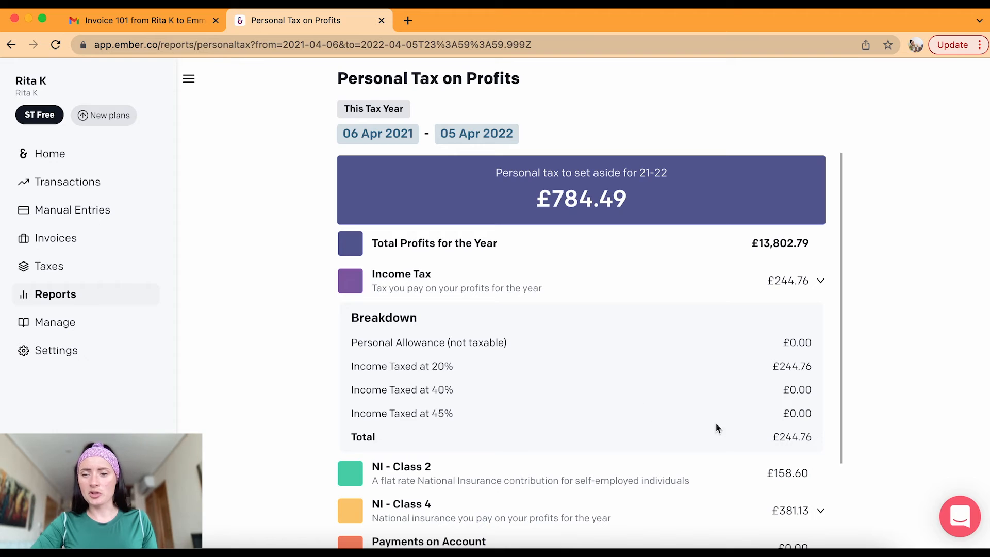
left_click(821, 281)
left_click(829, 356)
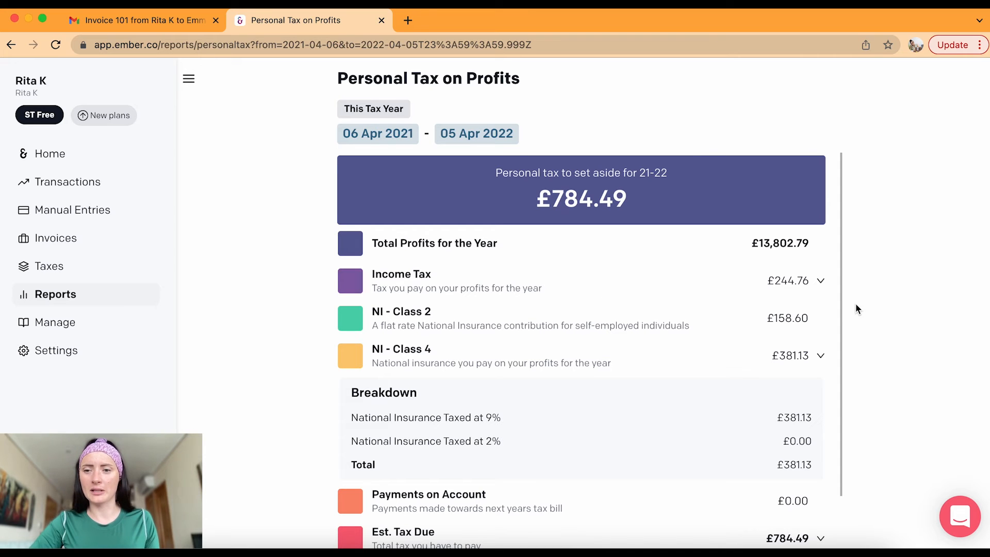
left_click(817, 357)
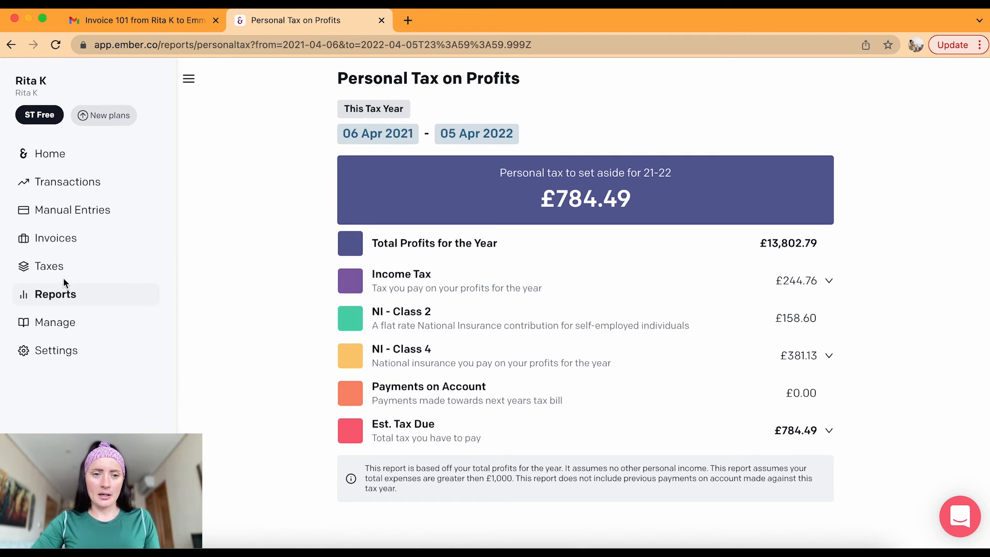
Check the Money Business Owes and Money Owed To Business reports, both showing nothing outstanding
left_click(74, 295)
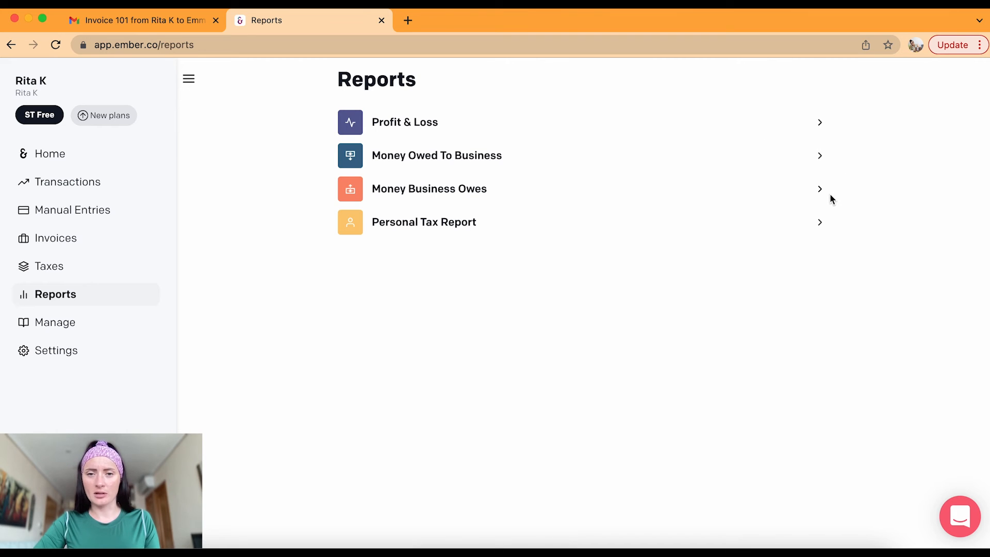
left_click(483, 194)
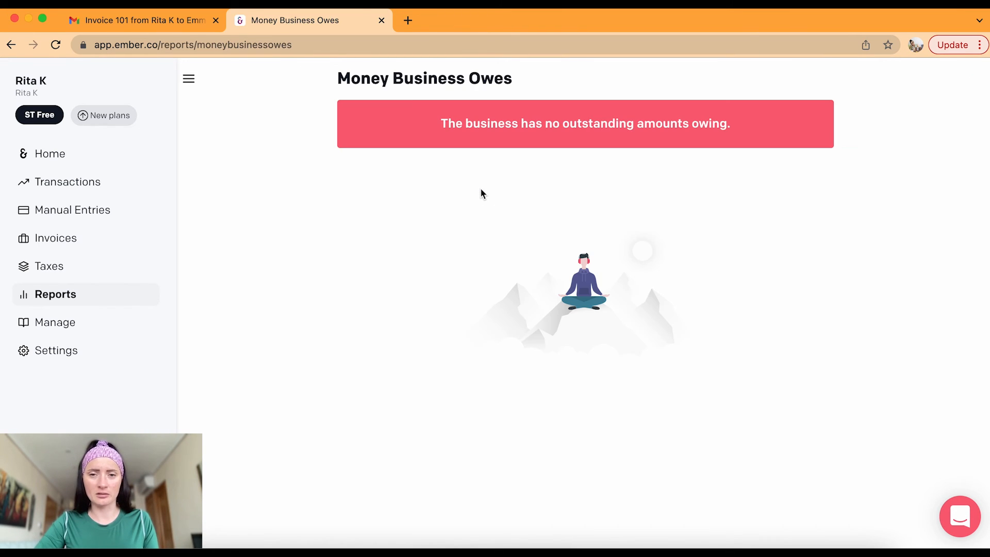
left_click(80, 298)
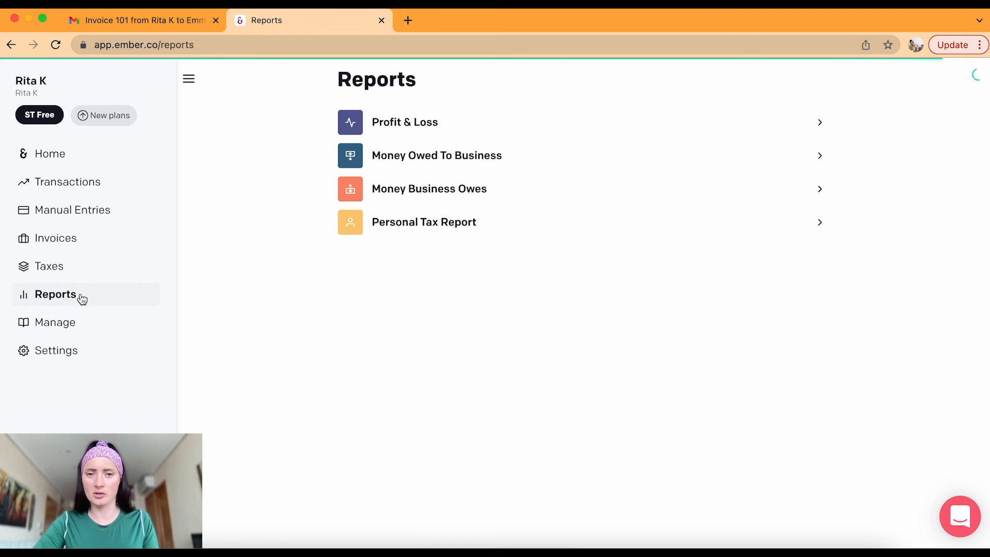
left_click(435, 156)
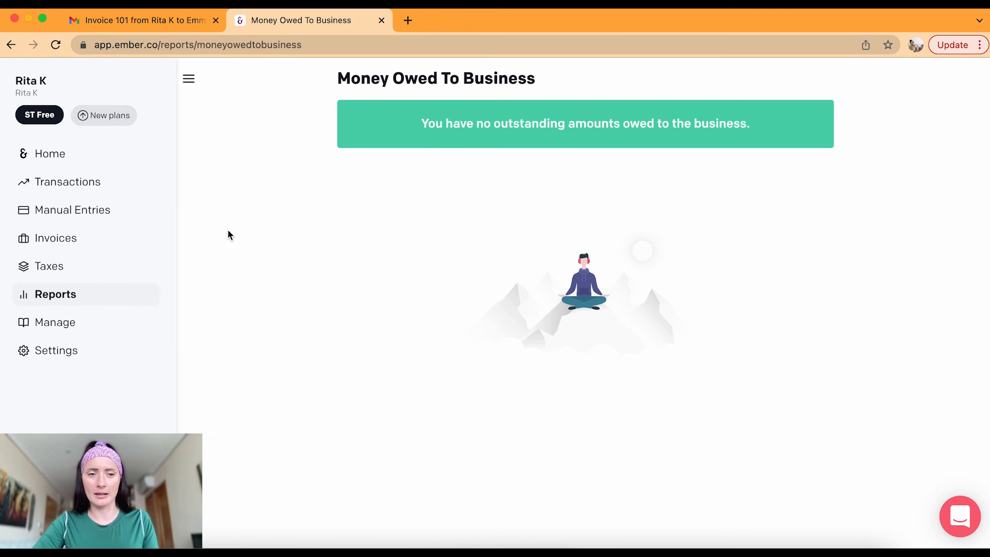
left_click(93, 298)
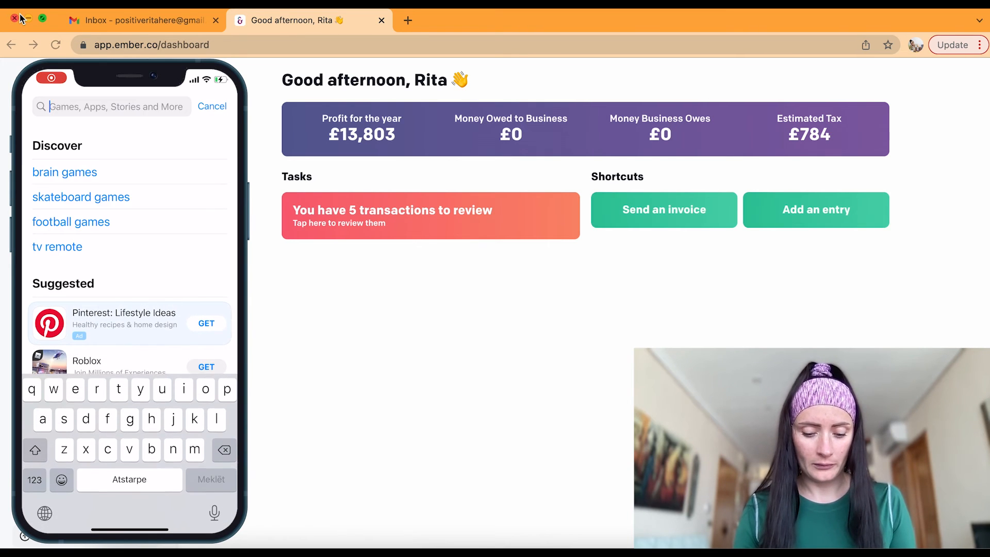
Search the App Store for 'ember accounting' to find Ember Tax & Accounting
type("r ")
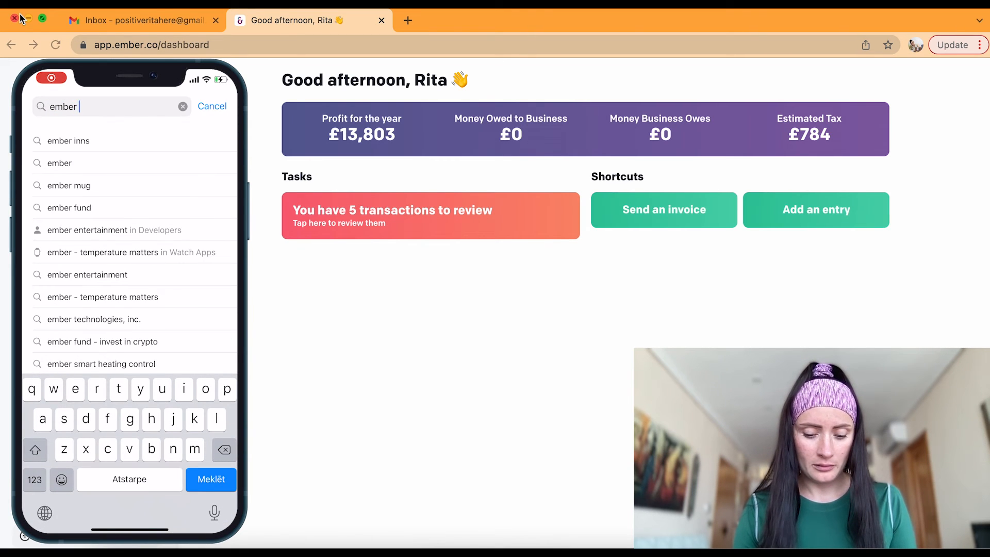
type("accounting")
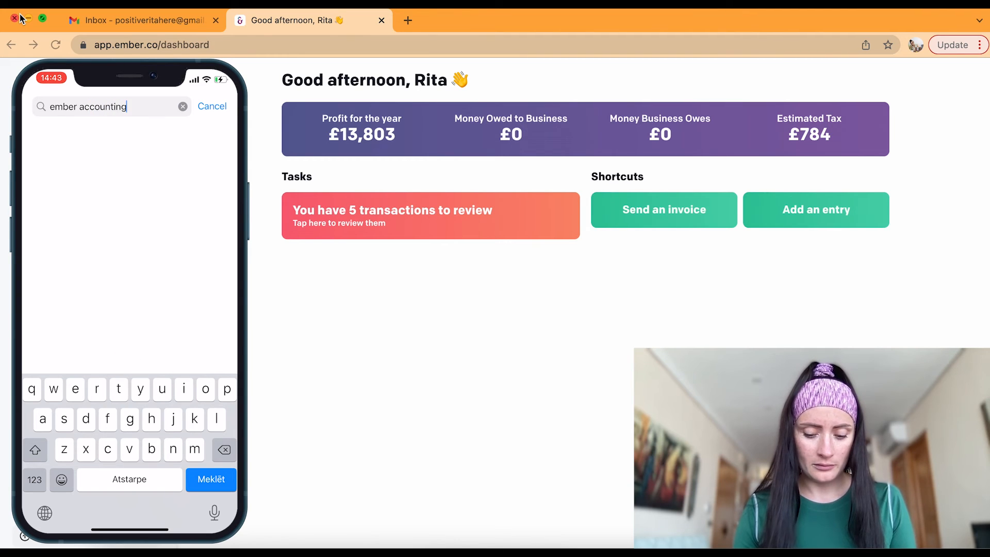
key("Return")
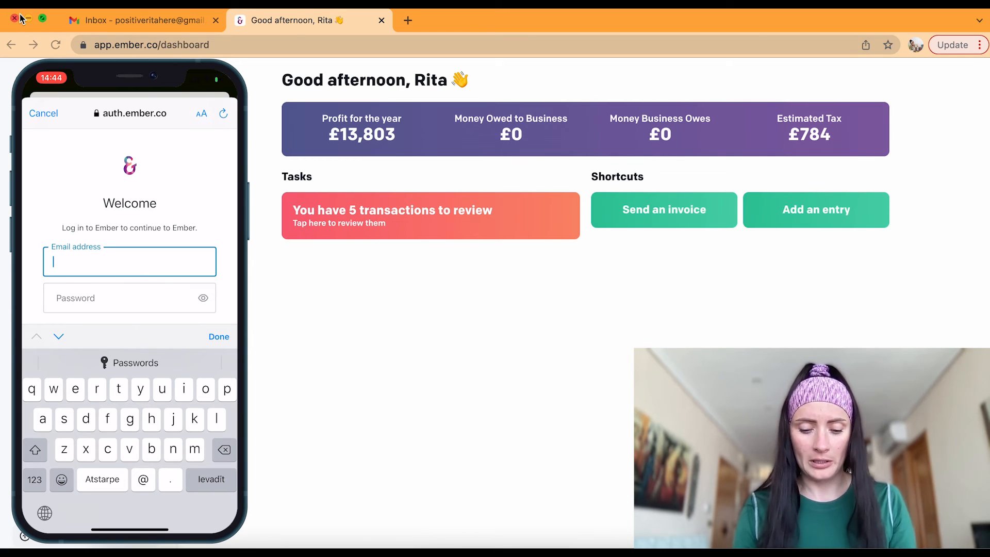
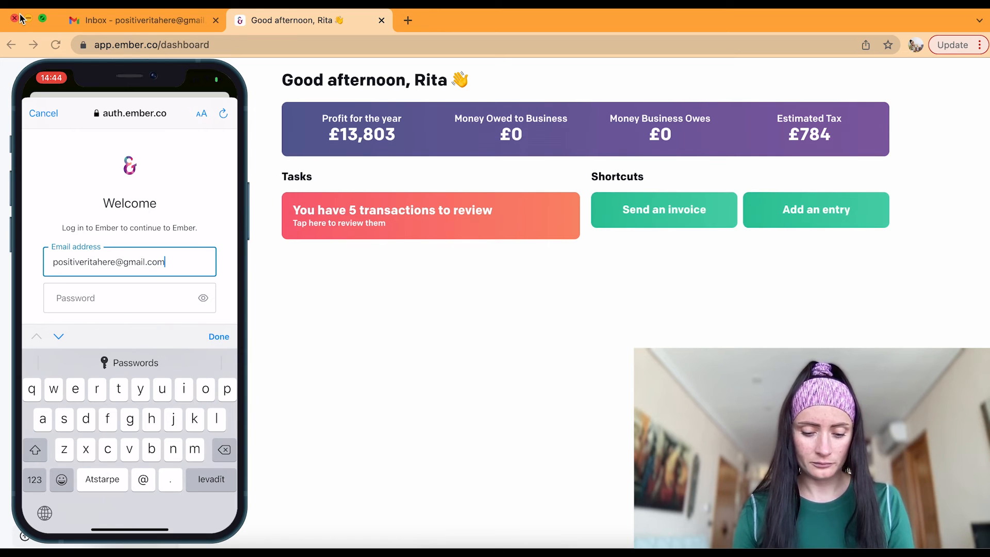
Log in to the Ember phone app with the account e-mail address and password
key("Return")
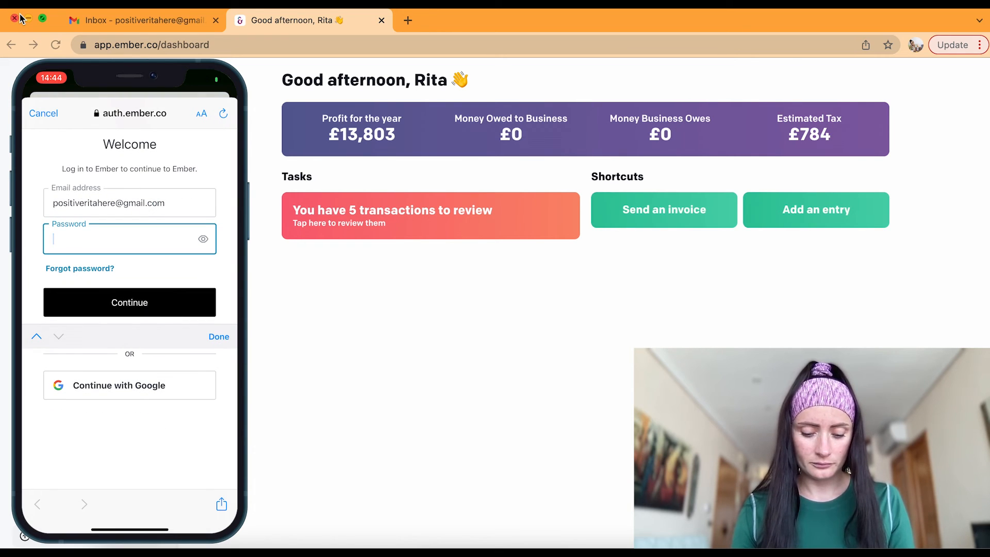
type("••••••")
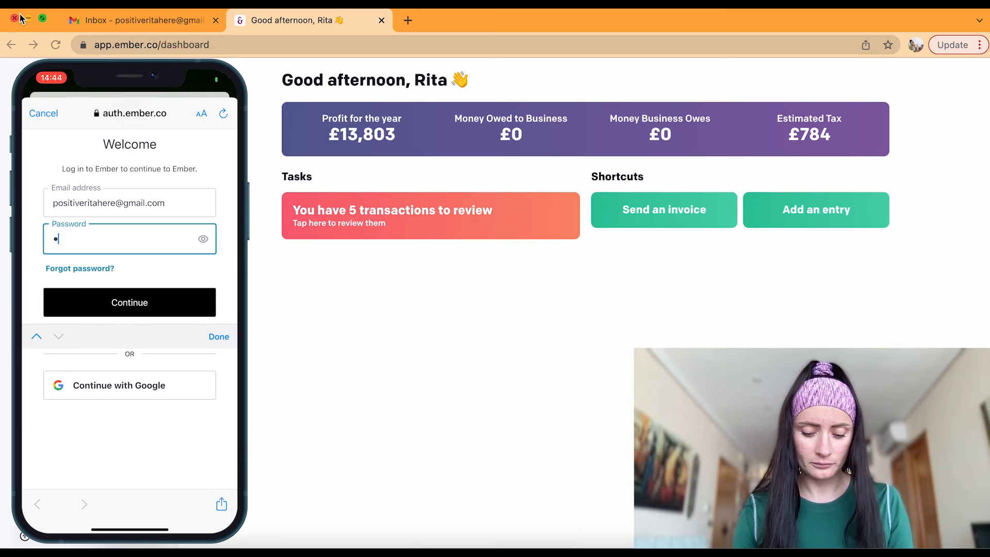
type("••••")
key("Return")
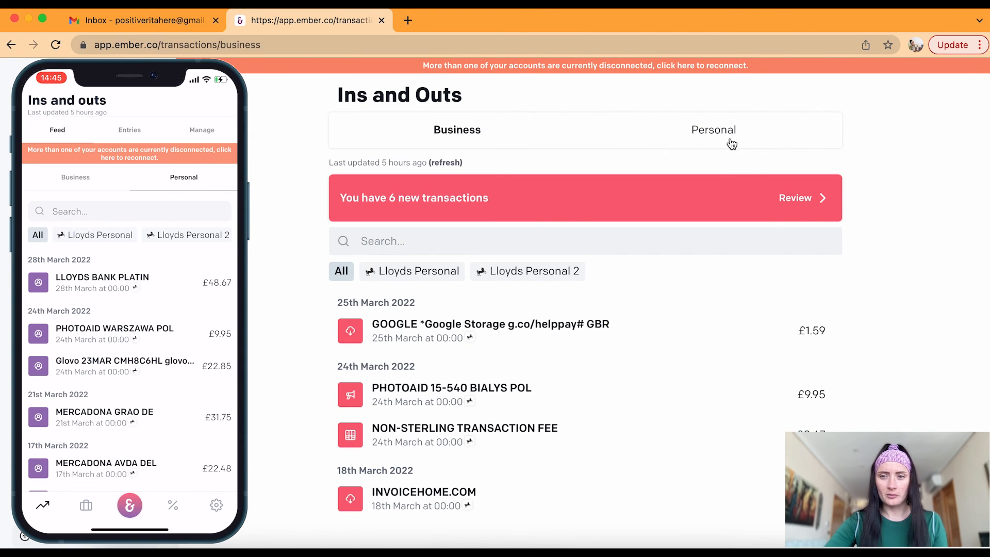
Show the personal transactions list in the Ember phone app
left_click(732, 135)
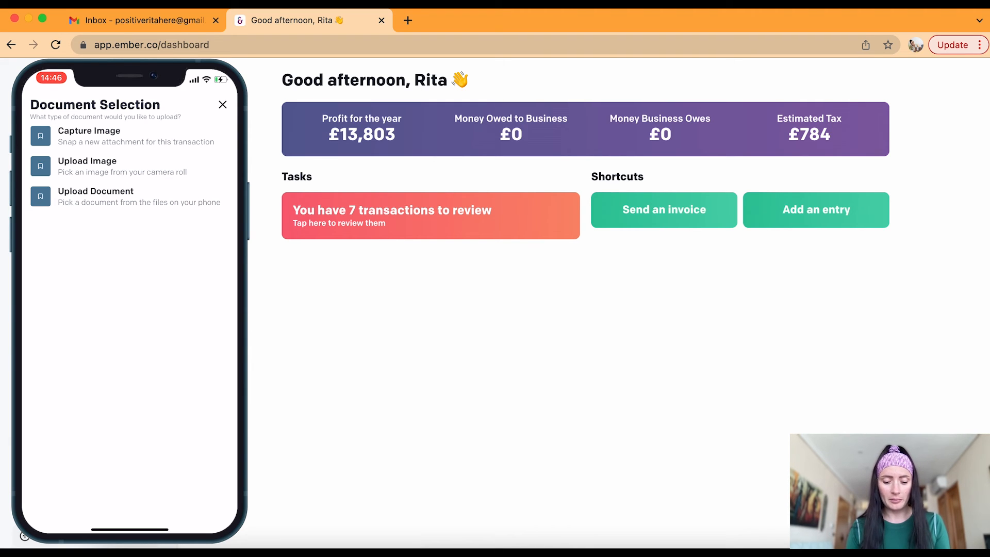
Dismiss the attachment options and approve the £9.95 PHOTOAID WARSZAWA POL transaction as Marketing & PR
left_click(95, 196)
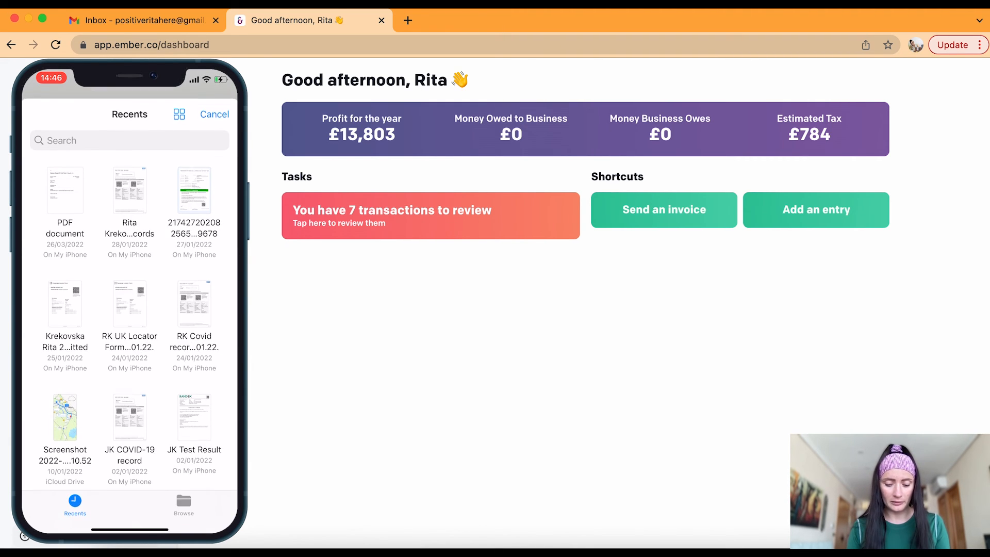
left_click(215, 113)
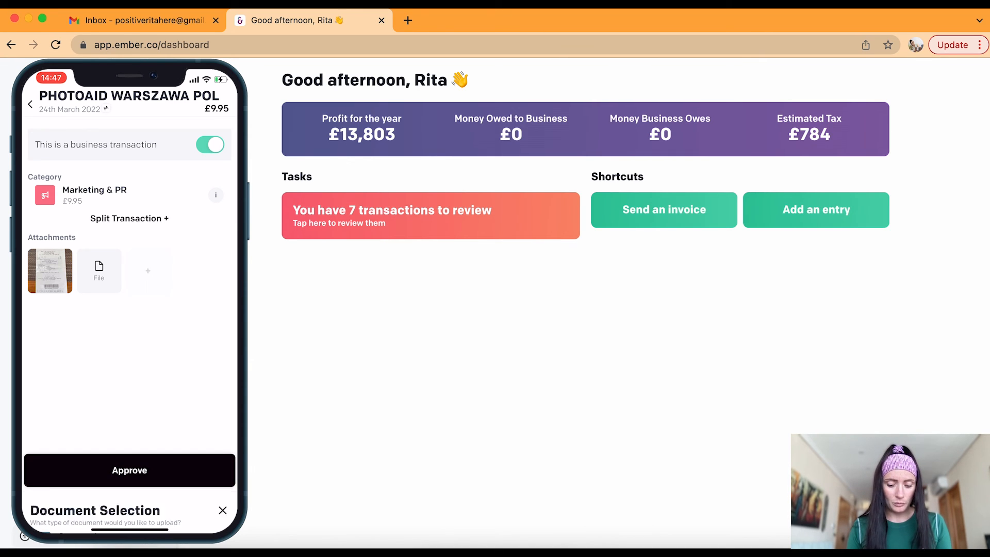
left_click(148, 270)
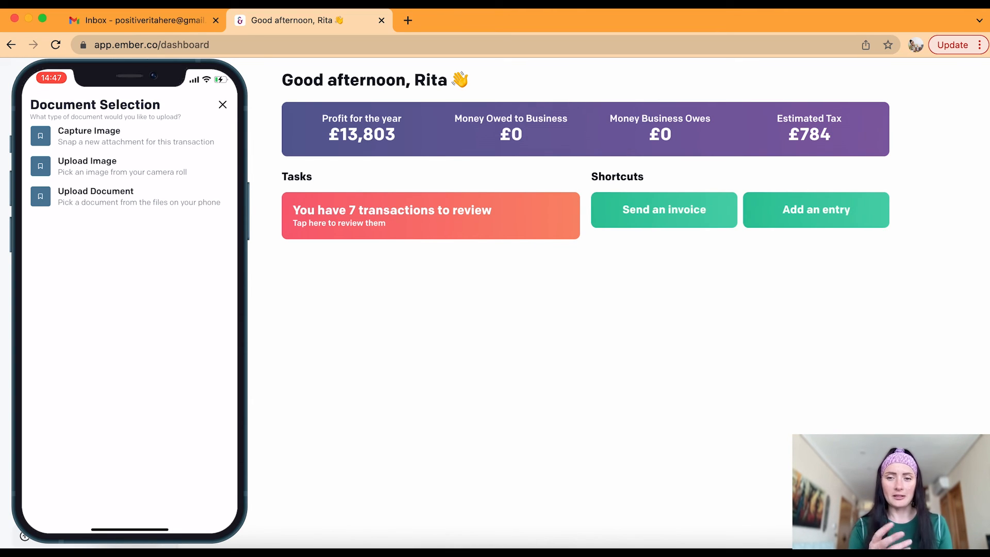
left_click(223, 105)
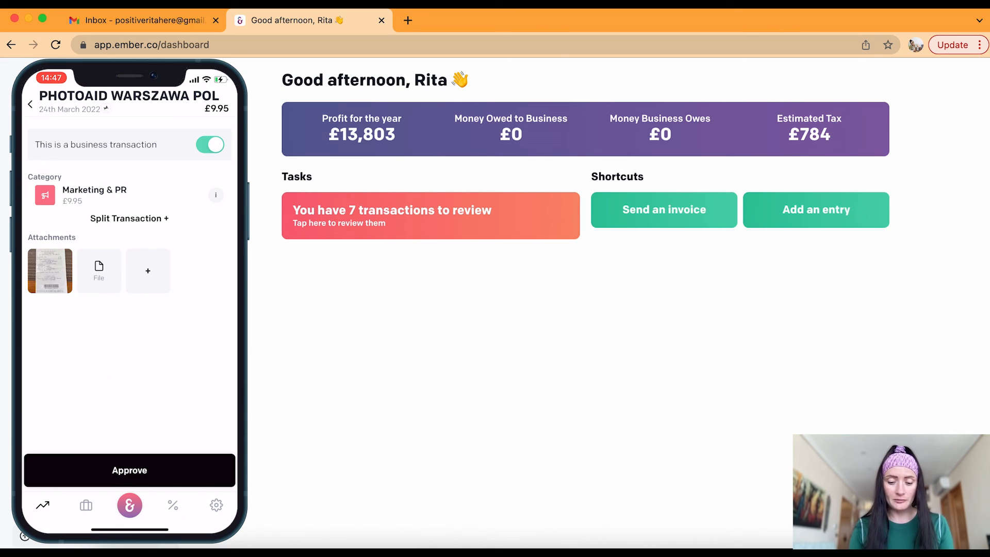
left_click(130, 470)
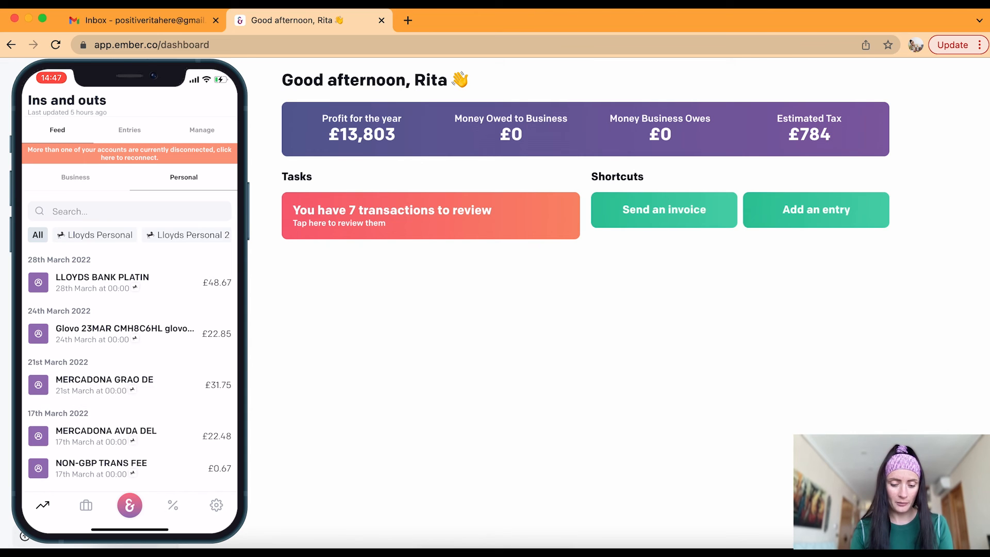
Confirm PHOTOAID WARSZAWA POL at £9.95 with its receipt in the web Business Ins and Outs feed
left_click(75, 177)
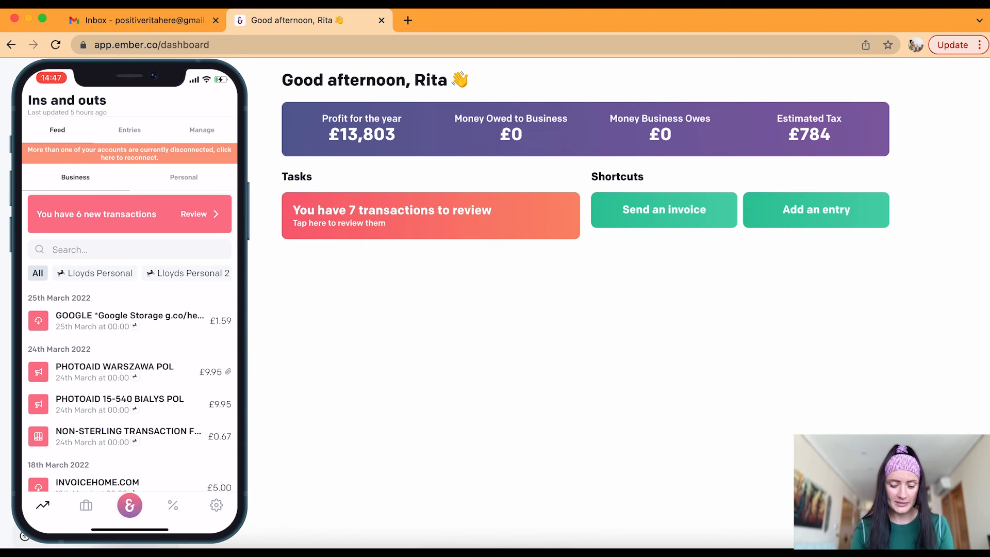
scroll(130, 388, "down", 1)
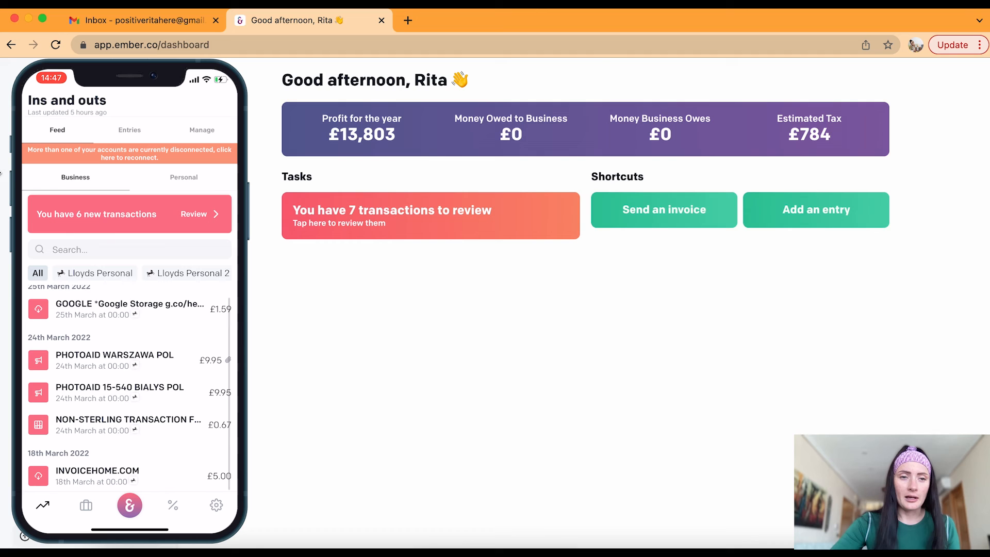
left_click(386, 219)
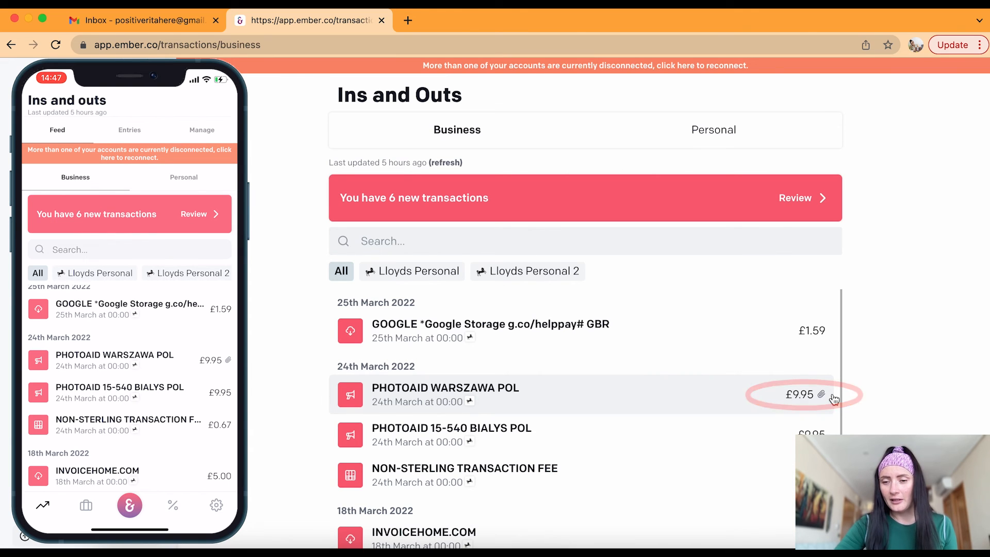
left_click(667, 388)
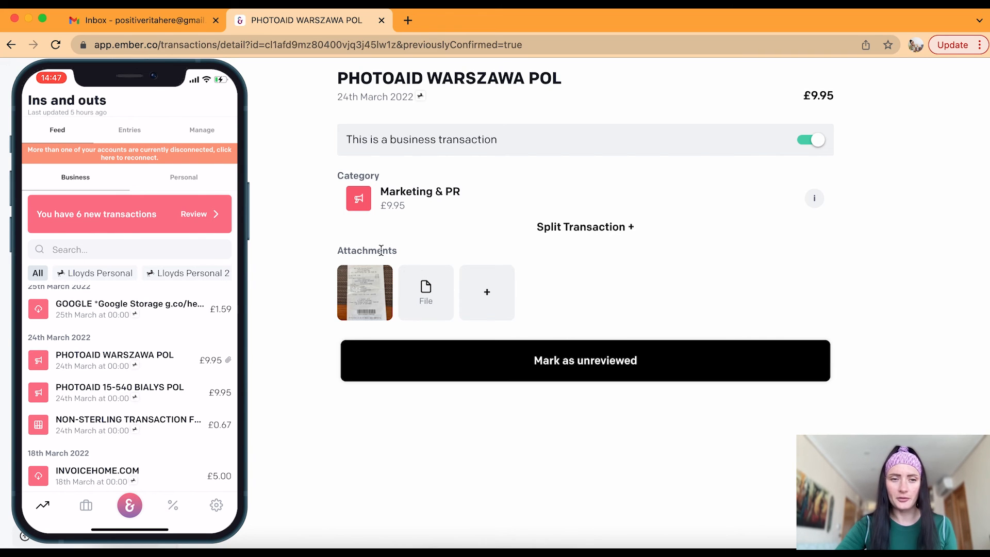
left_click(87, 129)
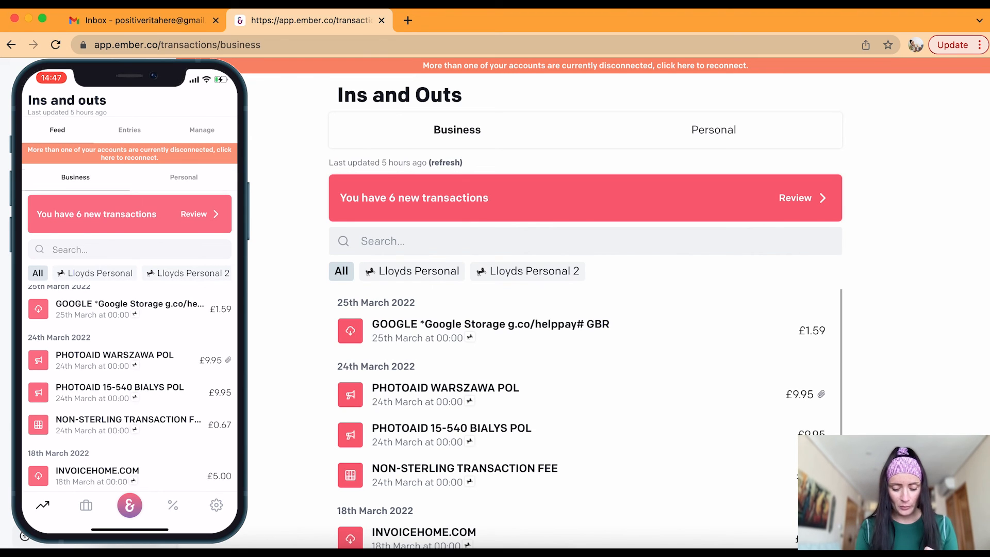
left_click(86, 506)
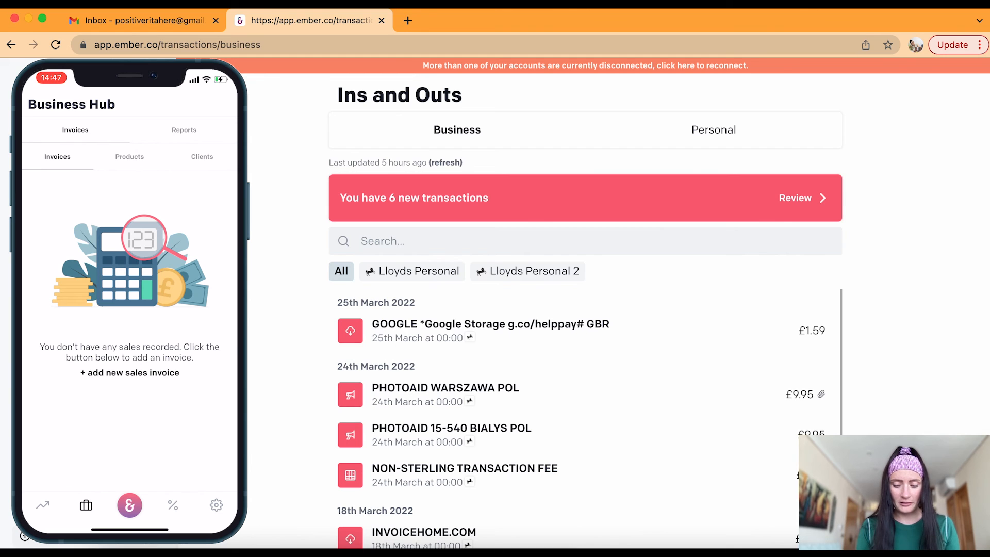
Glance over the clients and products lists, then start a new sales invoice for a new client
left_click(202, 157)
left_click(129, 157)
left_click(58, 156)
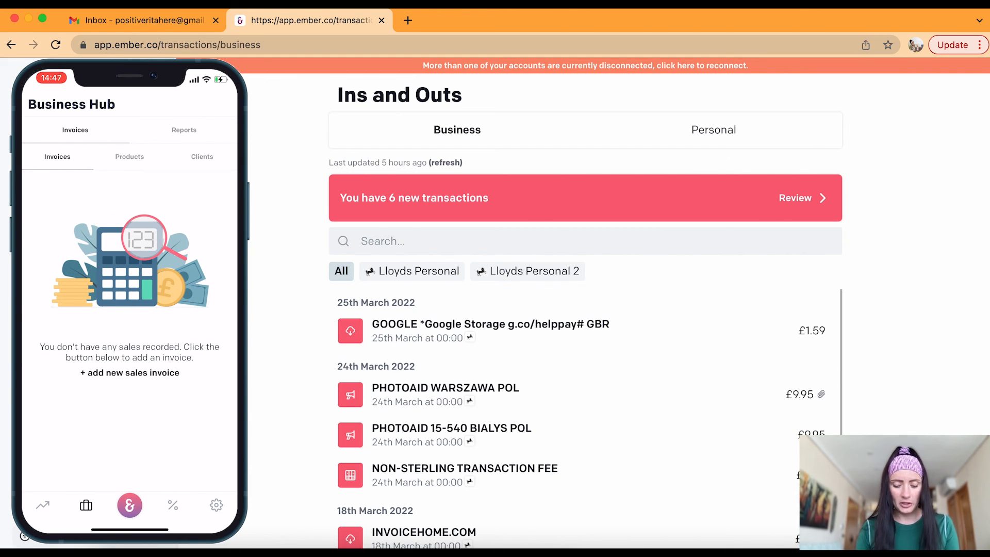
left_click(130, 372)
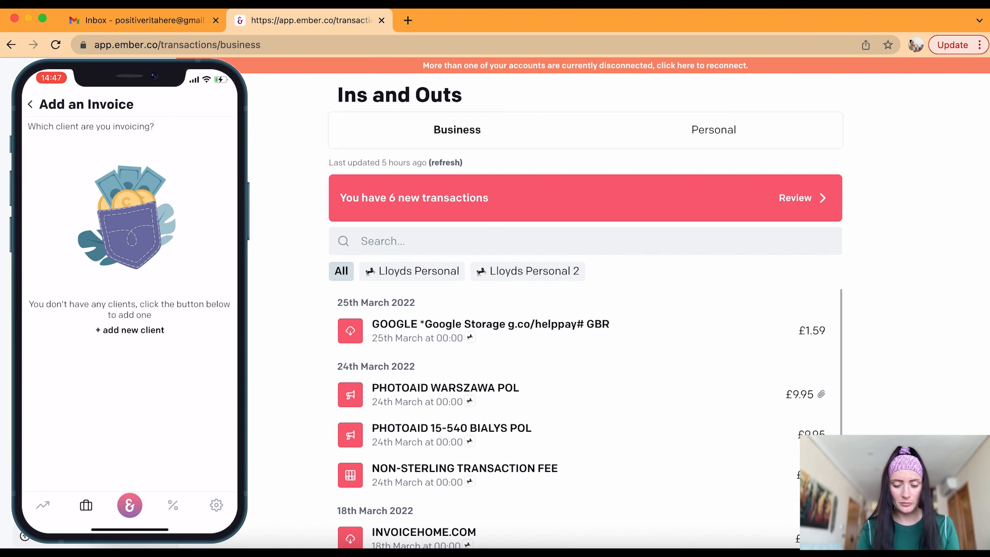
left_click(129, 330)
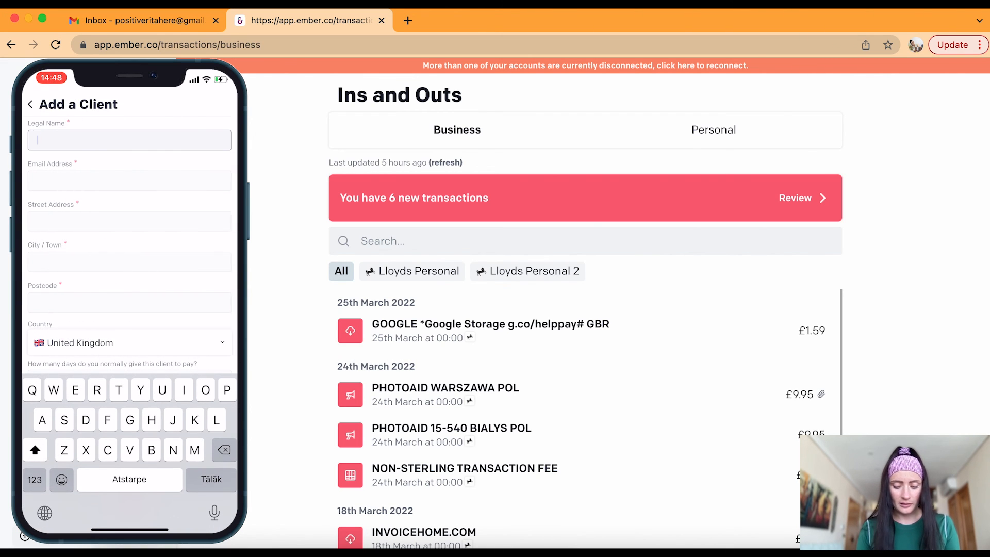
Enter the new client's name and e-mail address, correcting typos along the way
type("Emma B")
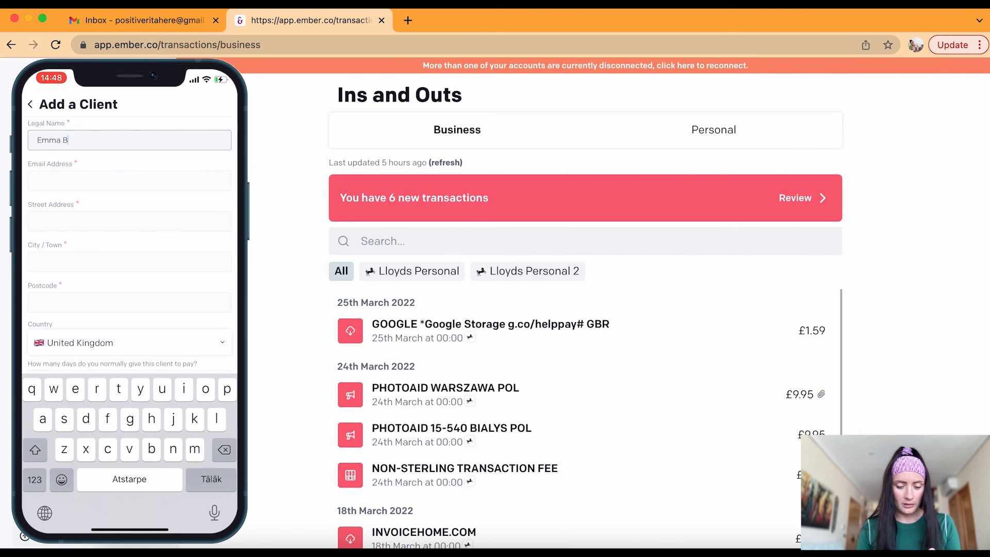
left_click(129, 181)
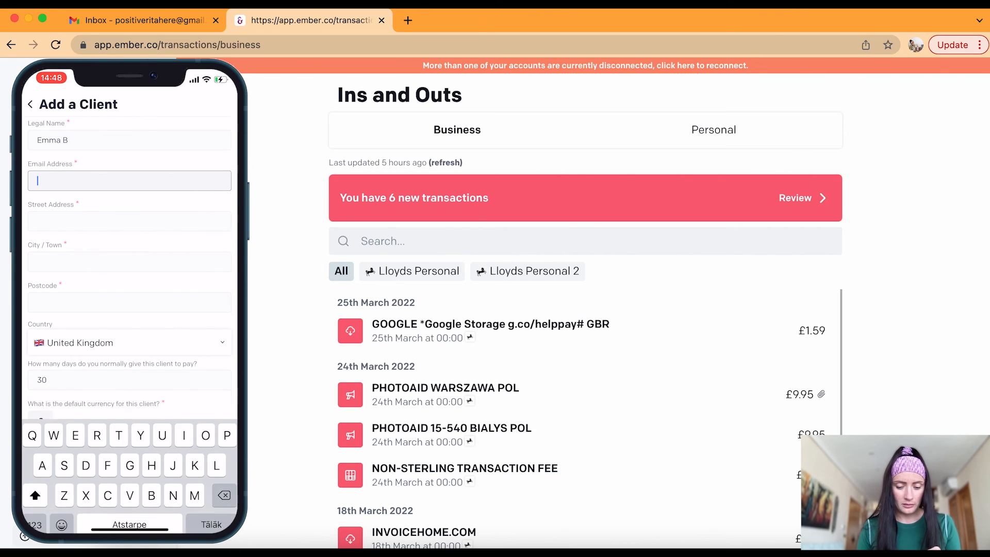
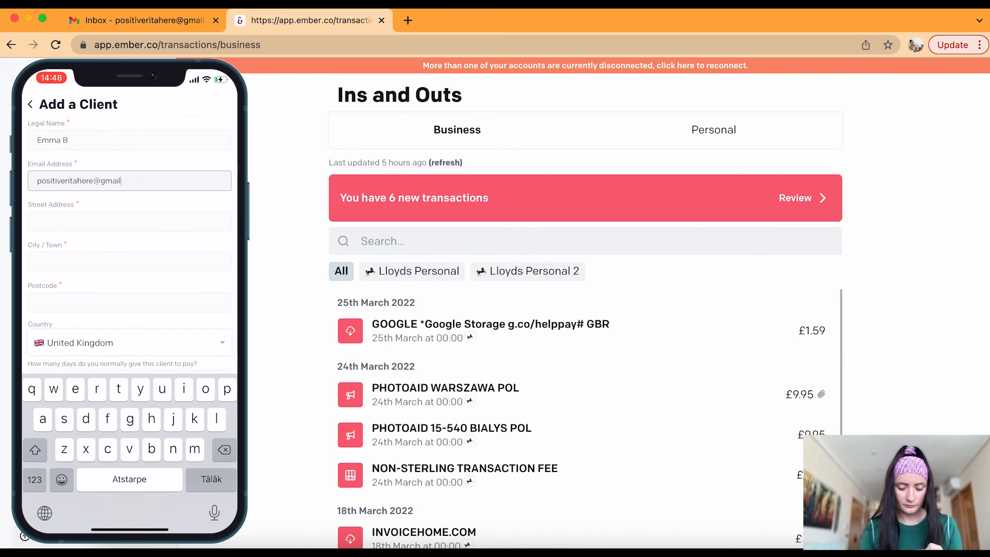
key("Return")
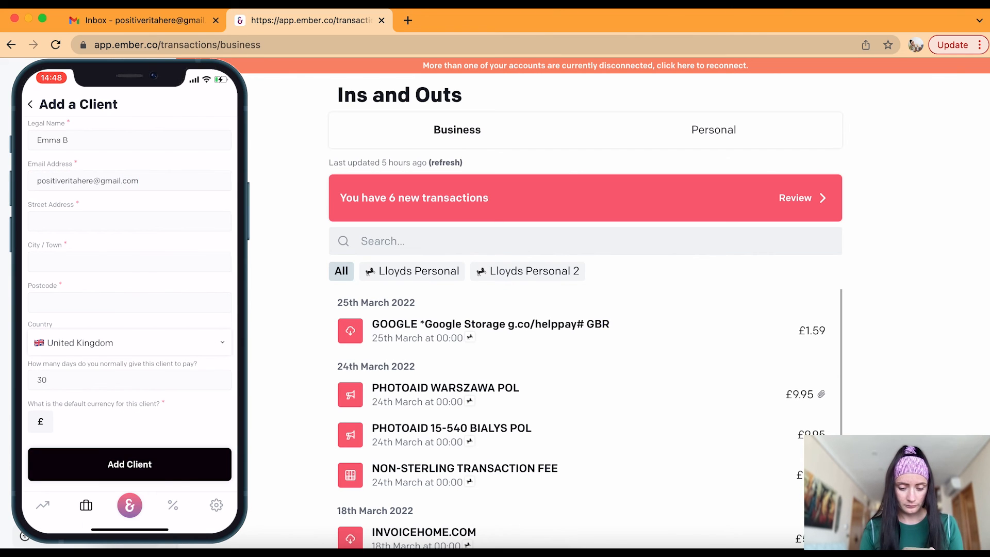
Fill the street, town and postcode with test values, set payment days to 0, and save the client
left_click(129, 221)
type("Test")
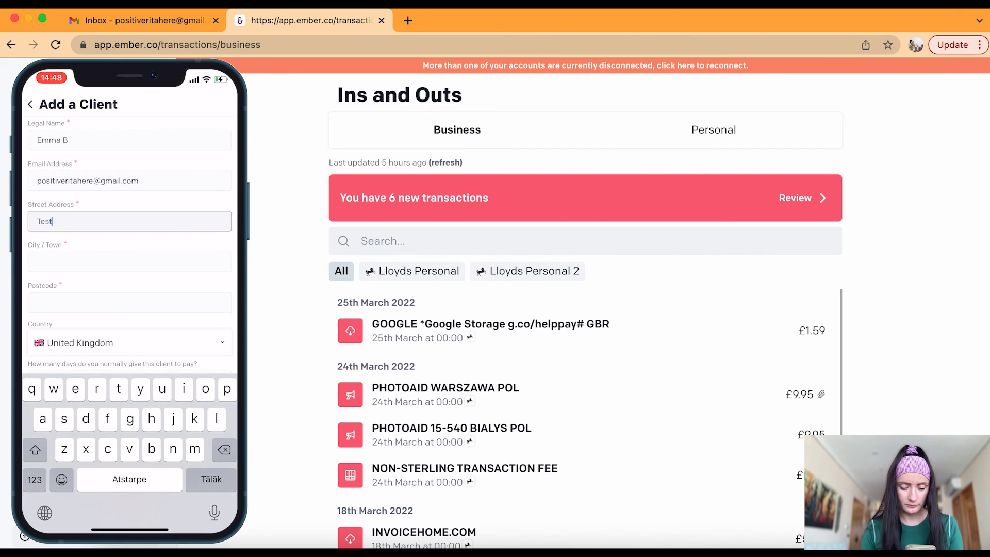
key("Return")
left_click(129, 221)
left_click(129, 262)
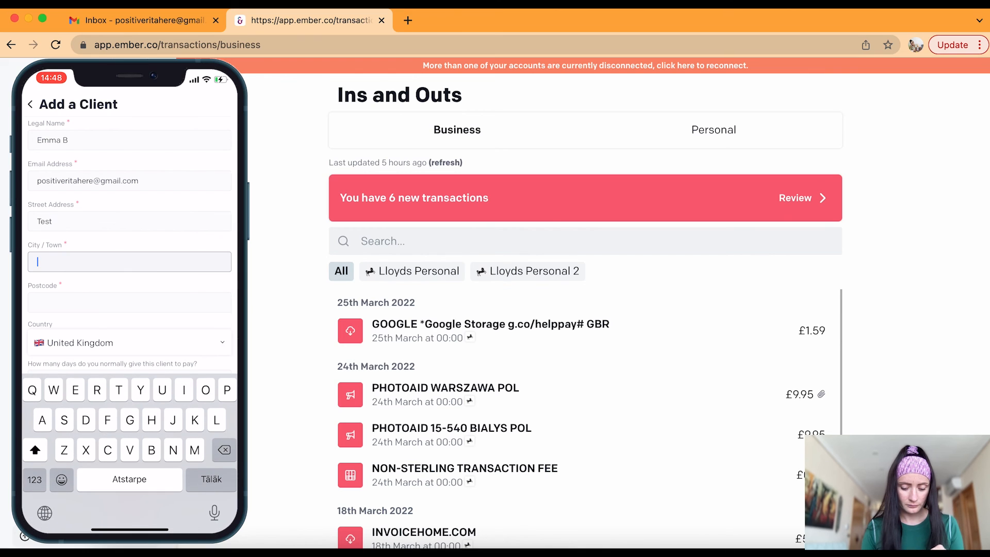
type("Test")
left_click(129, 302)
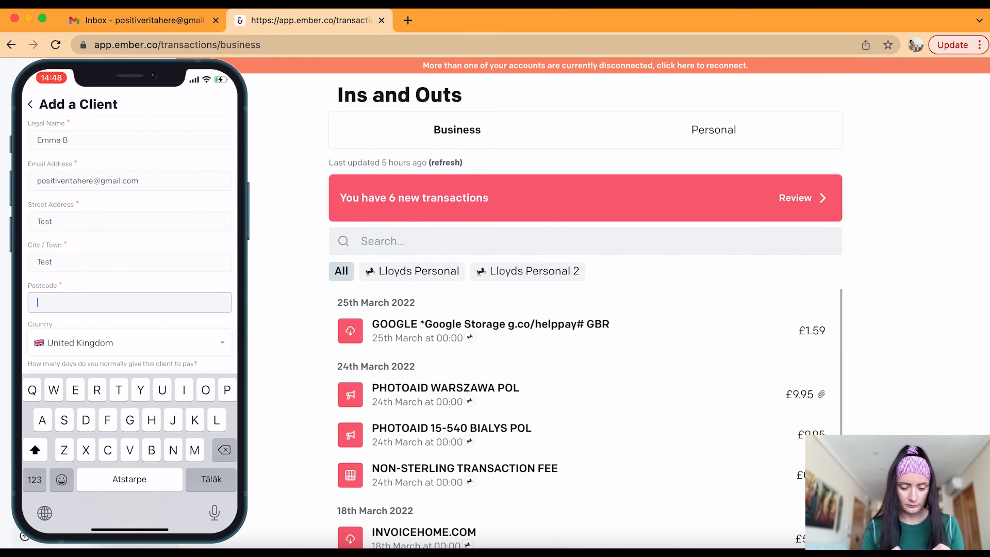
type("Tt1")
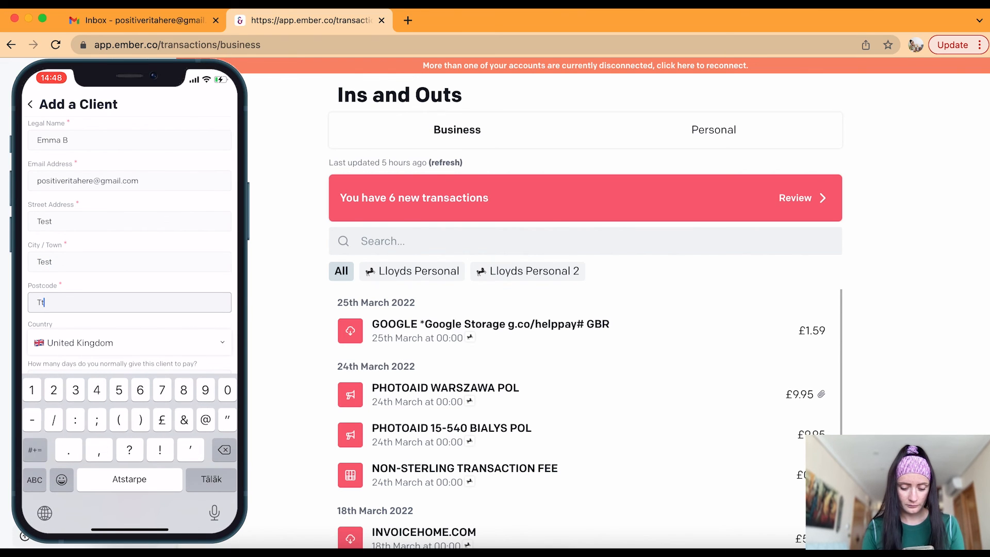
type("23t")
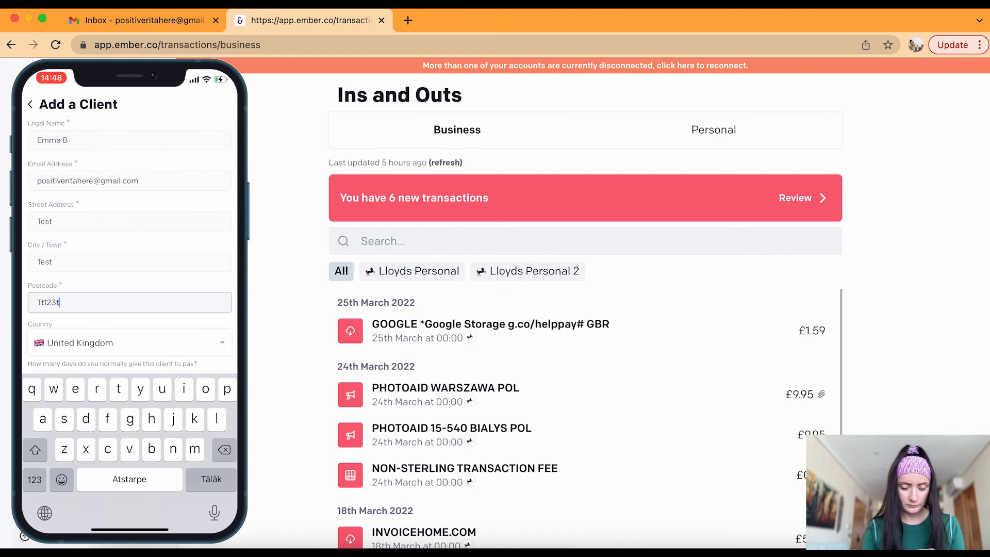
scroll(129, 342, "down", 1)
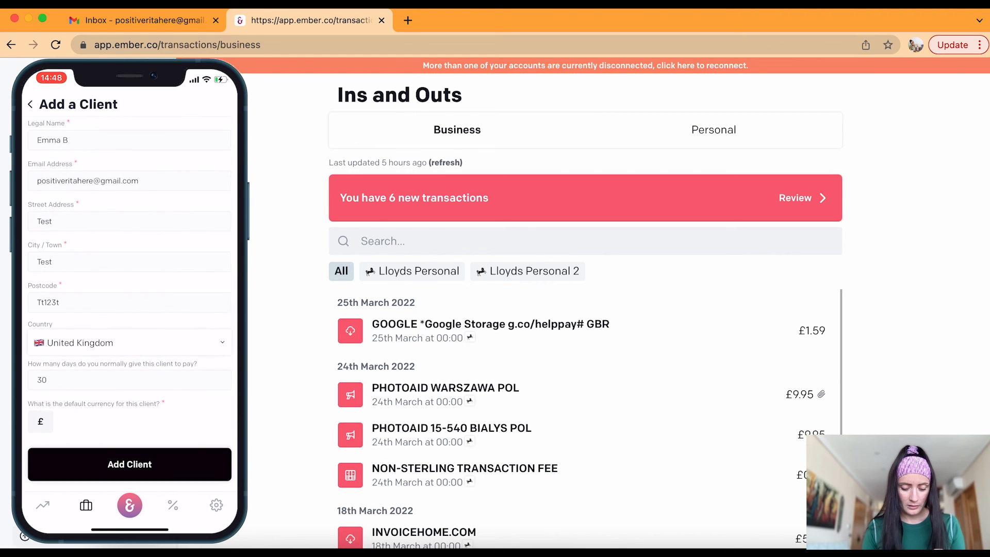
left_click(129, 380)
key("BackSpace")
key("BackSpace")
type("0")
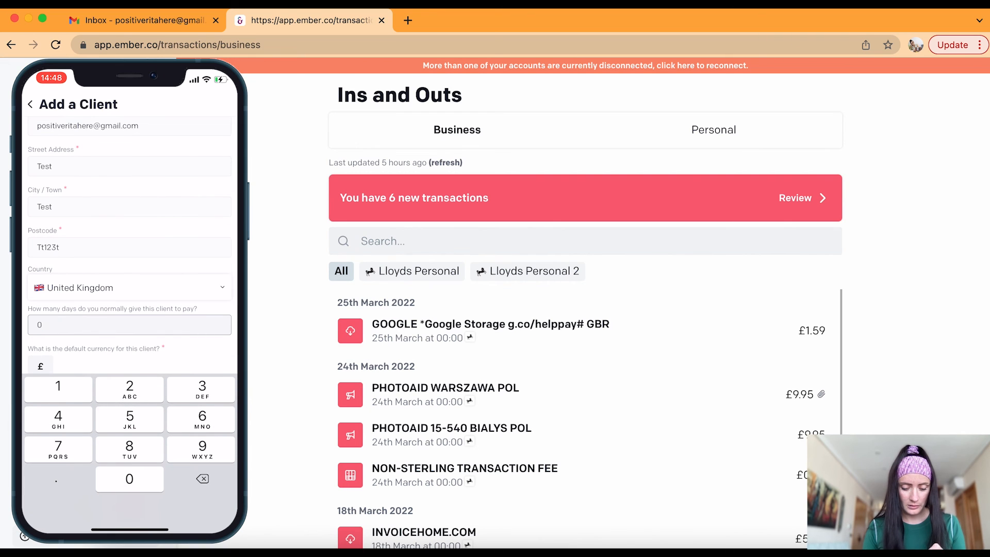
left_click(149, 361)
left_click(129, 465)
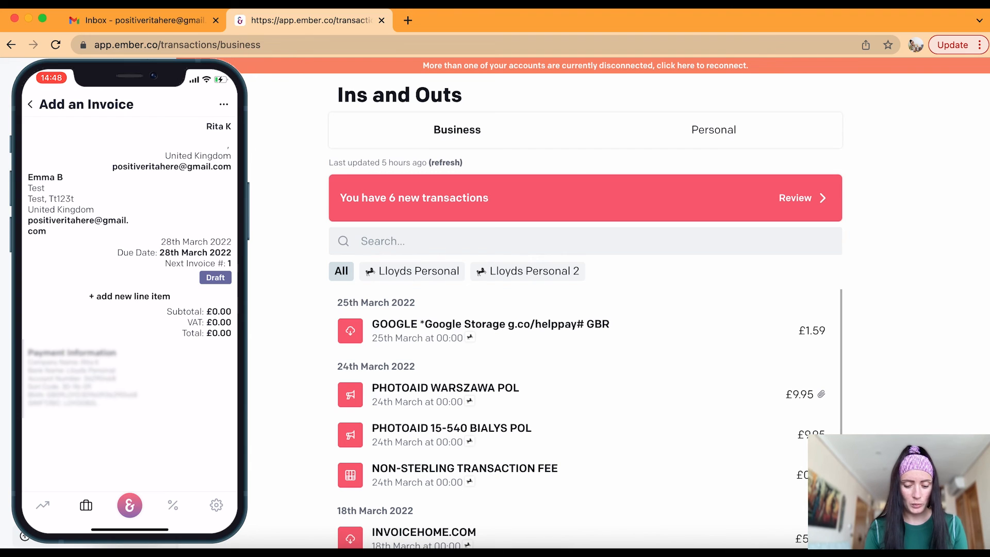
Create a new product named Product1 priced at £100 per unit for the invoice line
left_click(129, 297)
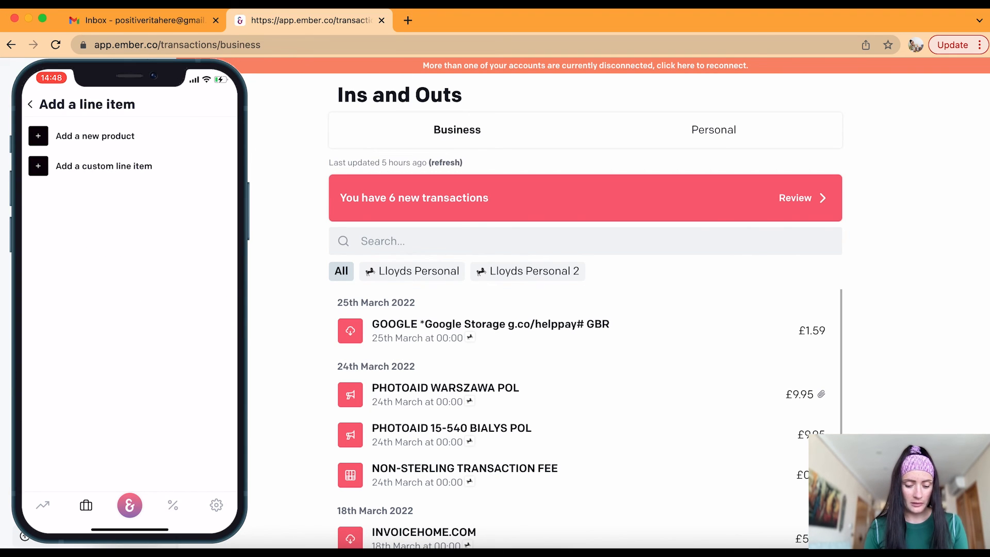
left_click(95, 136)
left_click(129, 149)
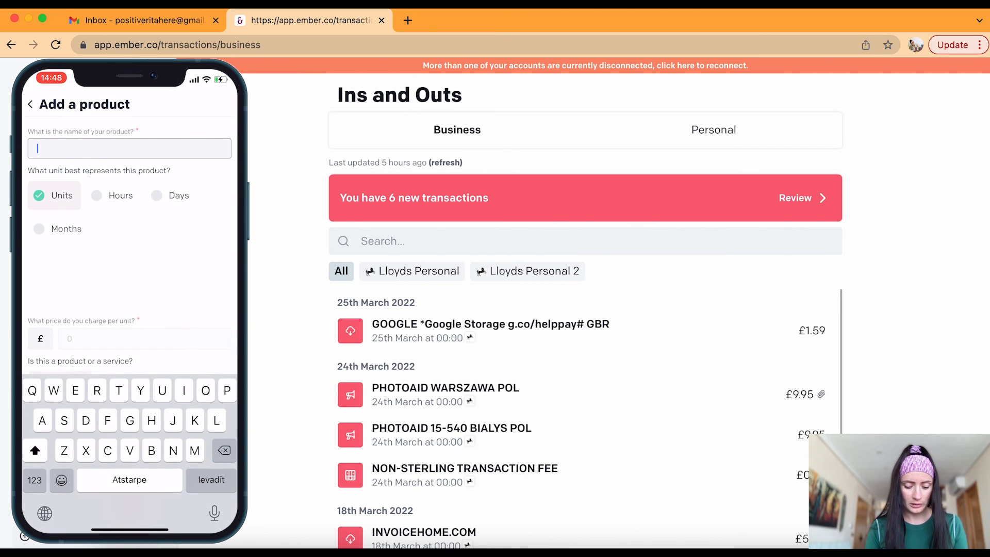
type("Product1")
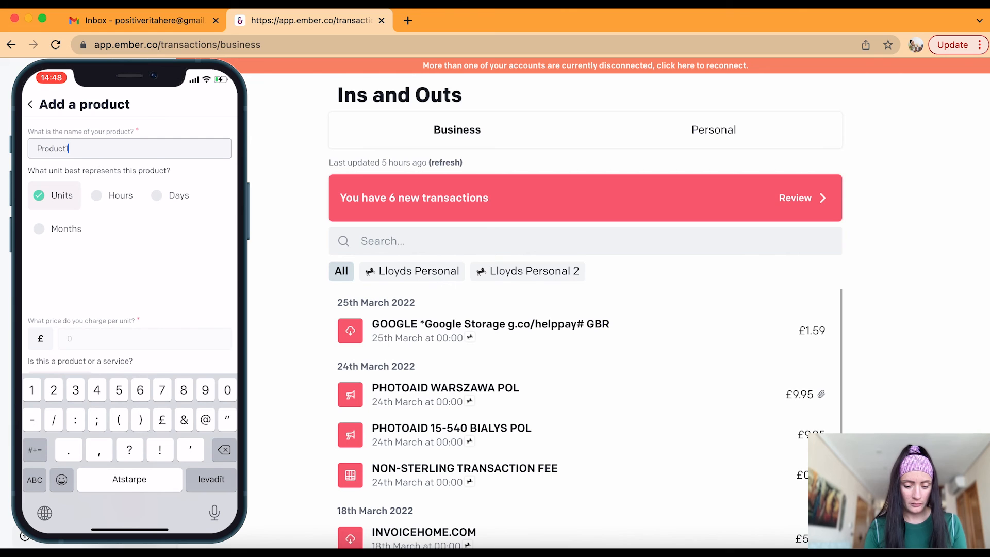
left_click(144, 338)
left_click(144, 338)
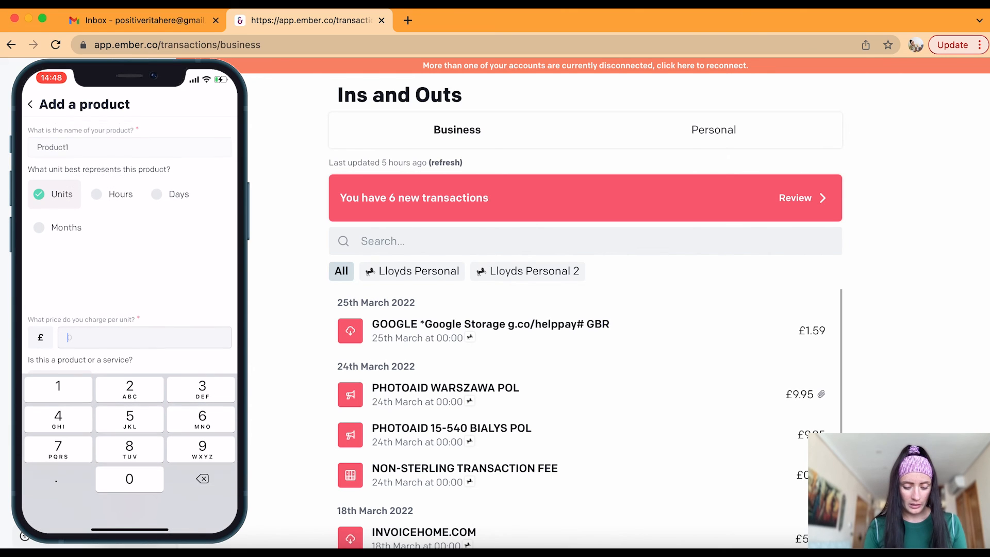
type("100")
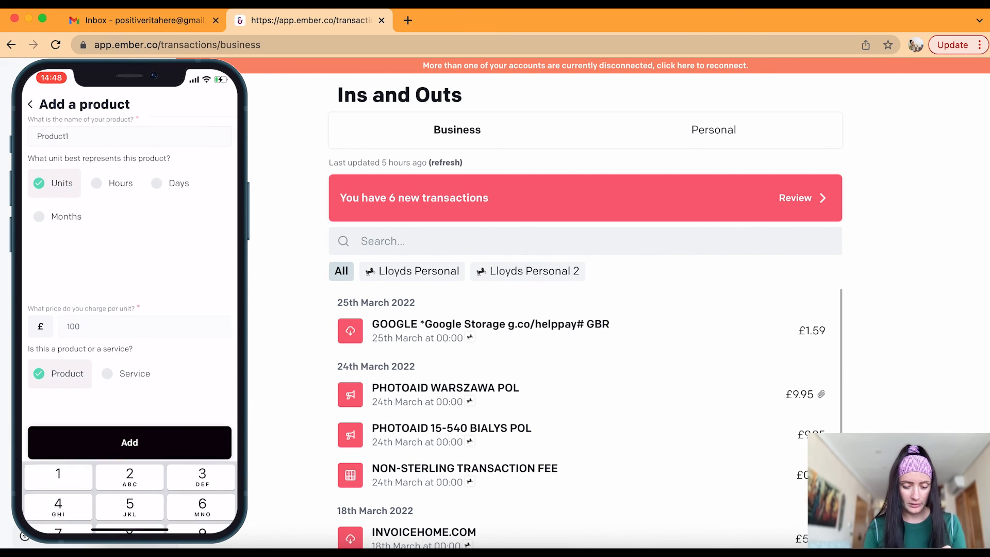
left_click(130, 455)
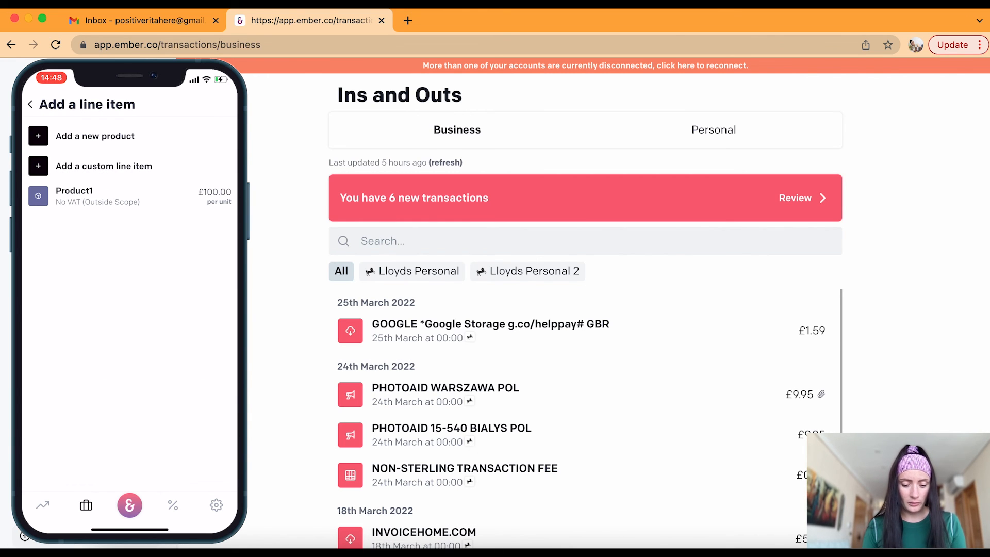
Add a Product1 line with quantity 3 and the note 'As per Contract 1224'
left_click(129, 196)
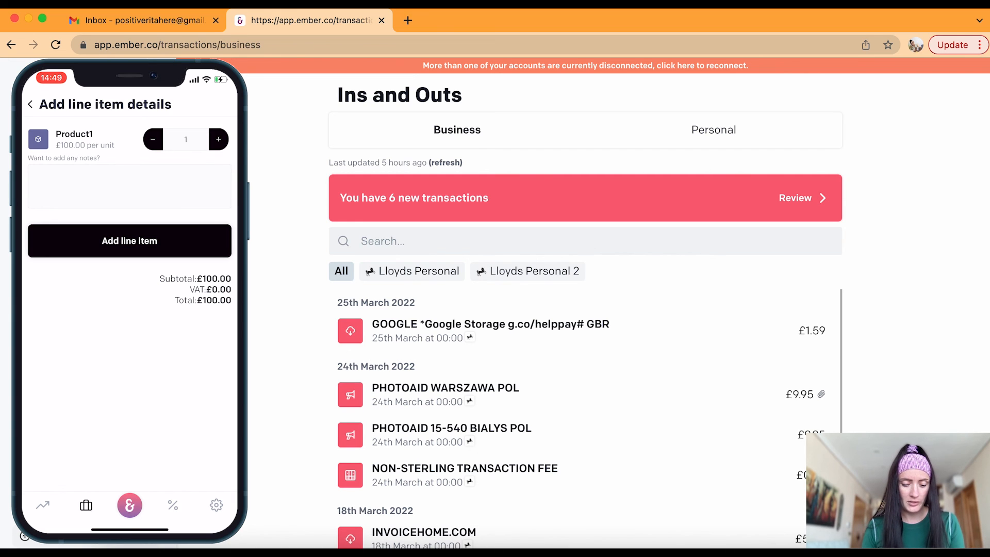
left_click(219, 139)
left_click(218, 139)
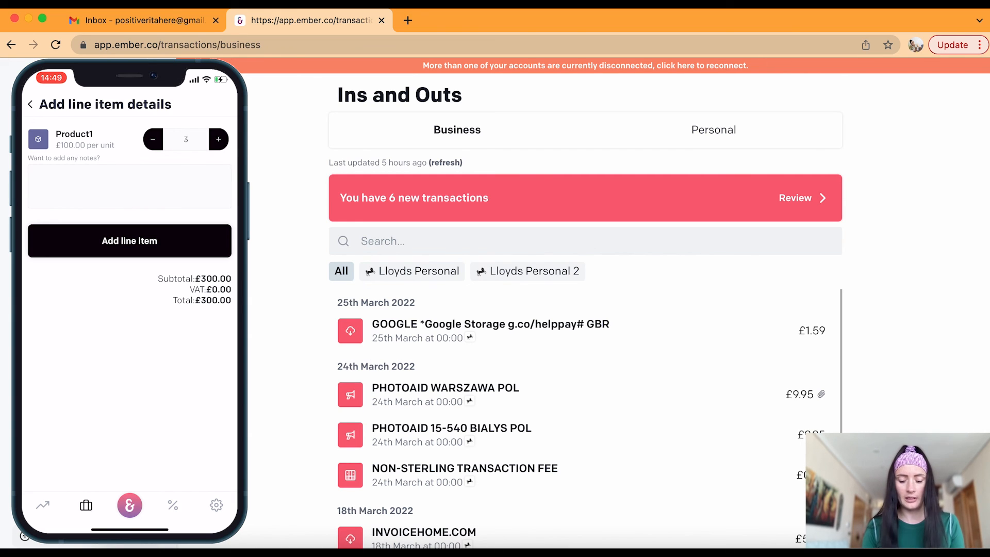
left_click(130, 186)
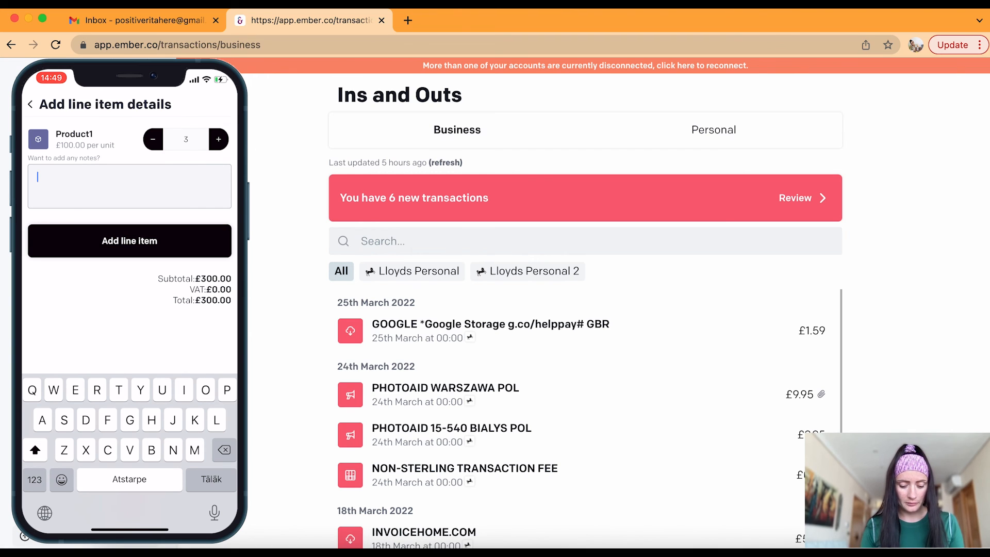
type("As pe")
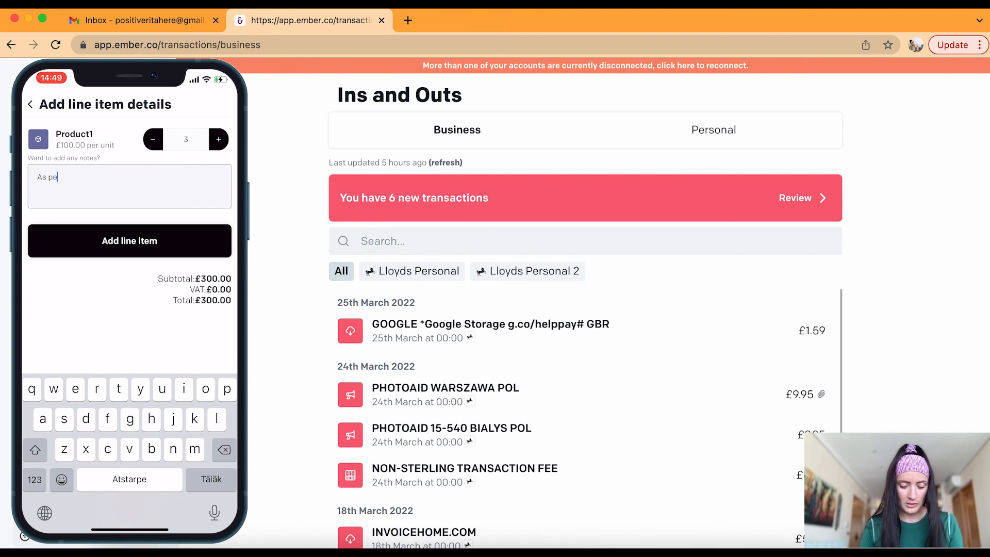
type("r Contr")
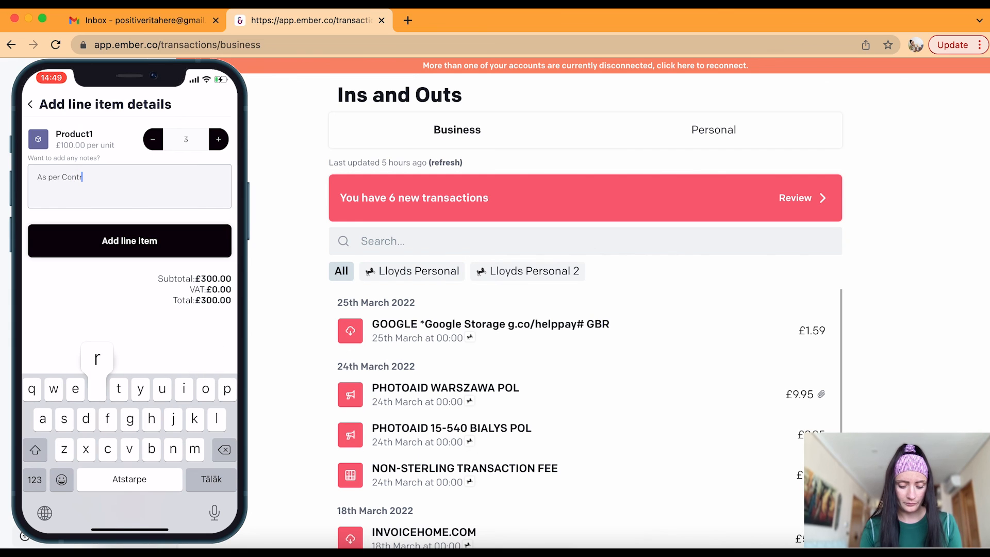
type("act 1224")
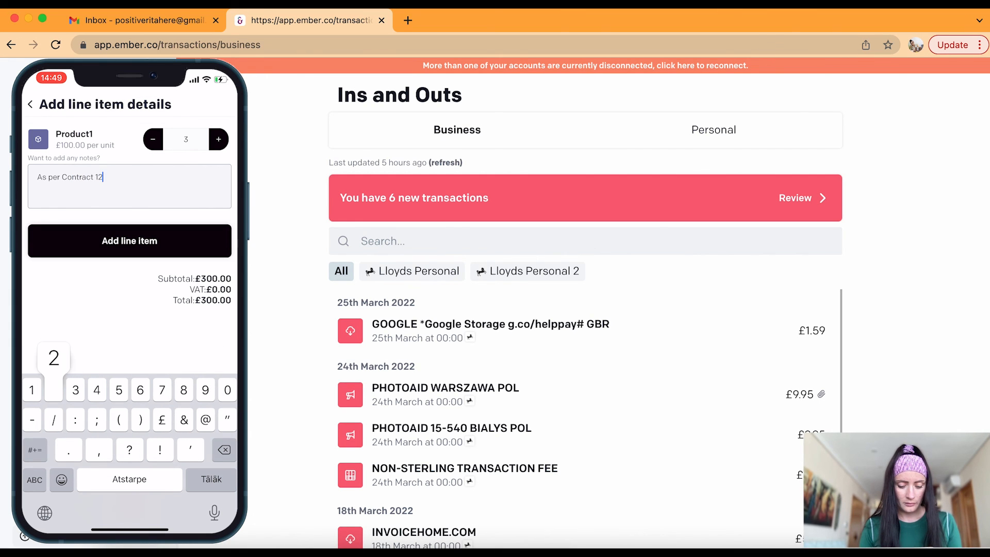
left_click(129, 241)
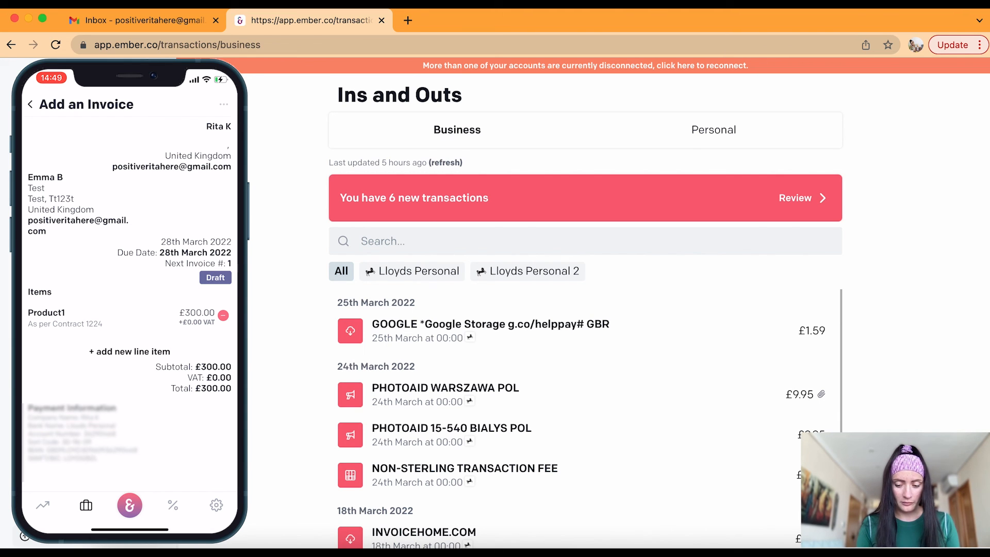
Send the Product1 invoice to the client via email and confirm
left_click(223, 105)
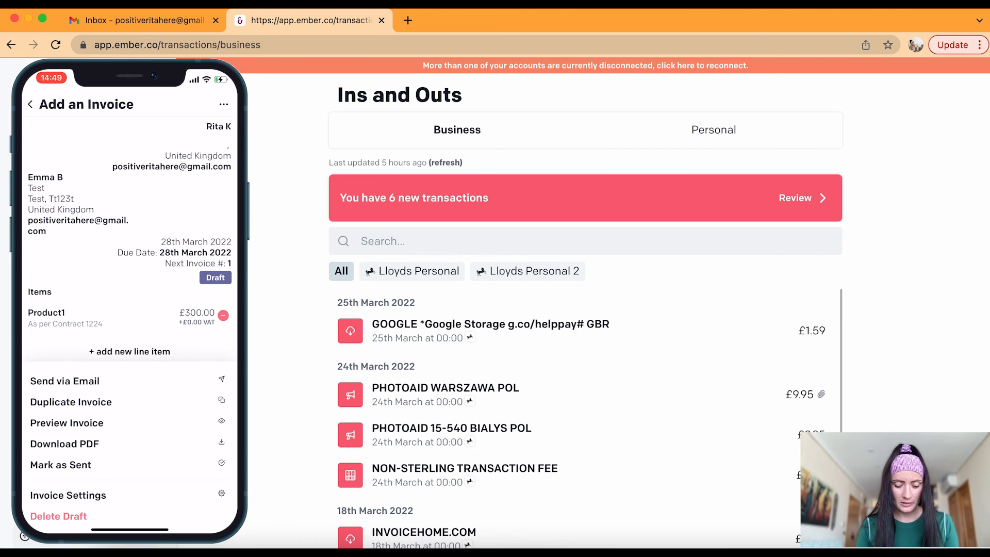
left_click(65, 381)
left_click(129, 166)
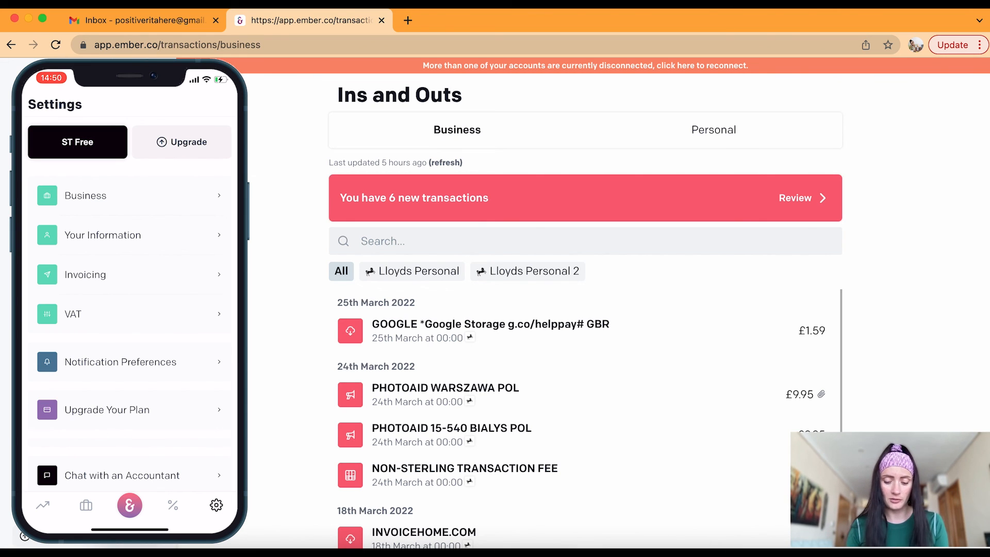
Browse the Pro £9/mo and Unlimited £29/mo plan cards, then return to the home dashboard
left_click(108, 410)
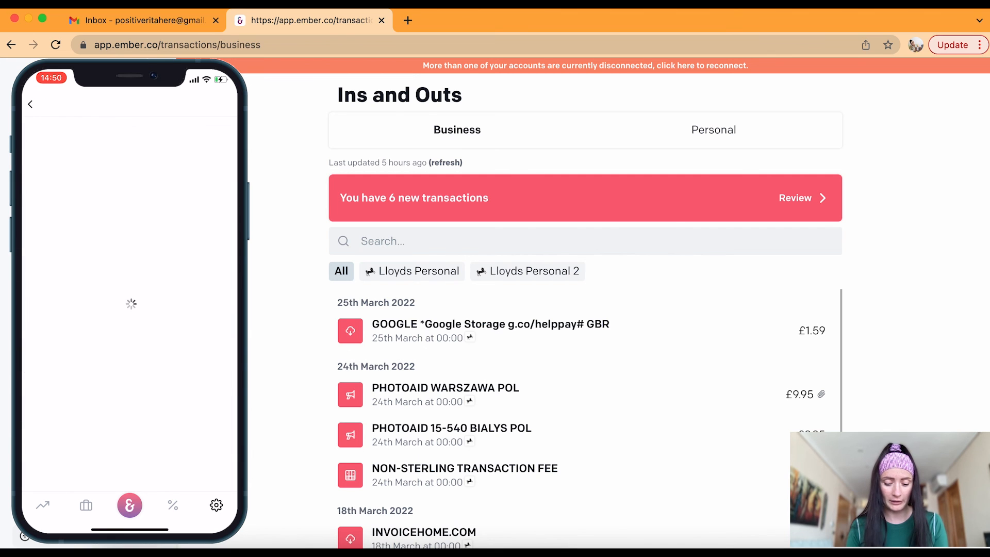
scroll(130, 341, "down", 2)
scroll(130, 309, "down", 5)
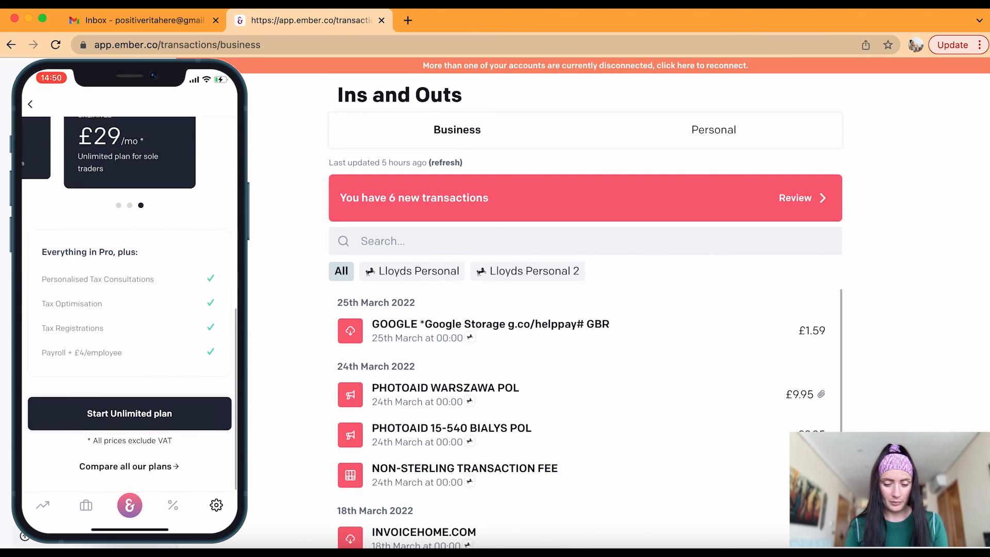
scroll(129, 169, "left", 3)
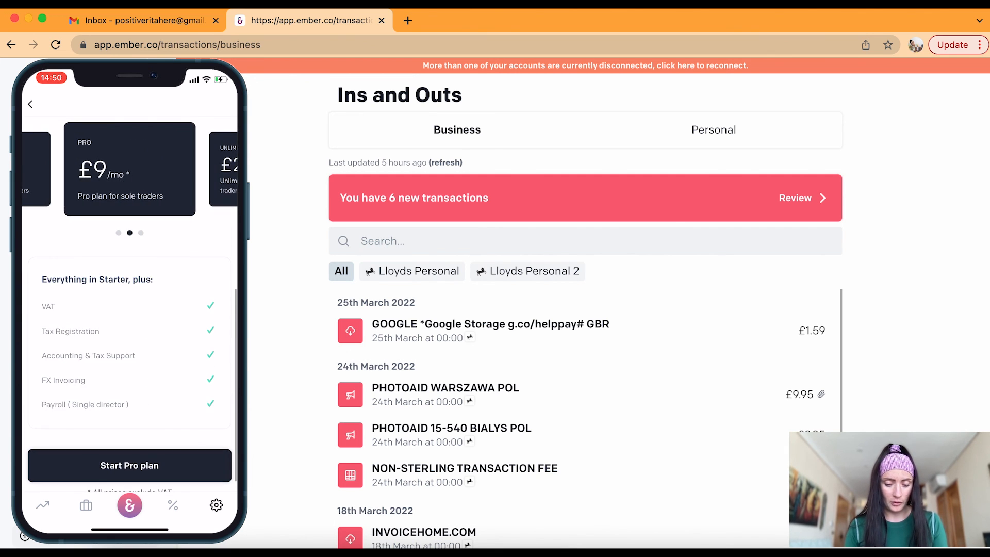
scroll(129, 169, "right", 3)
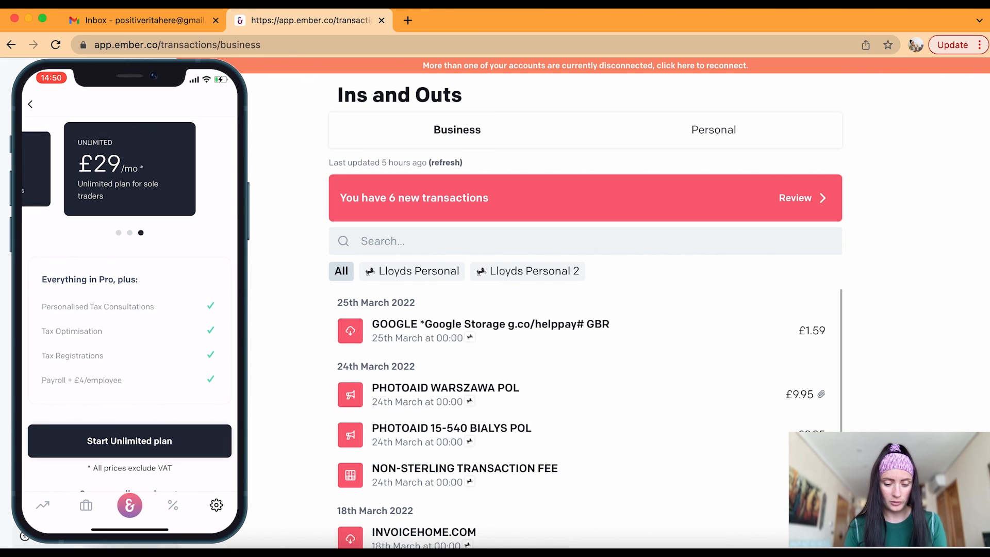
left_click(130, 506)
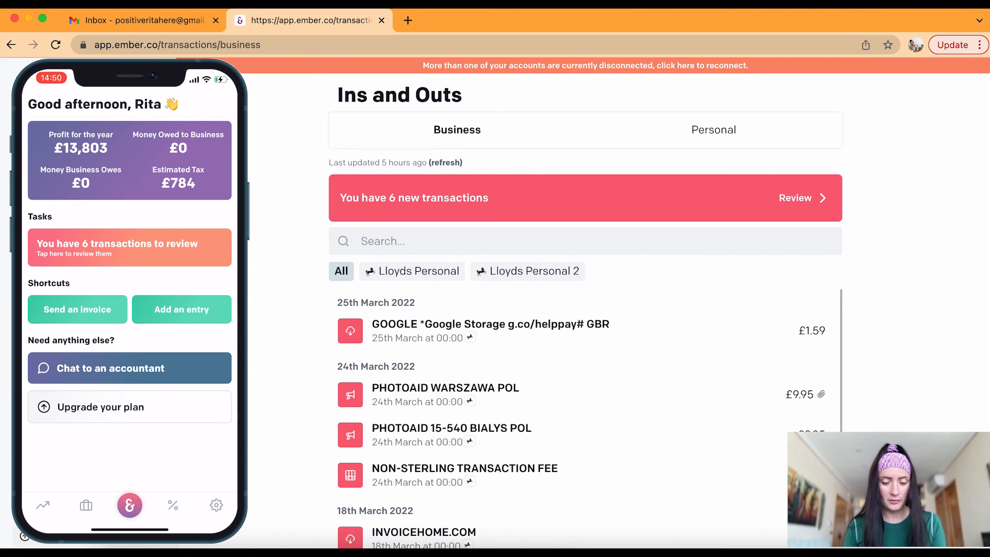
View the Profit & Loss report on phone and web, then open the 2021–22 Personal Tax on Profits report
left_click(81, 147)
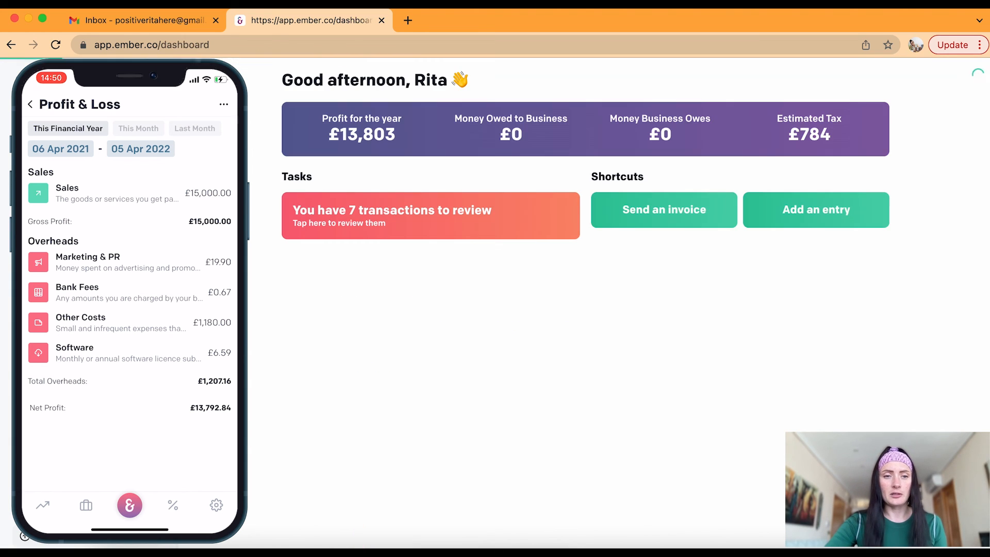
left_click(323, 129)
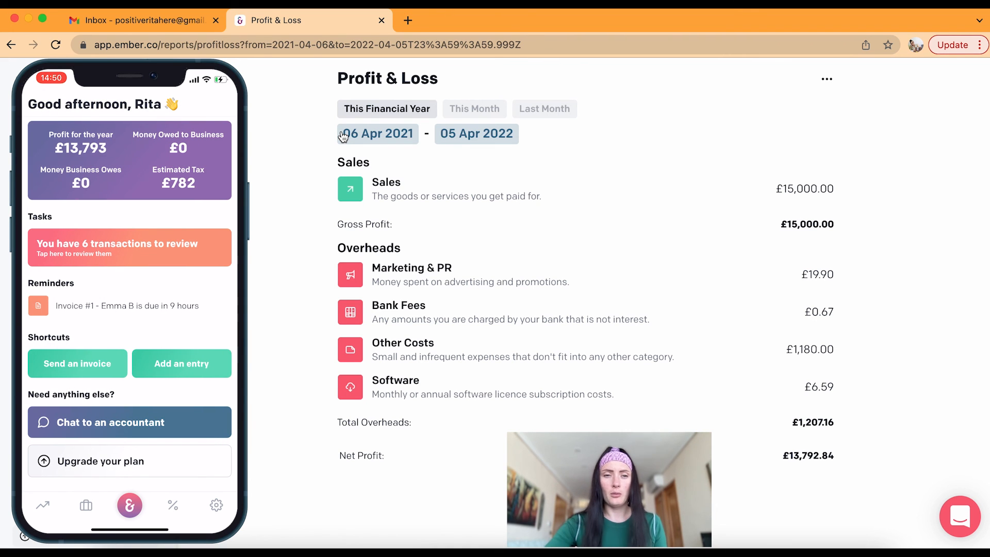
left_click(52, 103)
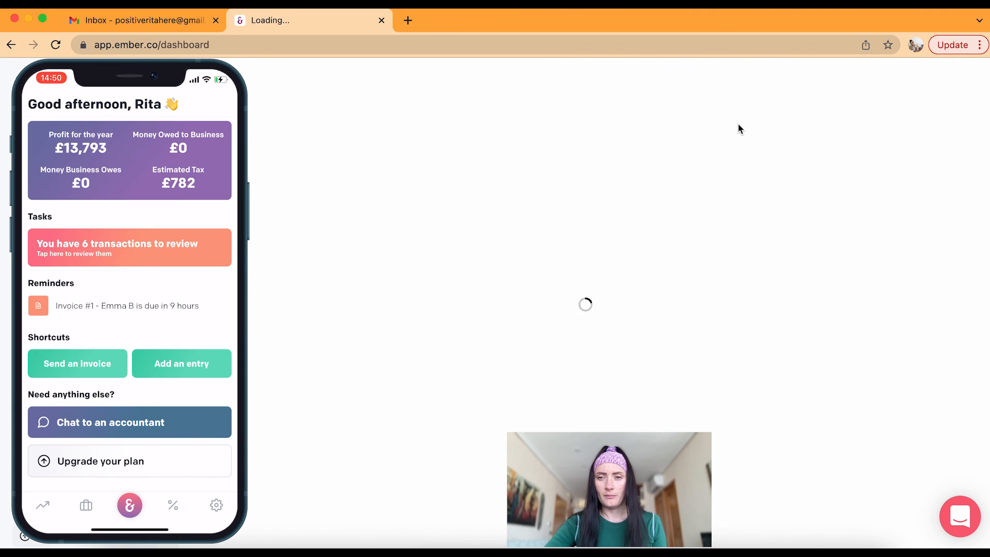
left_click(809, 137)
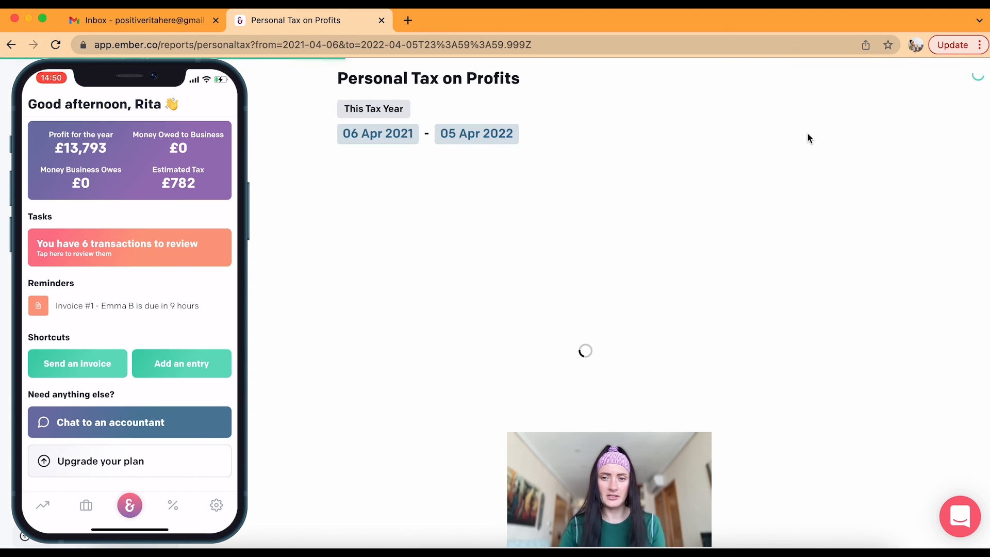